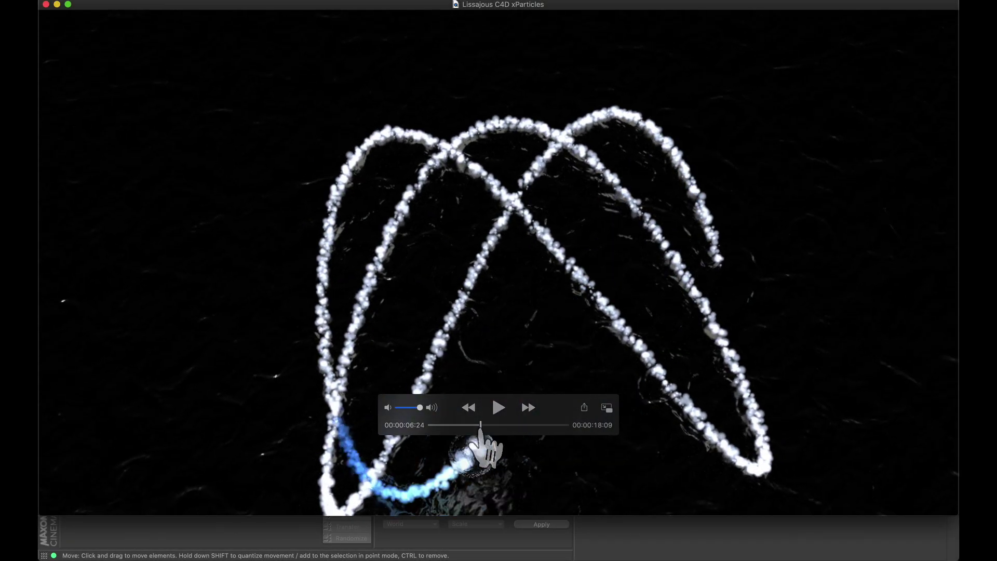
Scrub through the Lissajous reference animation and close its player window.
mouse_move(480, 431)
left_mouse_down()
mouse_move(500, 433)
mouse_move(488, 434)
left_mouse_up()
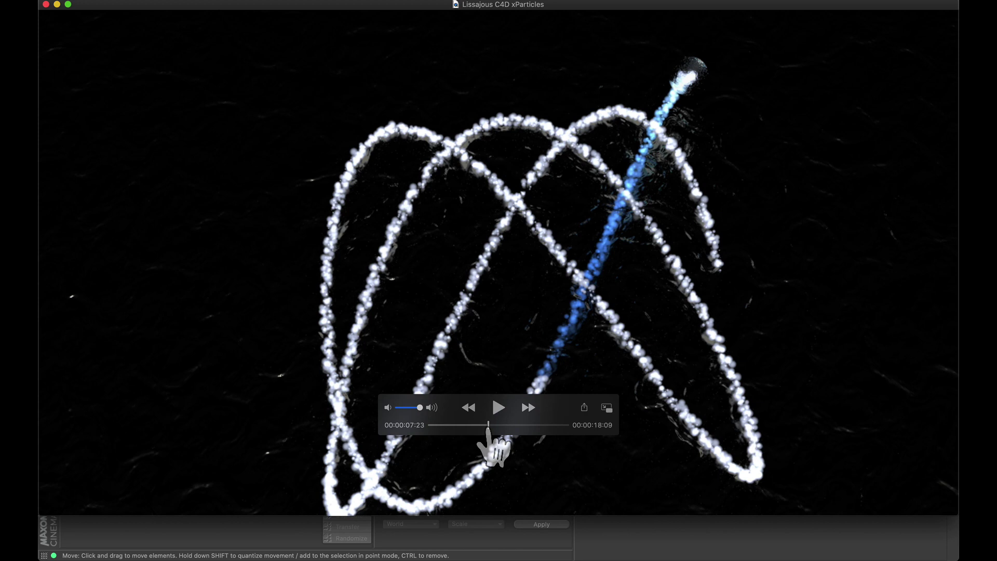
key("super+w")
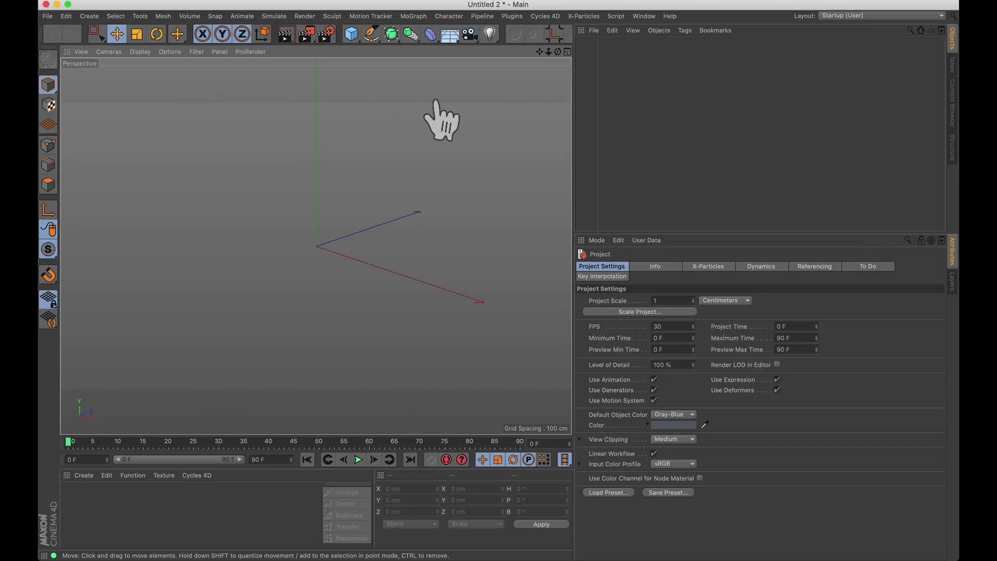
Add a Formula spline to the empty scene.
left_click(370, 35)
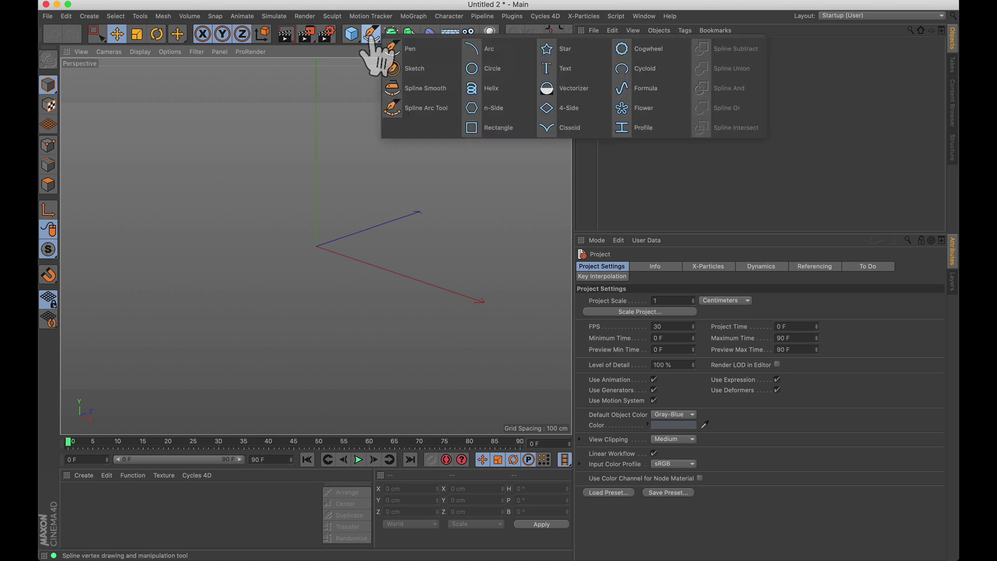
left_click(647, 89)
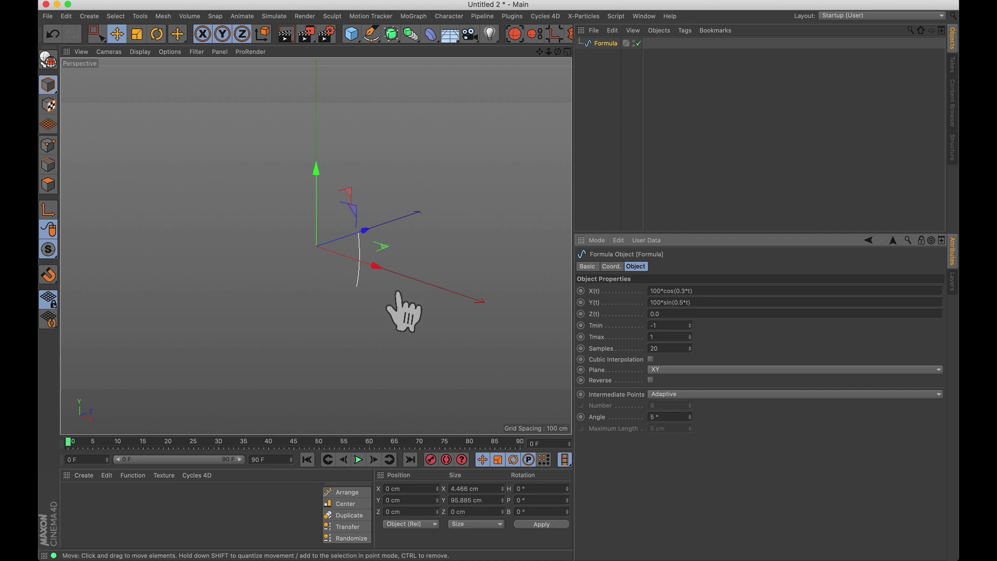
key("super+z")
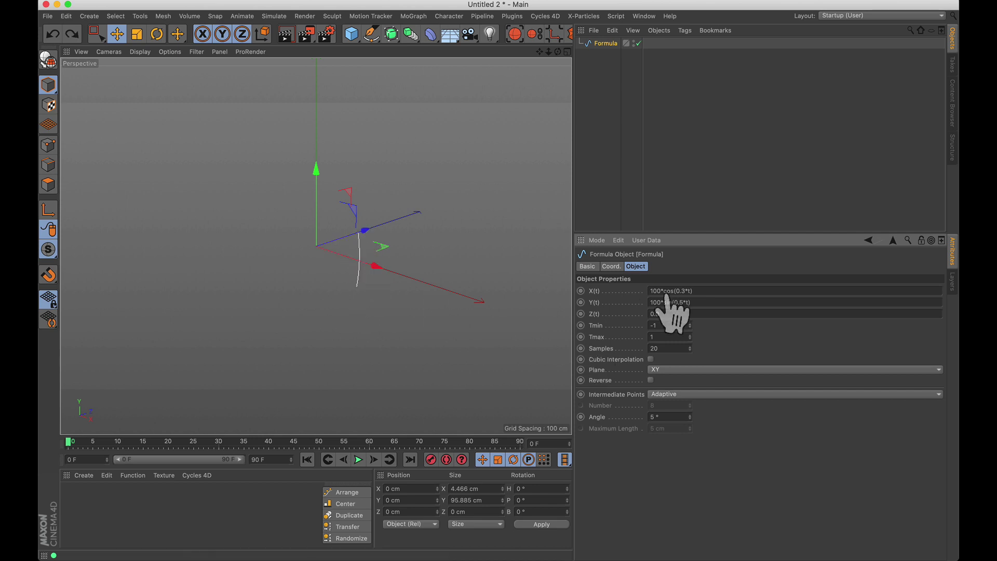
Set the Formula spline's range to Tmin 0 and Tmax 63, with 200 samples.
scroll(690, 337, "up", 5)
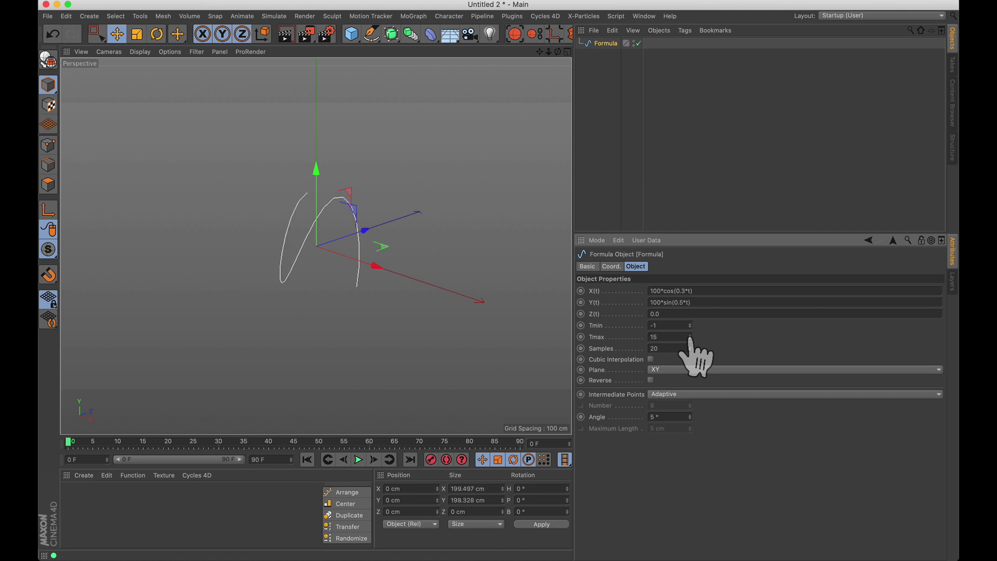
scroll(691, 337, "up", 10)
scroll(691, 337, "up", 4)
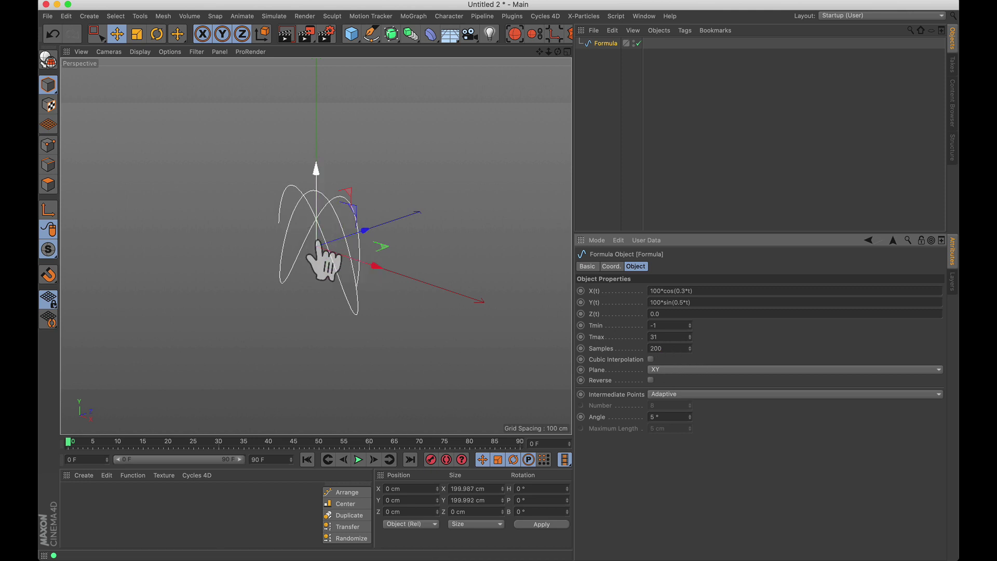
left_click(657, 337)
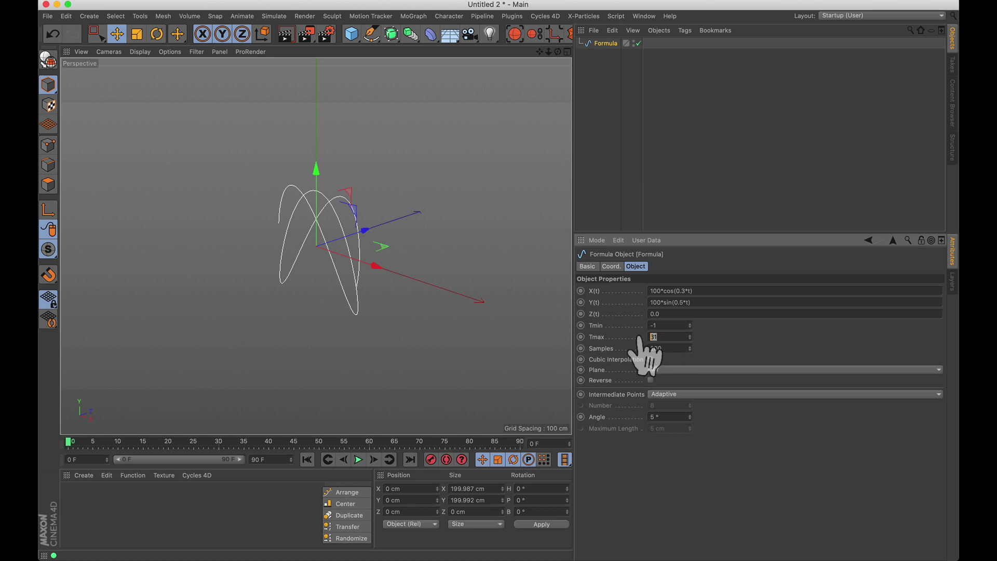
key("Return")
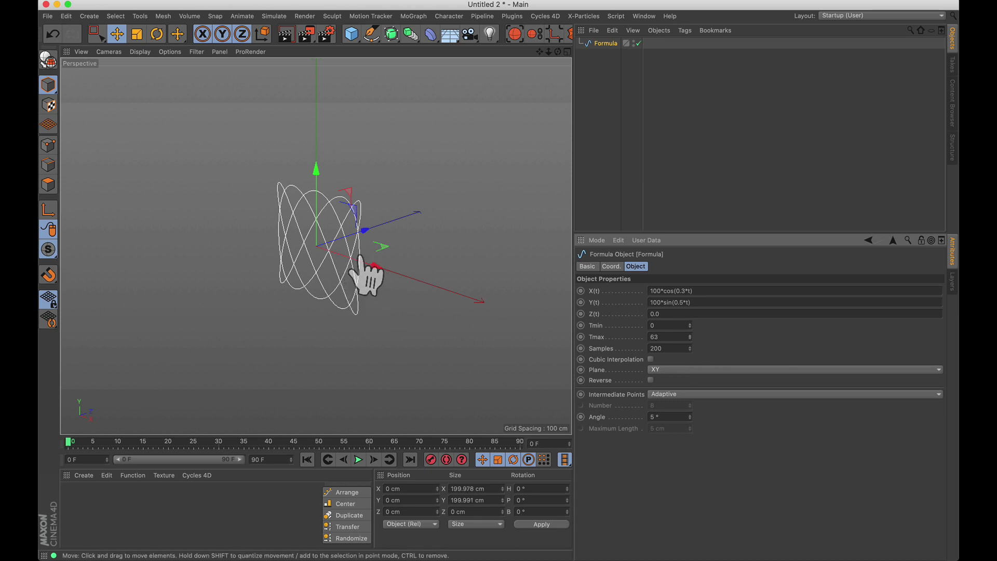
Extend the Formula spline by setting its Tmax to 90.
scroll(367, 272, "up", 6)
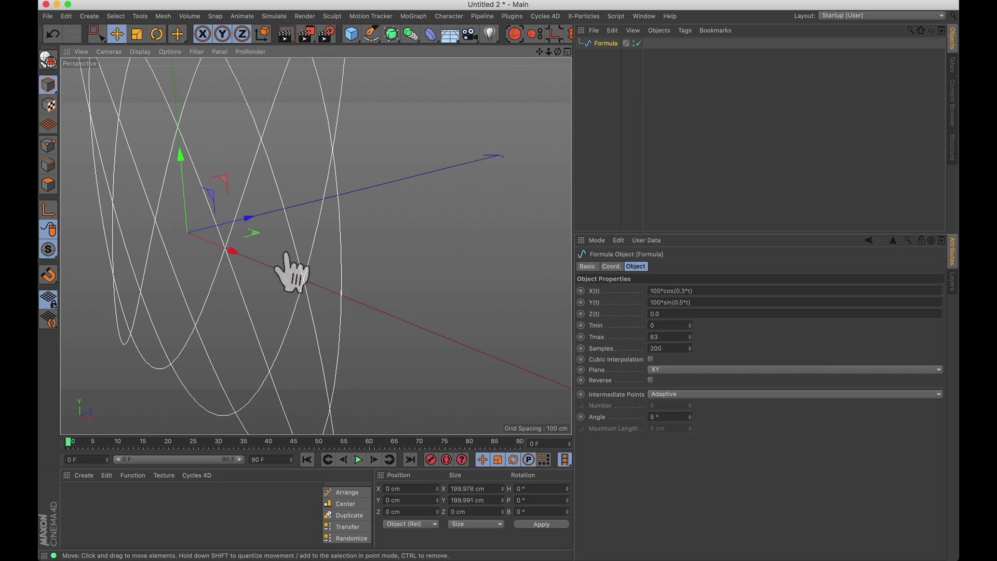
scroll(289, 270, "down", 10)
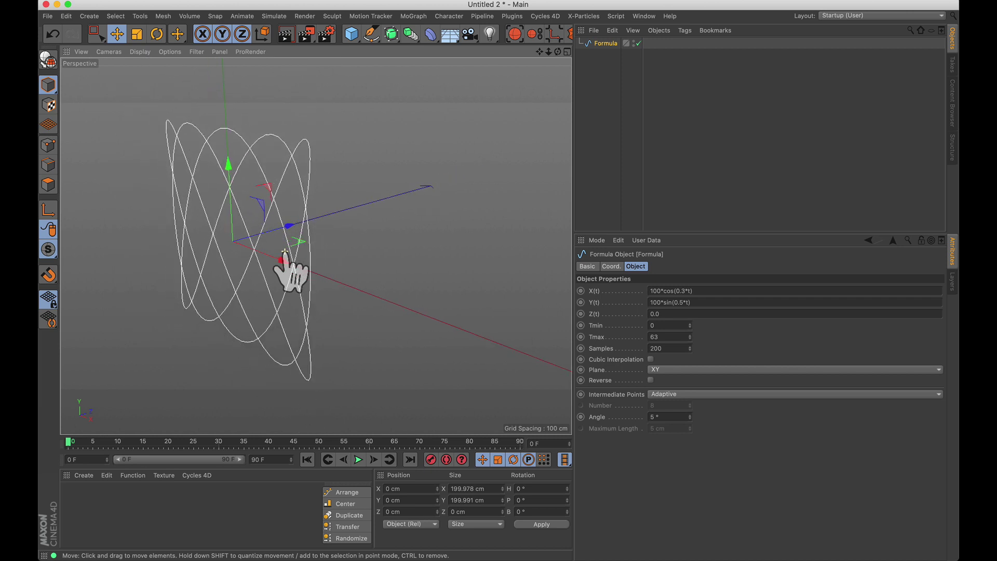
scroll(285, 253, "left", 3)
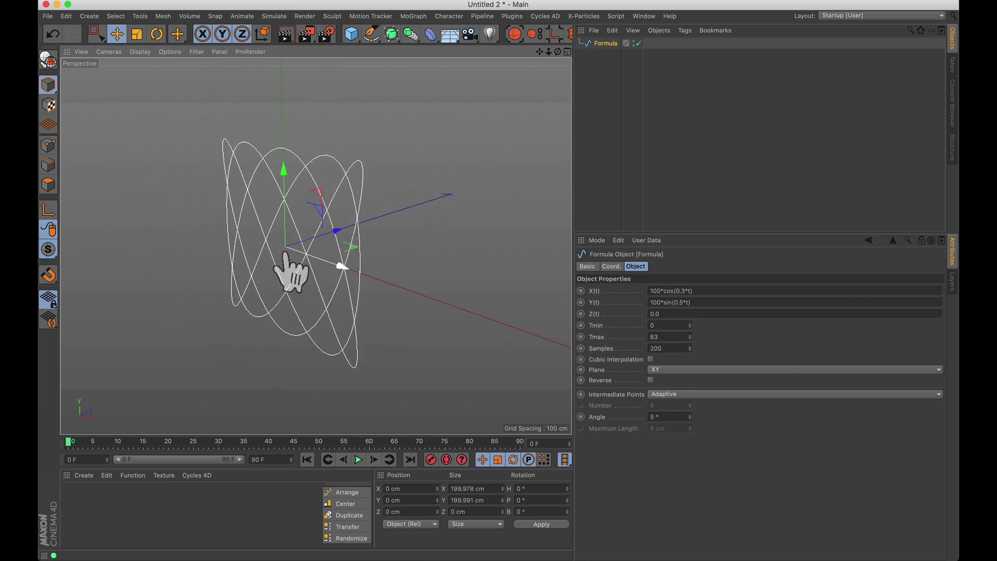
left_click(658, 337)
left_click_drag(657, 337, 627, 339)
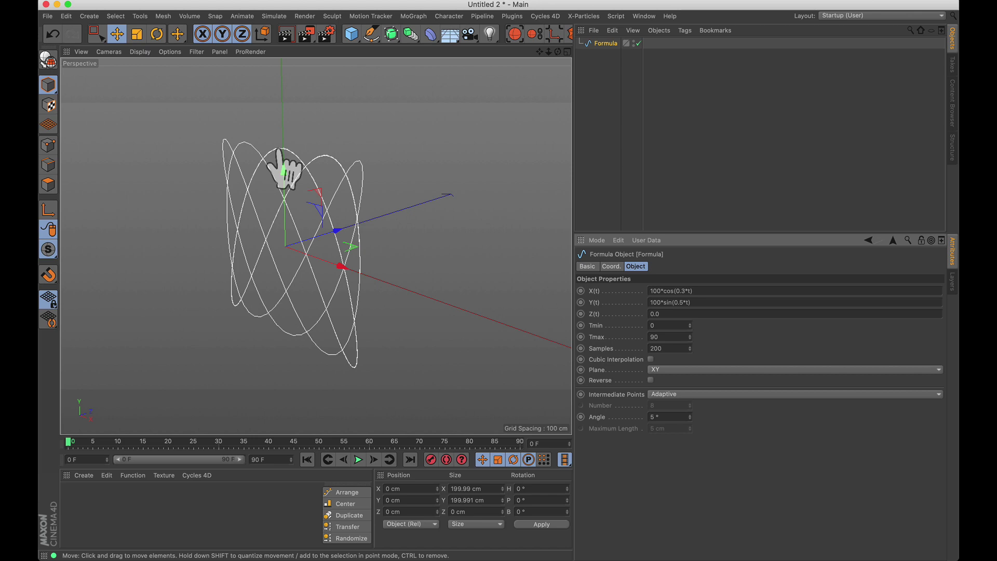
Smooth the Formula spline by setting its samples to 400.
scroll(283, 156, "up", 5)
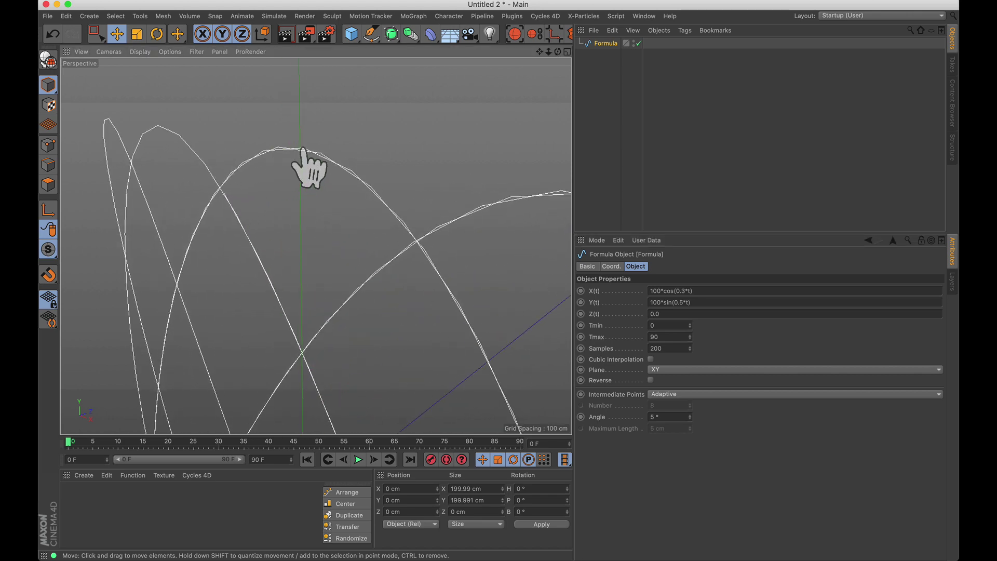
left_click(670, 348)
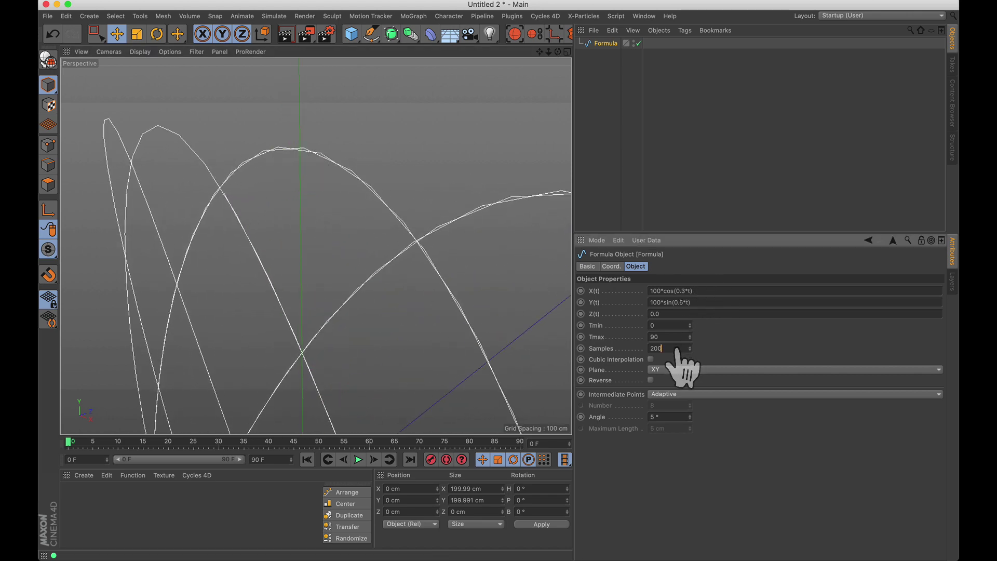
type("400")
key("Return")
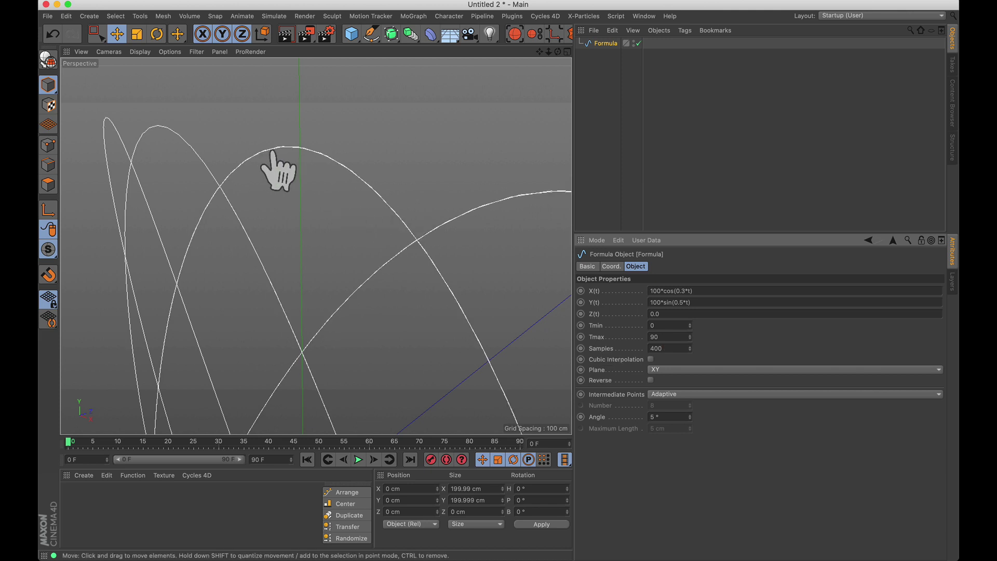
scroll(275, 168, "down", 10)
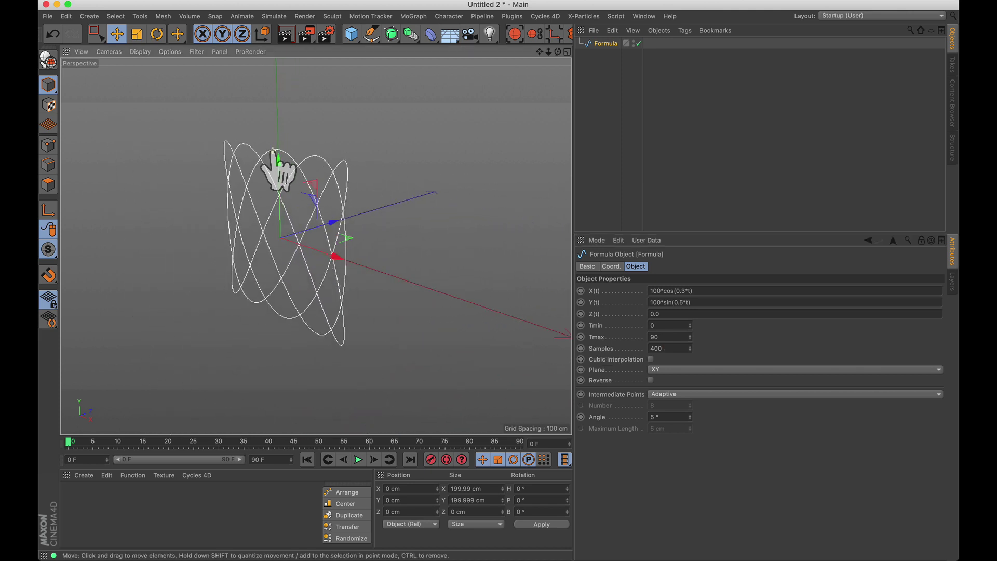
Lay the Formula spline flat by setting its plane to XZ.
left_click(672, 369)
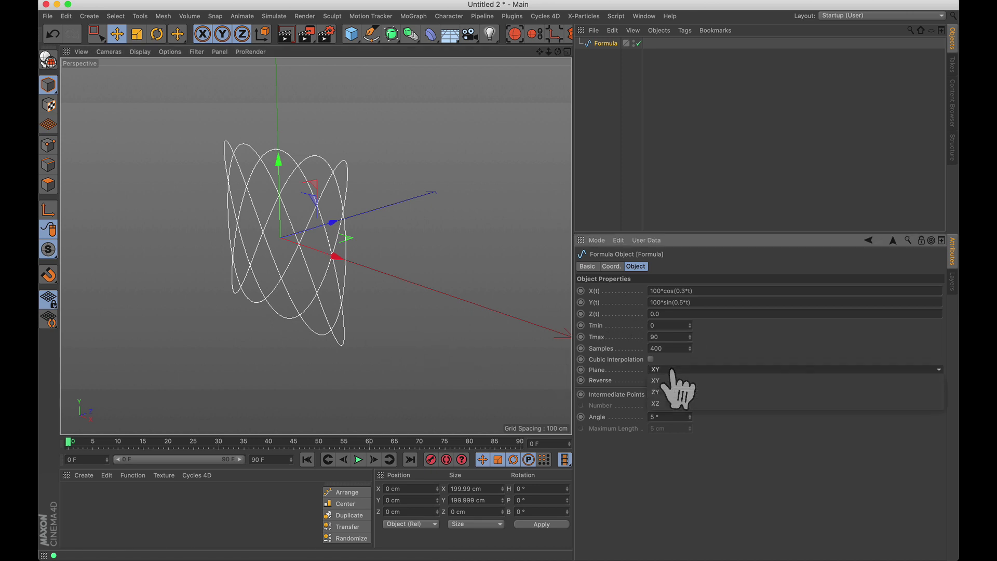
left_click(670, 404)
mouse_move(338, 301)
left_mouse_down("alt")
mouse_move(318, 249)
mouse_move(339, 283)
left_mouse_up("alt")
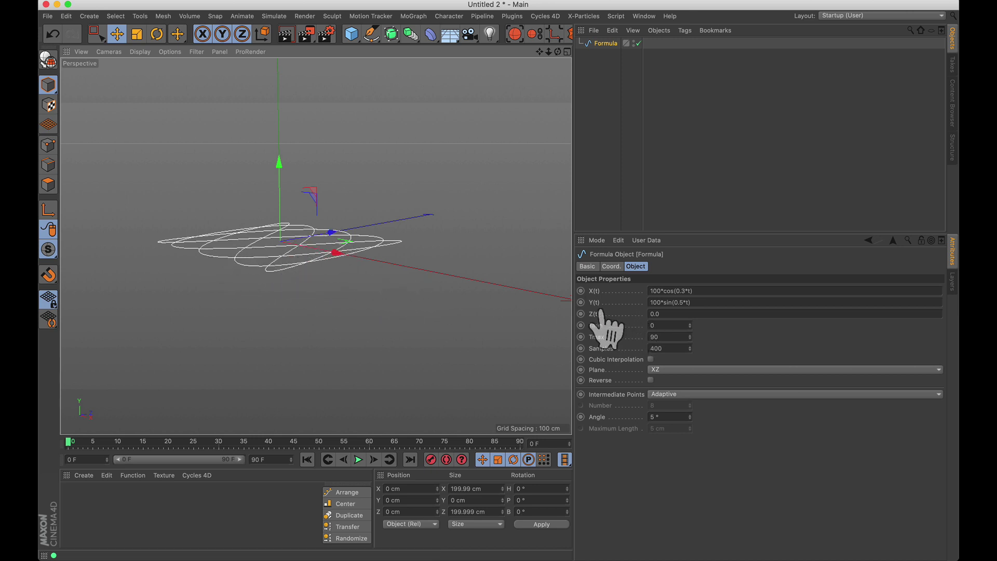
Give the Formula spline a height wave by setting Z(t) to 20*sin(t), and check the shape from several angles.
left_click(664, 313)
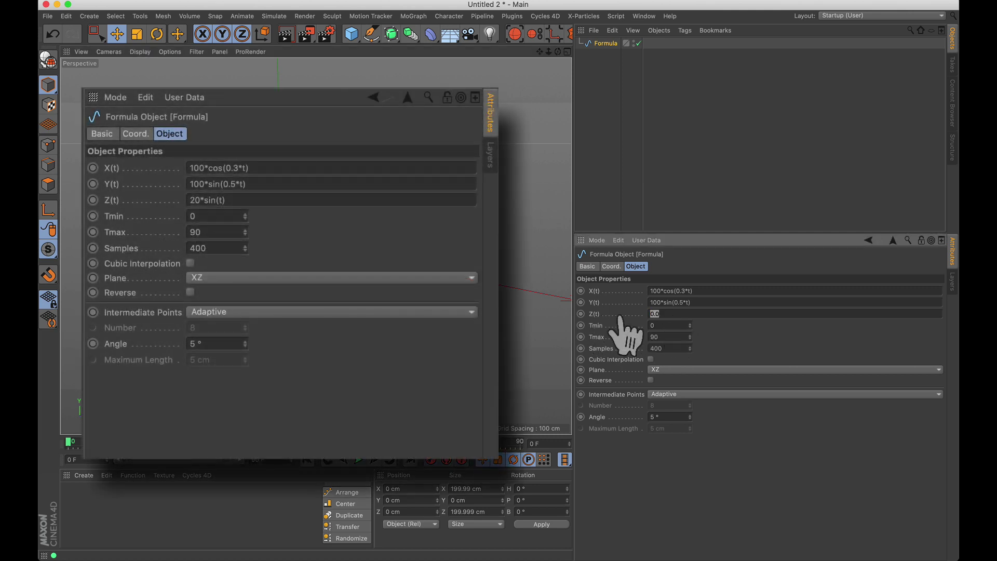
type("20*sin(t)")
key("Return")
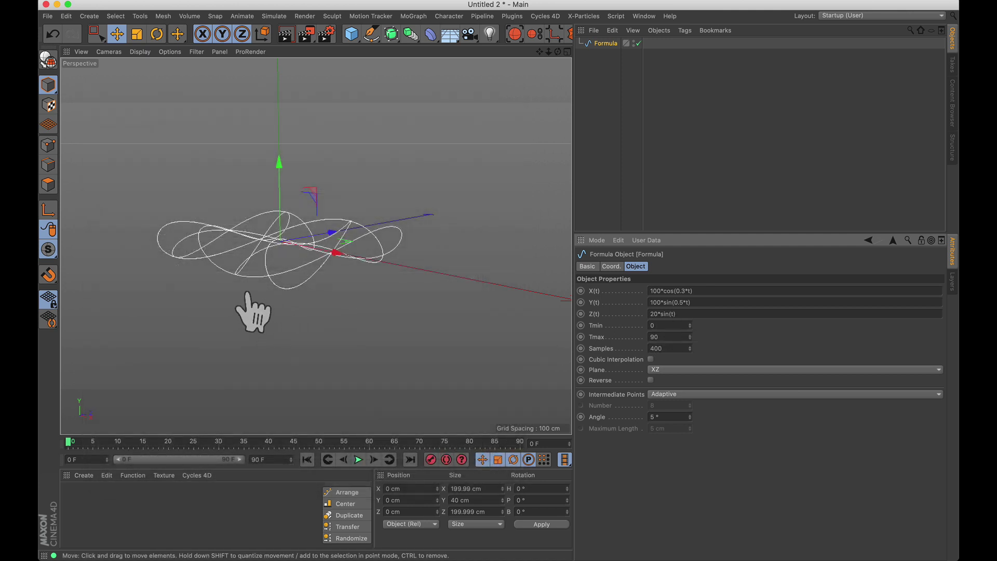
left_click_drag(253, 311, 283, 246, "alt")
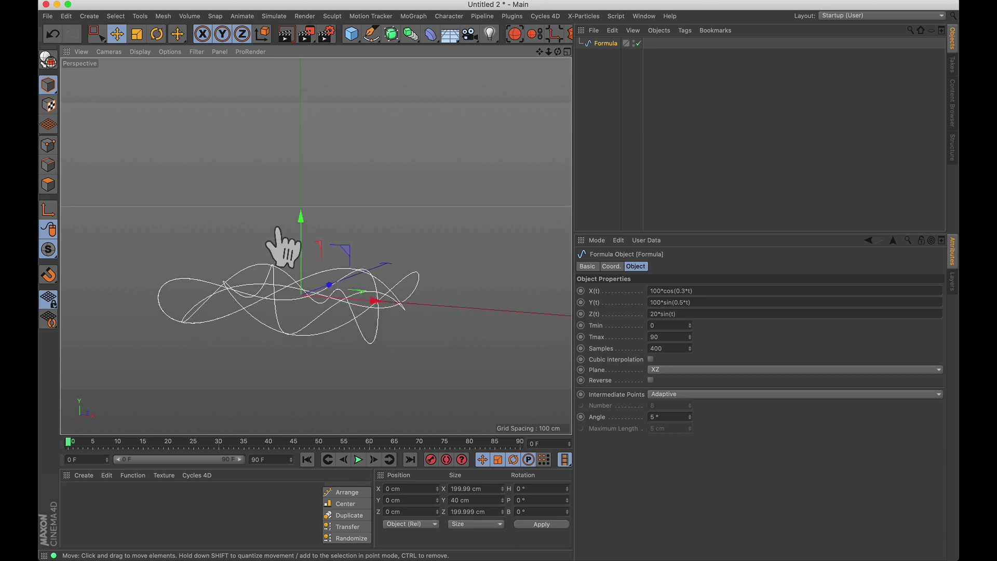
left_click_drag(418, 345, 317, 328, "alt")
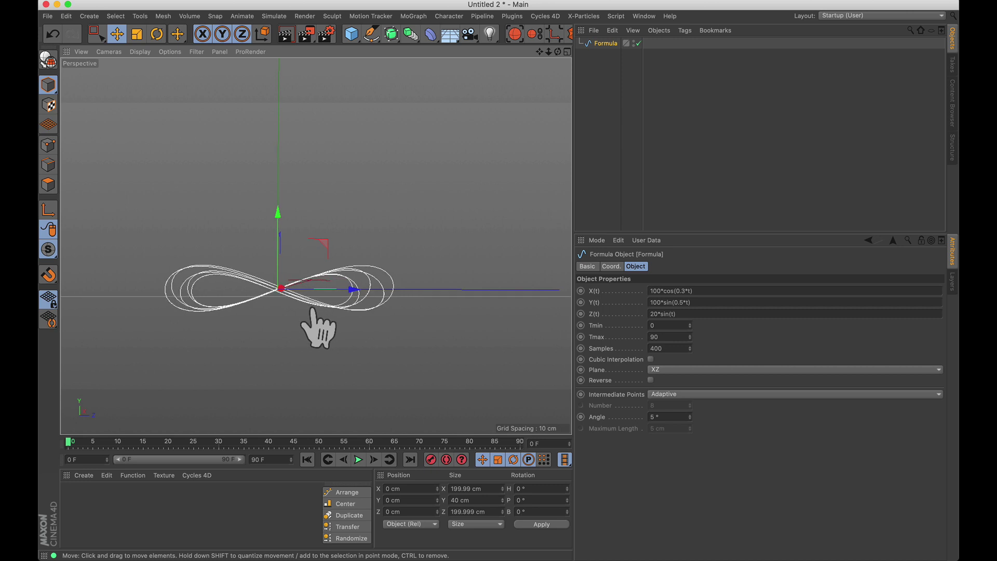
left_click_drag(223, 306, 297, 359, "alt")
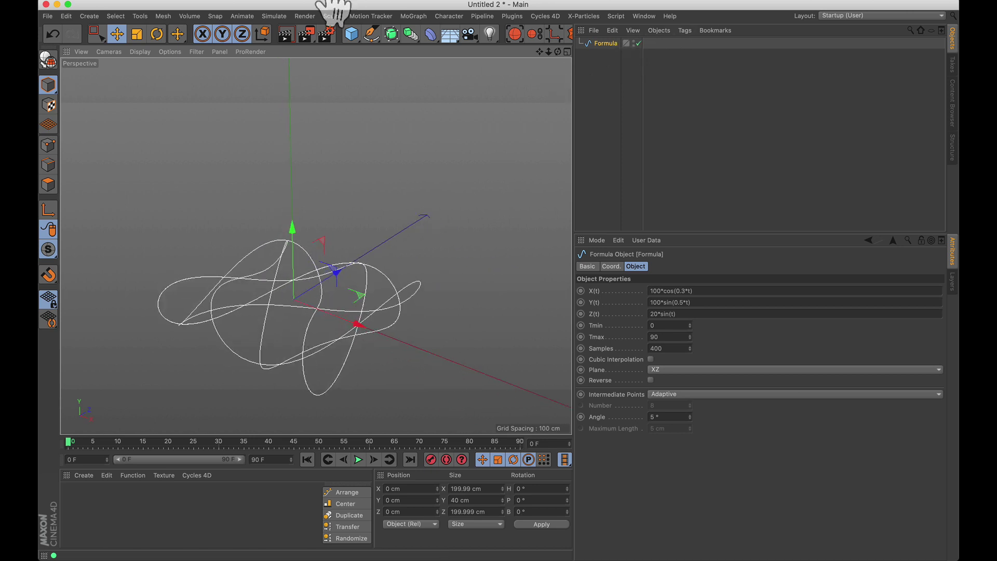
Add a Plane object and lower it below the spline to about -45.6 cm in Y.
left_click_drag(349, 40, 469, 70)
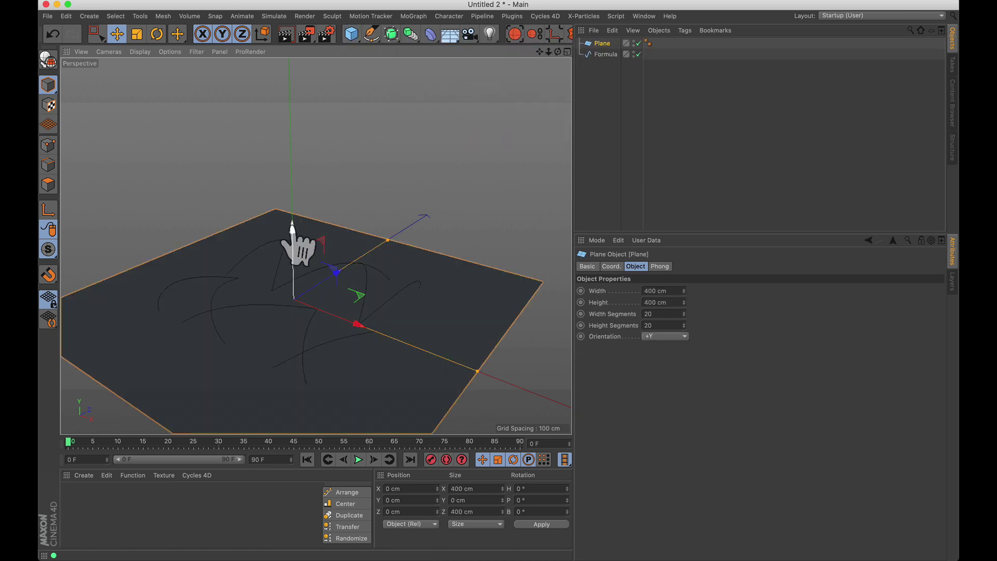
left_click_drag(293, 239, 300, 288)
mouse_move(408, 355)
left_mouse_down("alt")
mouse_move(374, 302)
mouse_move(416, 364)
left_mouse_up("alt")
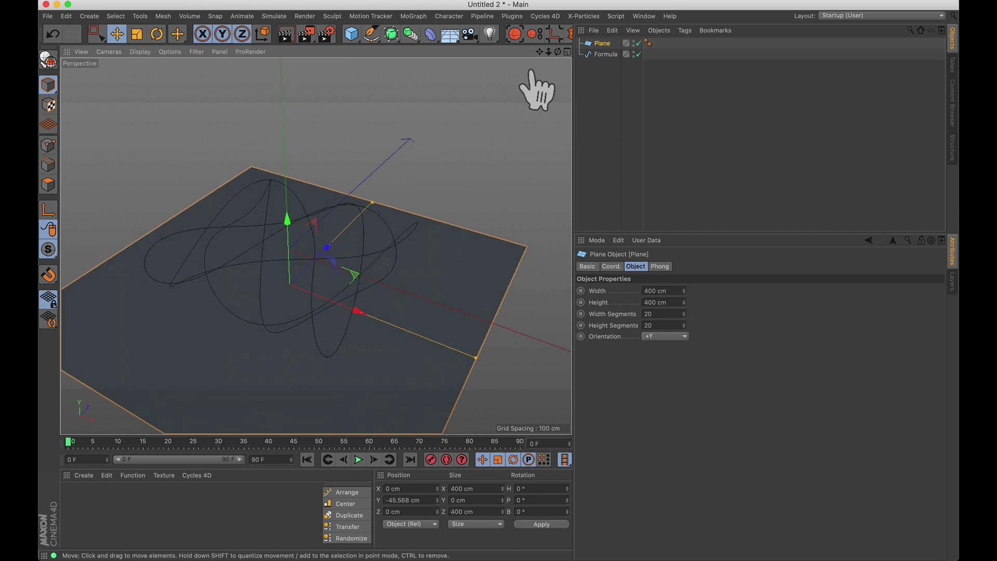
Add a camera to the scene and make it the active view.
left_click(470, 34)
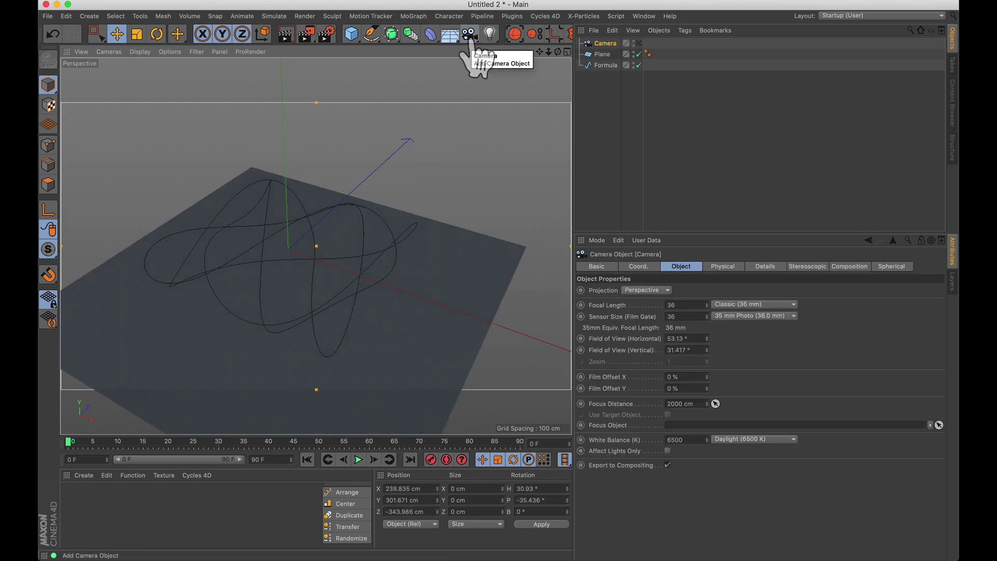
left_click(639, 43)
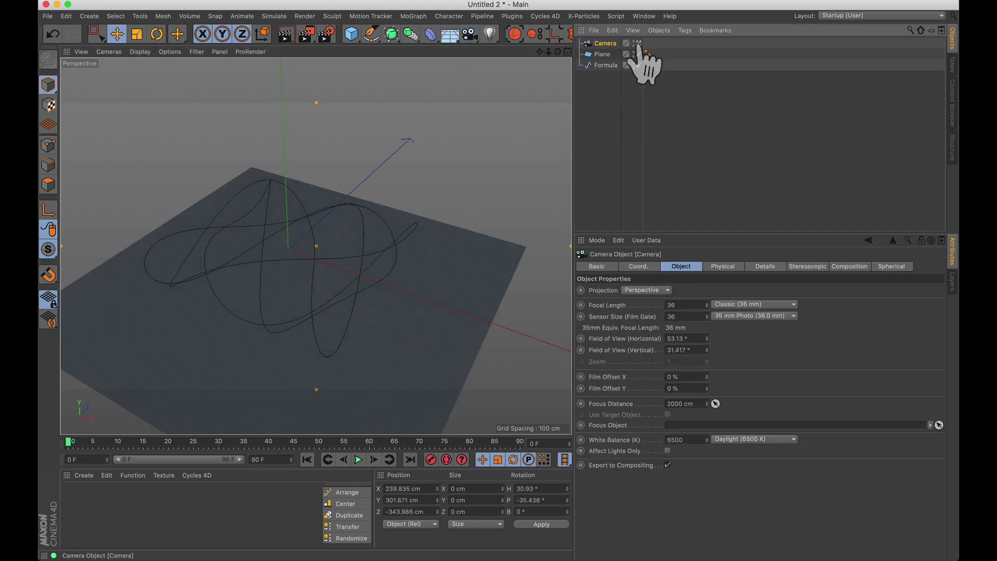
Centre the camera at X 0 cm and Z 0 cm and point it straight down with heading 0° and pitch -90°.
left_click(640, 267)
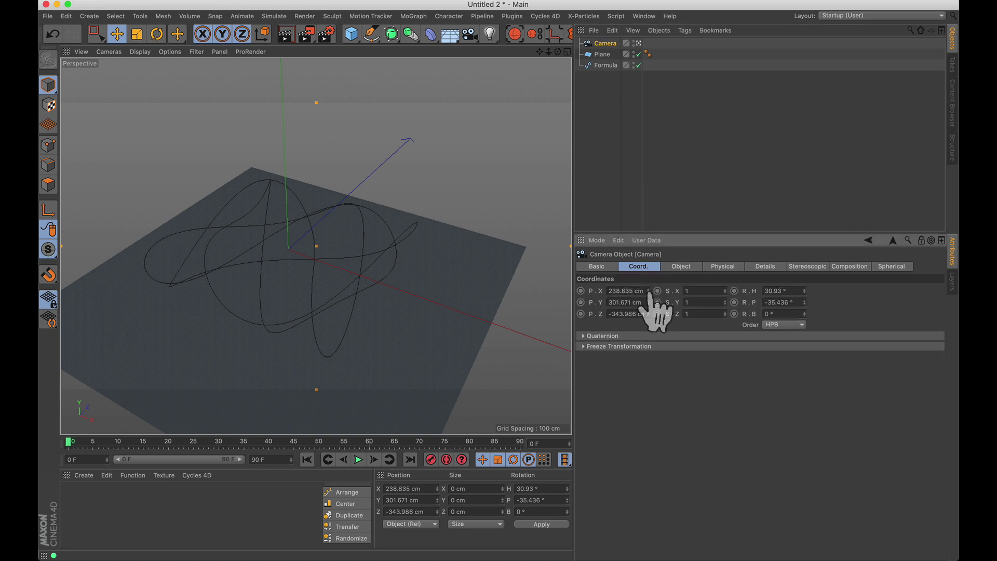
right_click(648, 291)
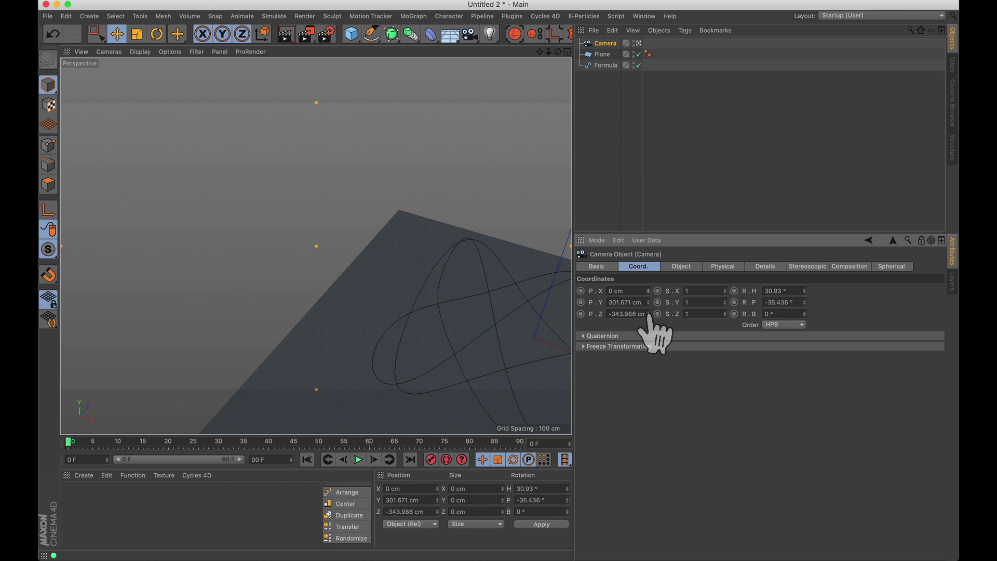
right_click(649, 313)
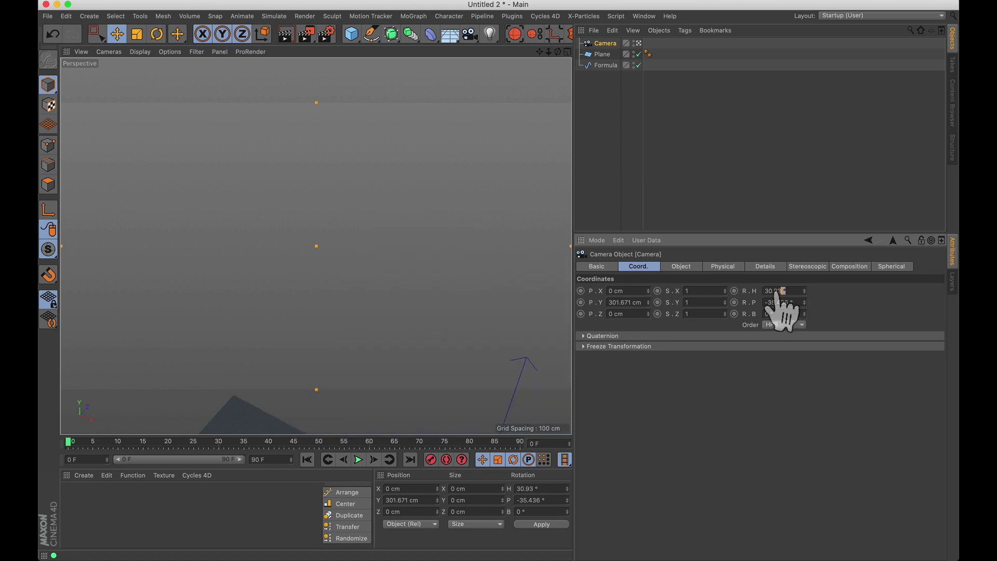
key("Return")
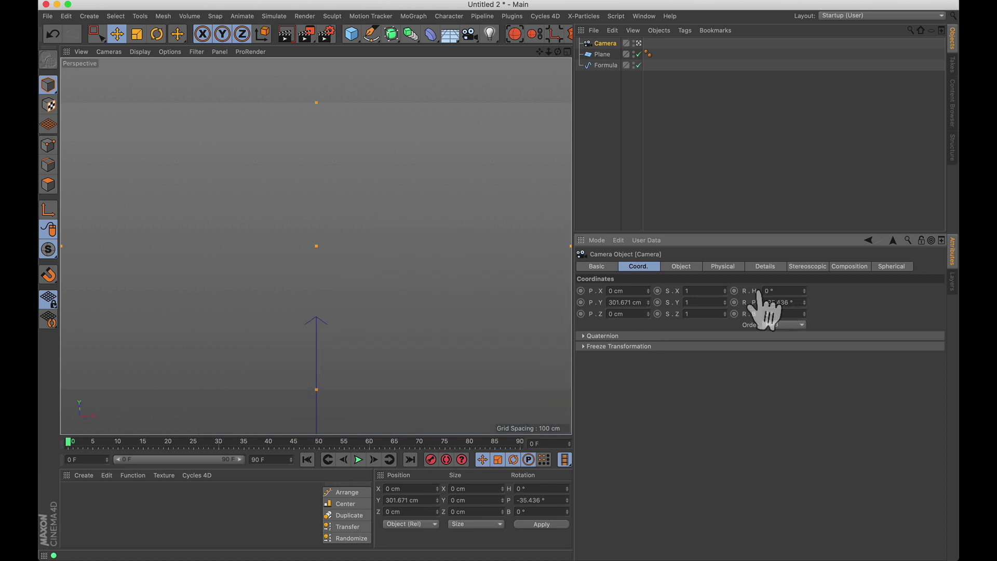
double_click(764, 302)
key("Return")
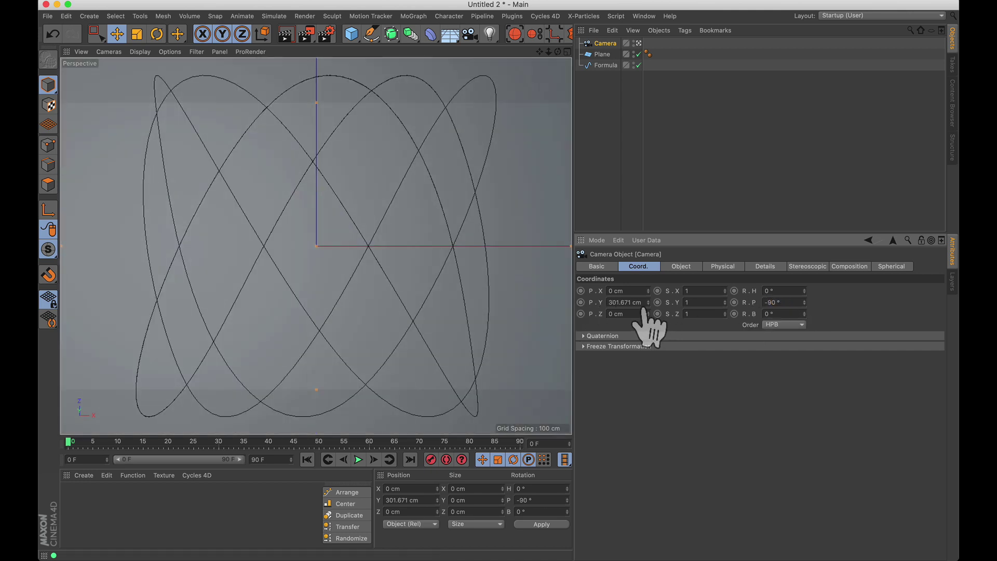
Set the camera's Y position to 400 cm.
double_click(616, 302)
type("4")
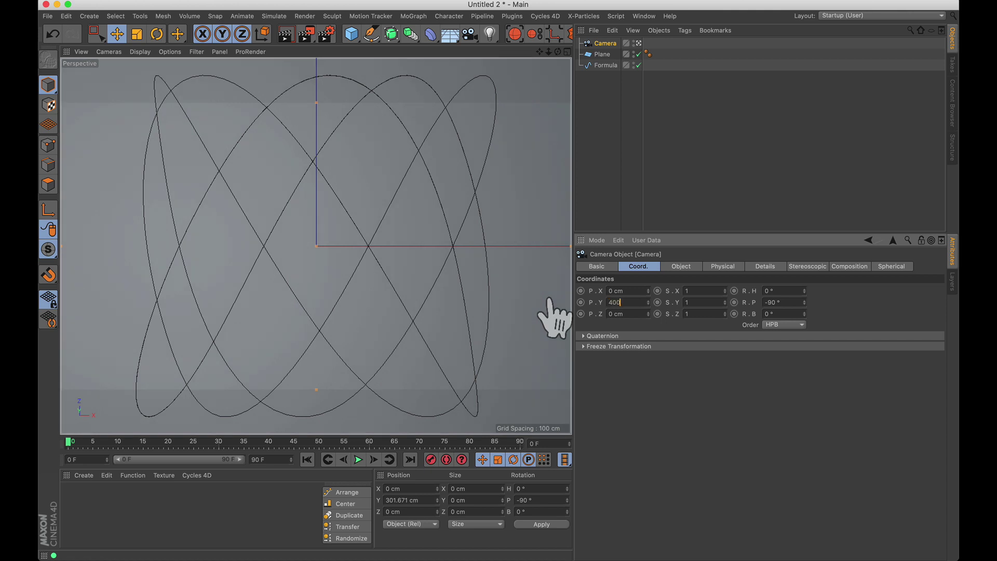
type("00")
key("Return")
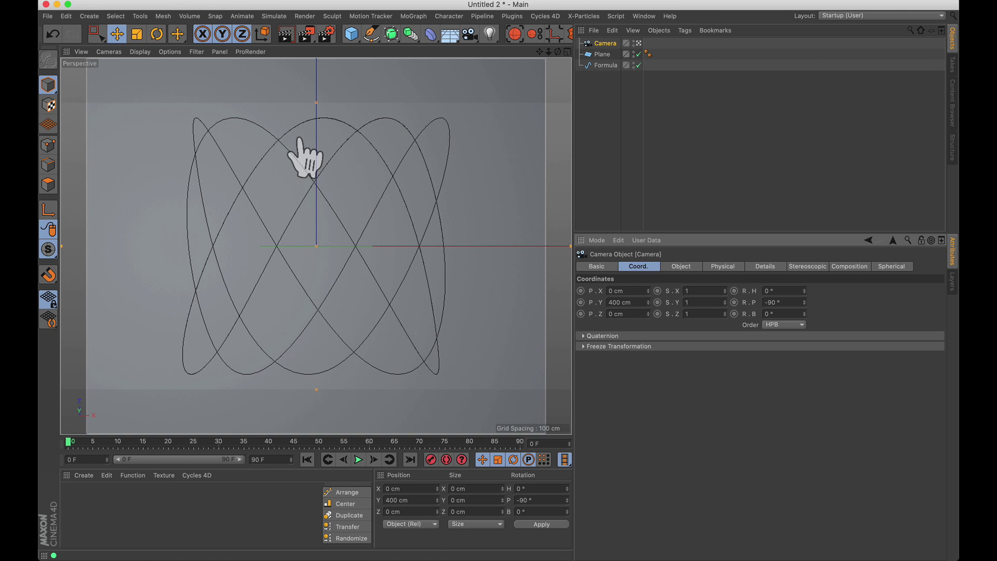
Lock the camera's position, scale and rotation with a Protection tag and switch back to the default perspective view.
right_click(604, 46)
mouse_move(691, 32)
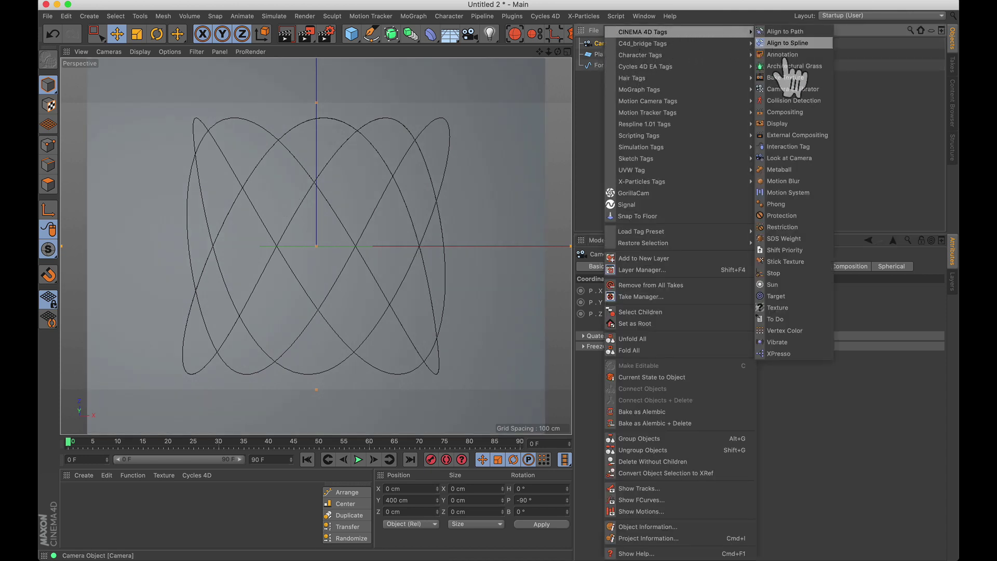
left_click(782, 216)
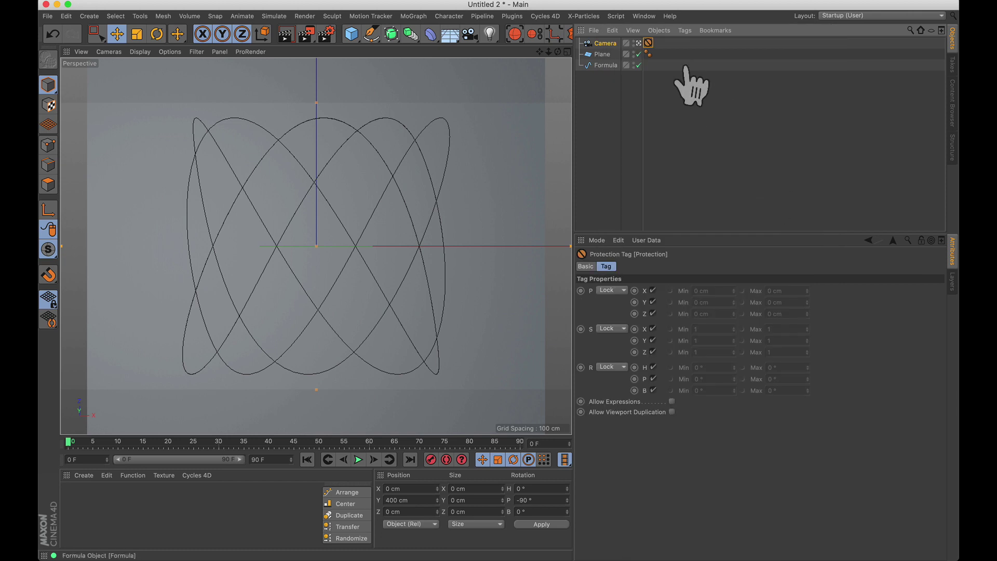
left_click(638, 43)
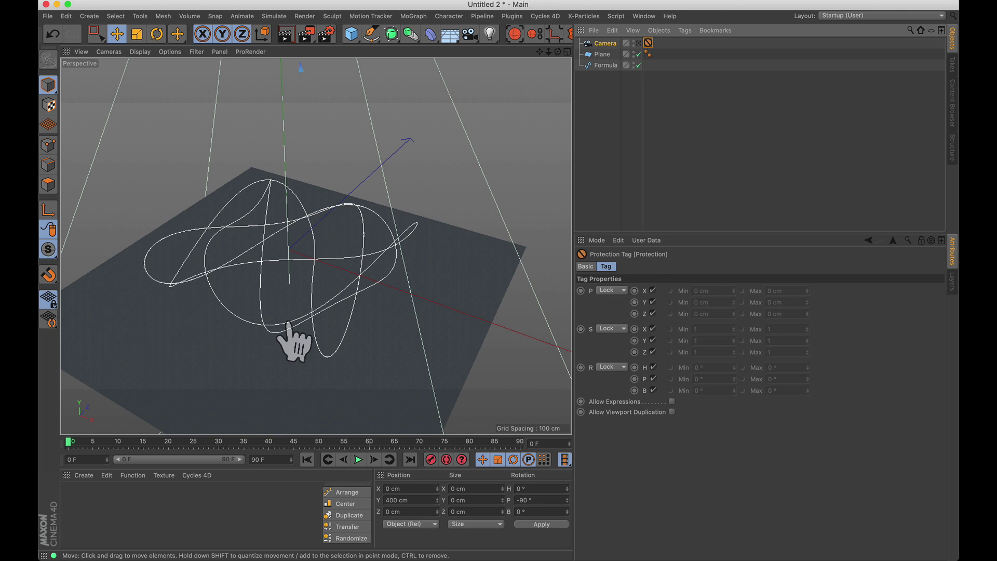
Add an X-Particles xpSystem to the scene and turn off its icon in the viewport.
left_click(582, 17)
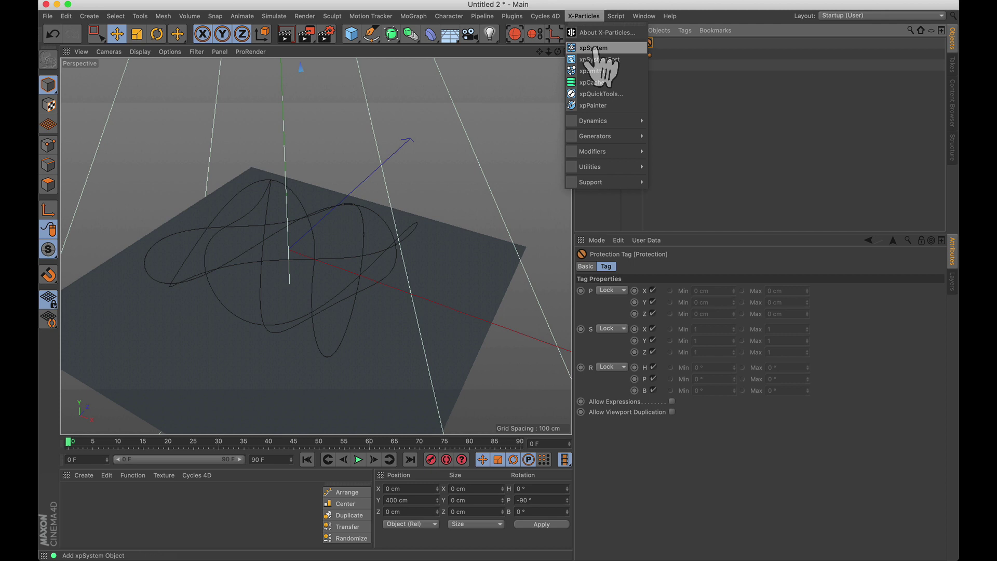
left_click(594, 48)
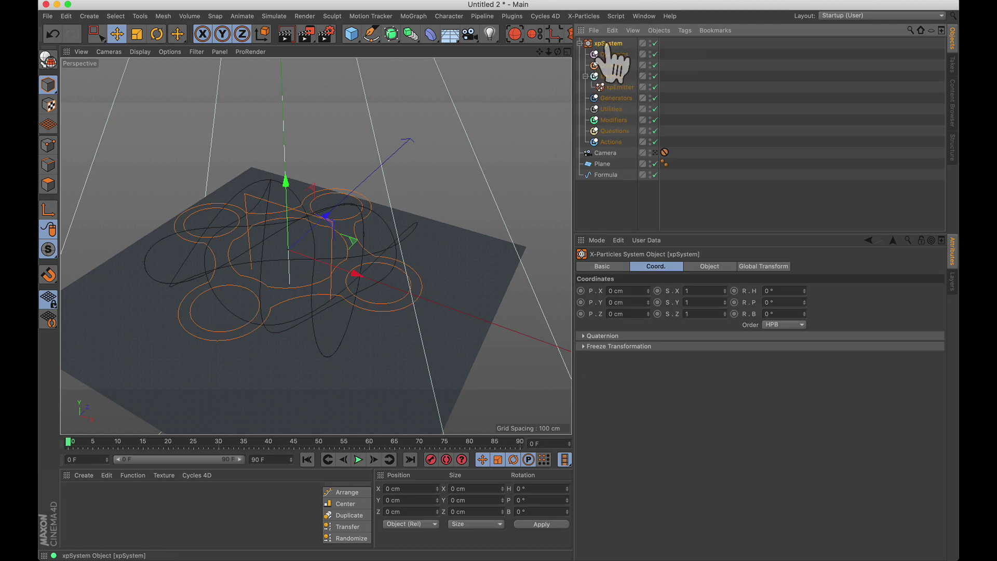
left_click(698, 266)
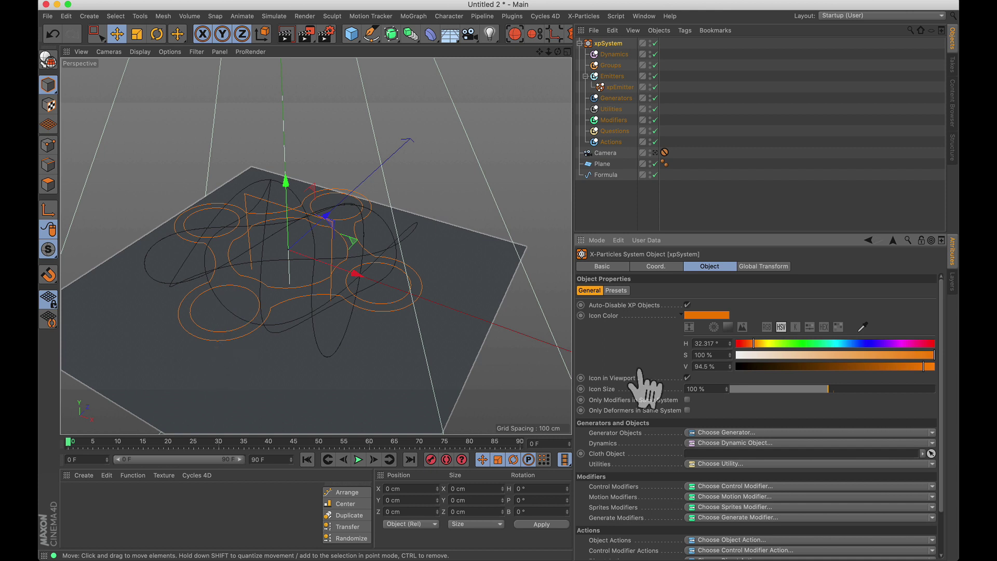
left_click(687, 377)
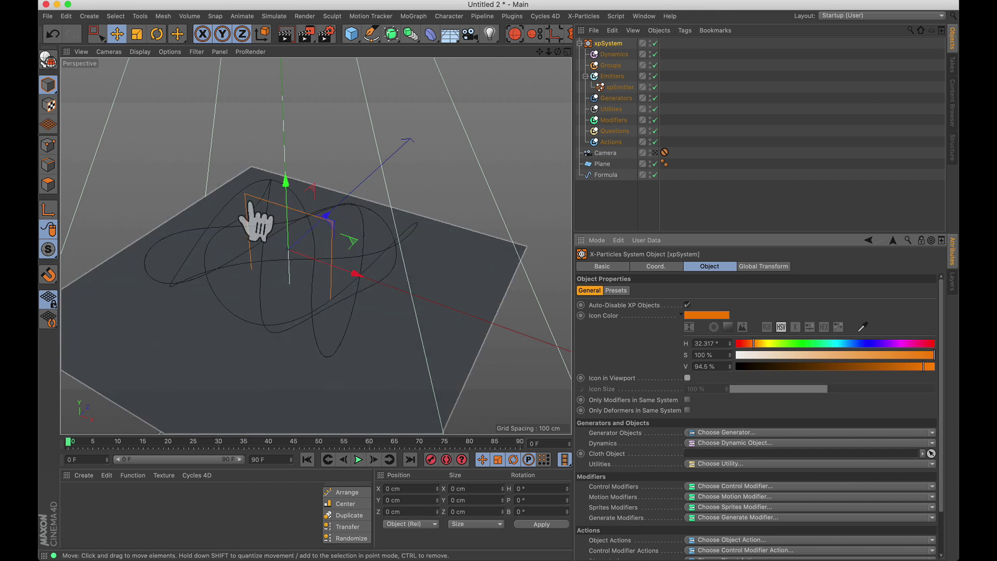
Set the xpEmitter's shape to Circle with a 5 cm disc radius and preview the emission.
left_click(620, 88)
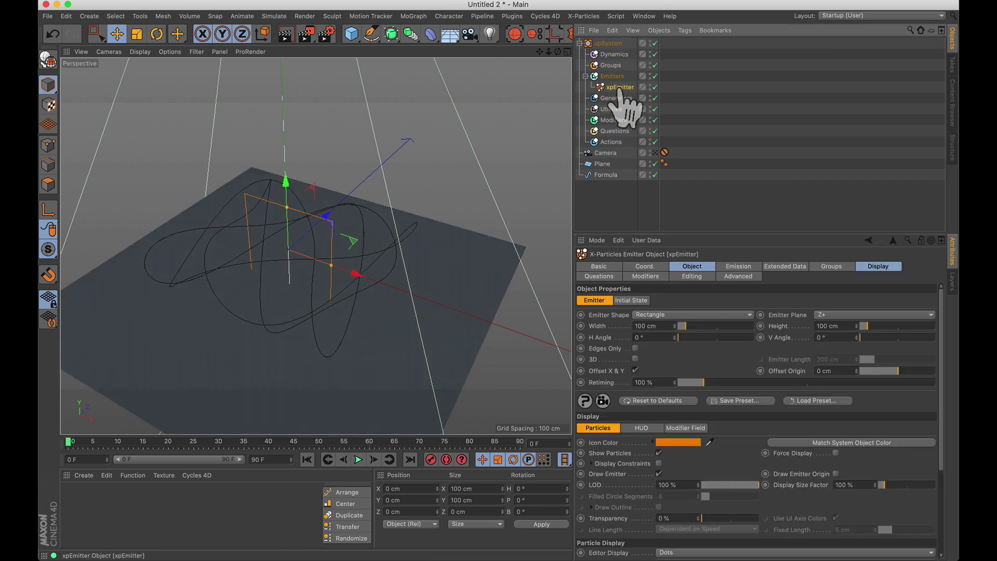
left_click(646, 314)
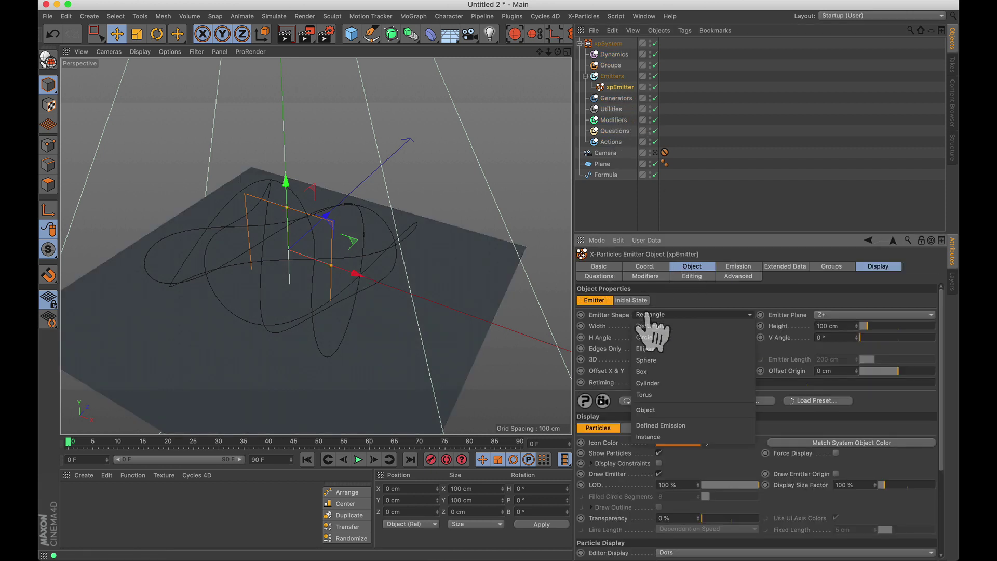
left_click(645, 337)
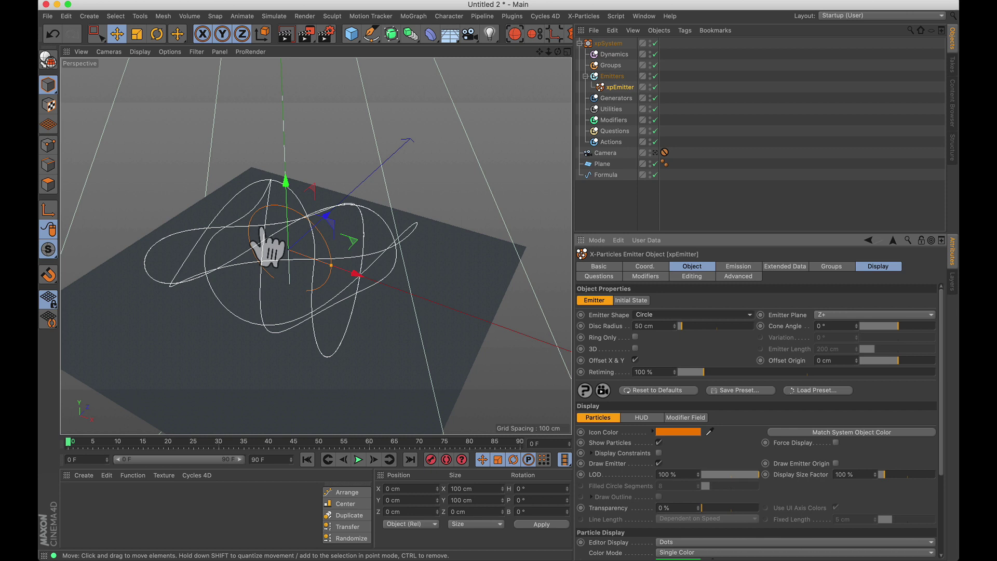
left_click_drag(655, 329, 579, 336)
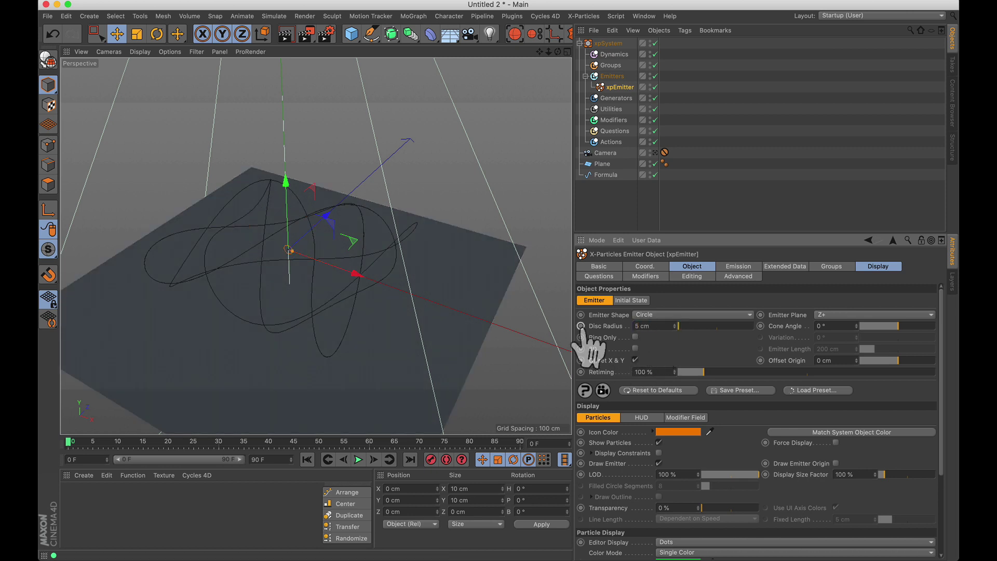
left_click(359, 459)
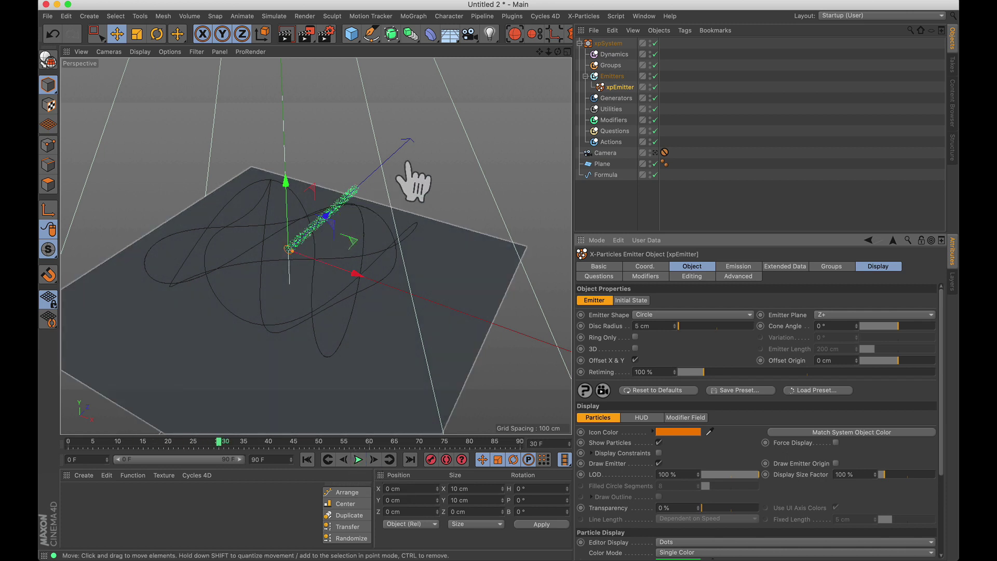
Set the emitter plane to Y- so particles are emitted downward, and replay the animation from the start.
left_click(829, 316)
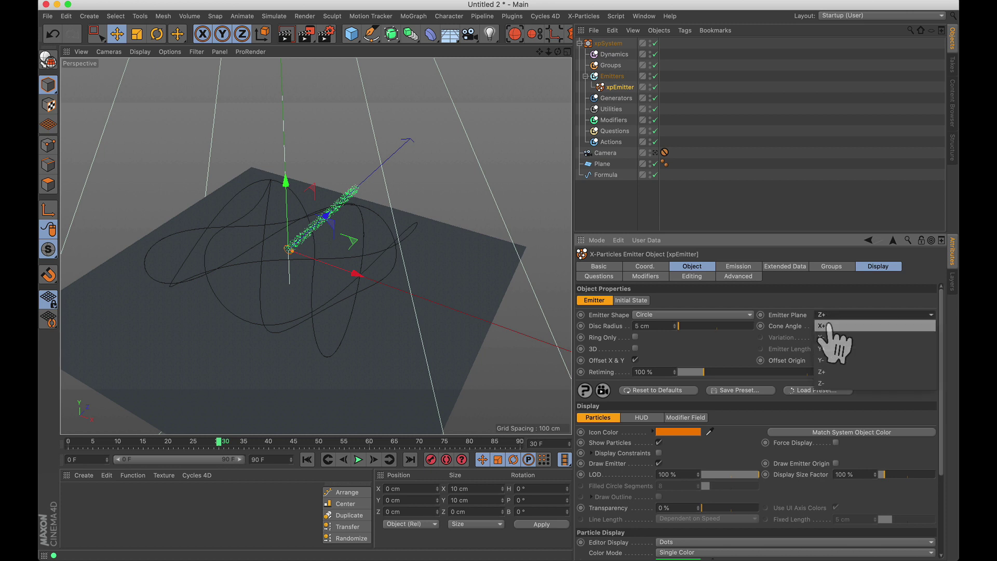
left_click(835, 361)
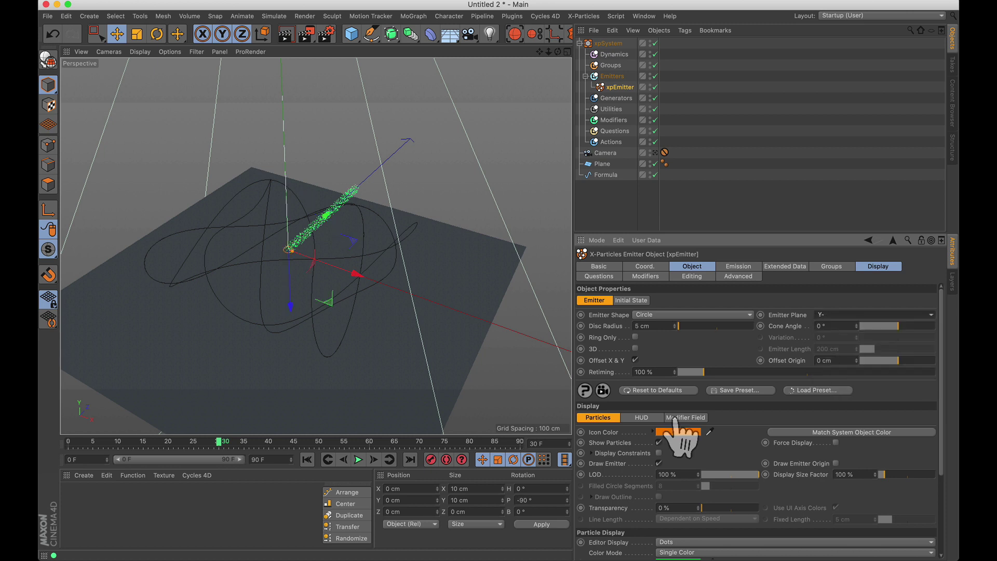
left_click(307, 459)
left_click(358, 460)
left_click(358, 459)
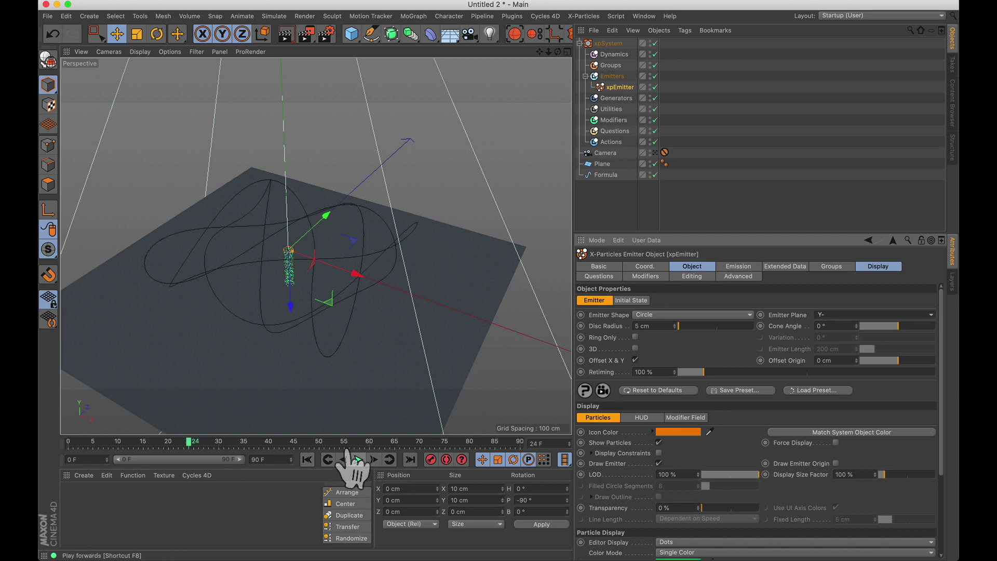
Add an X-Particles Collider tag to the Plane beneath the emitter.
scroll(269, 405, "down", 5)
left_click_drag(267, 387, 279, 357, "alt")
left_click(602, 166)
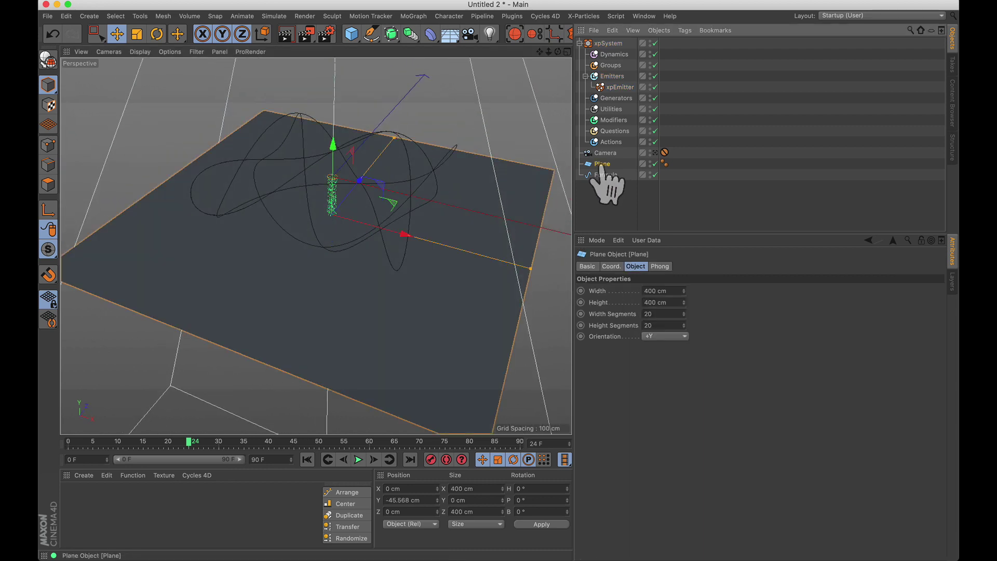
right_click(601, 165)
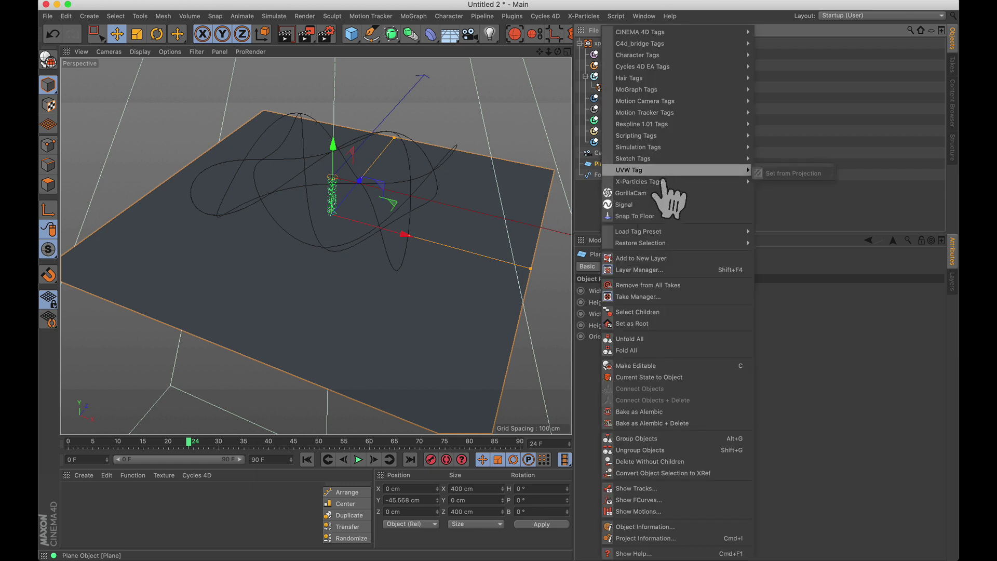
mouse_move(667, 181)
left_click(782, 205)
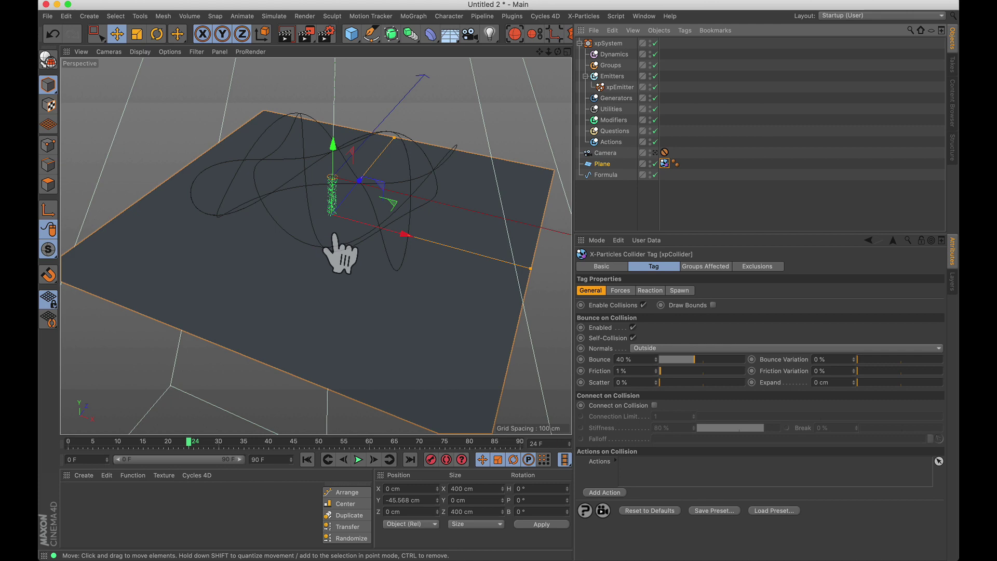
Set the xpEmitter's editor display to Circle and play the simulation to check the particles against the plane.
scroll(322, 214, "up", 10)
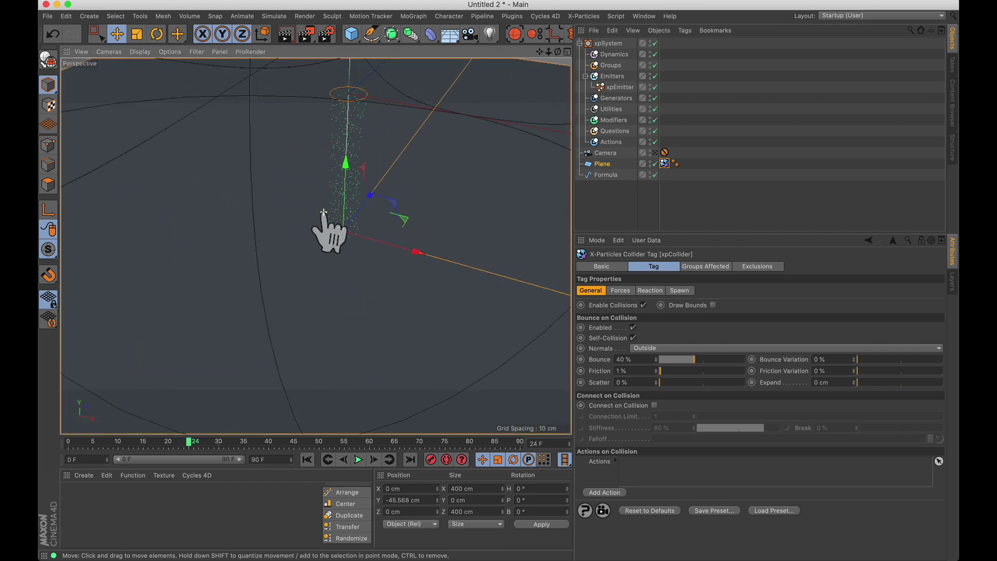
left_click(620, 88)
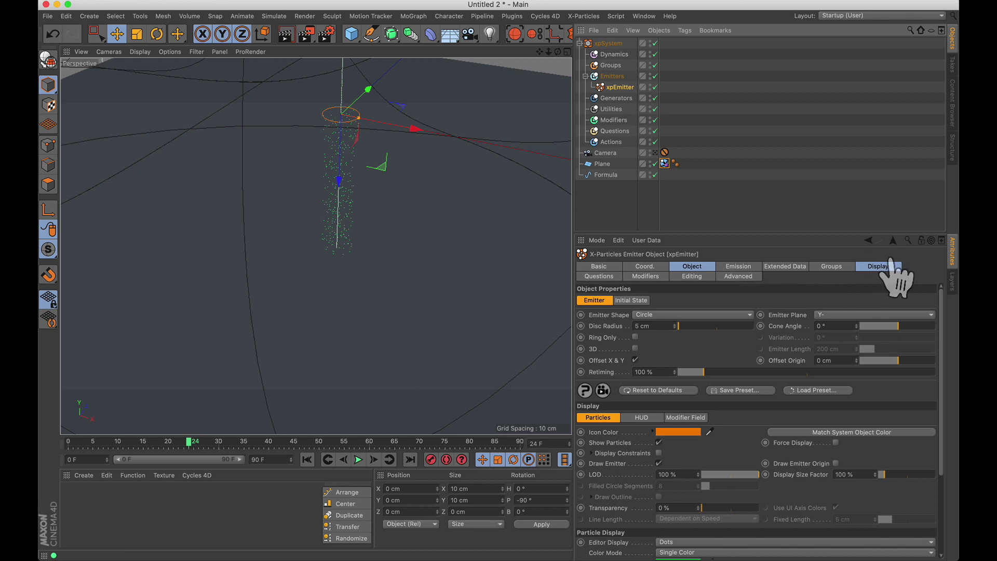
left_click(878, 267)
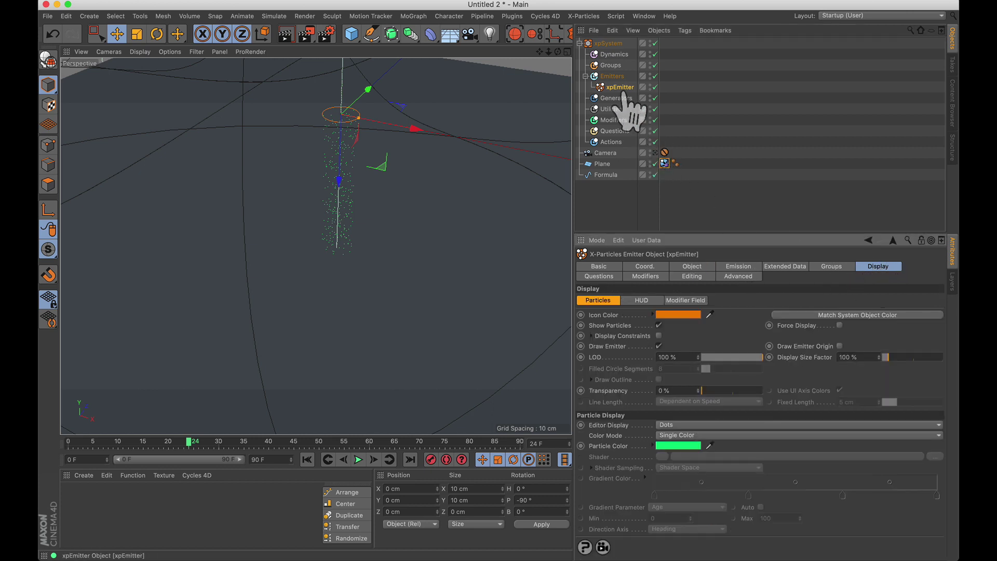
left_click(674, 425)
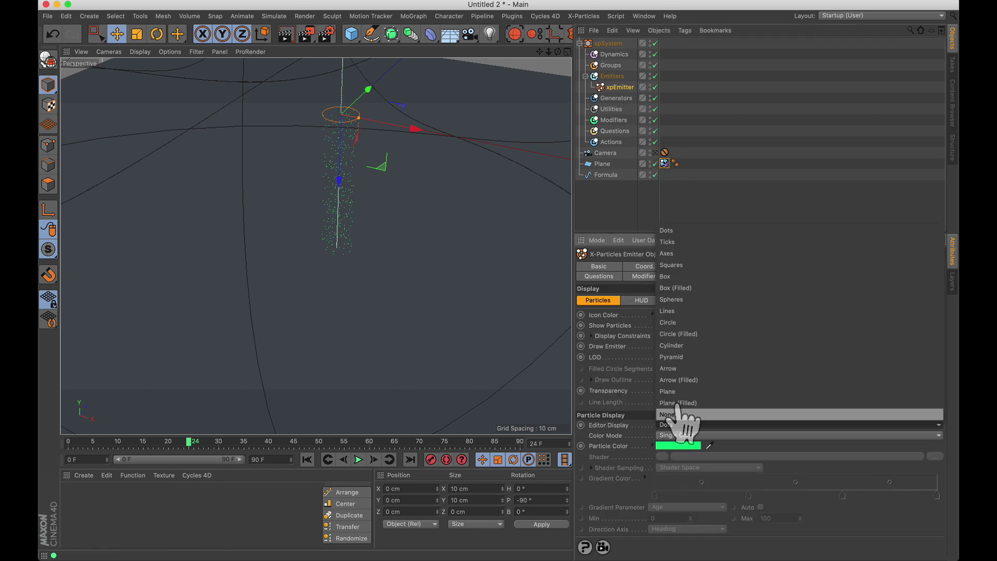
left_click(685, 311)
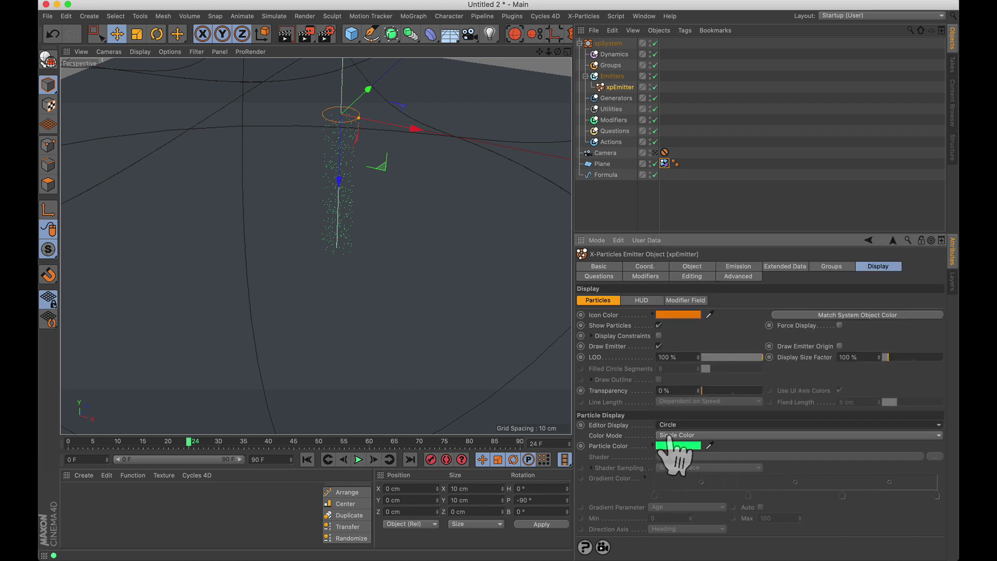
left_click(359, 460)
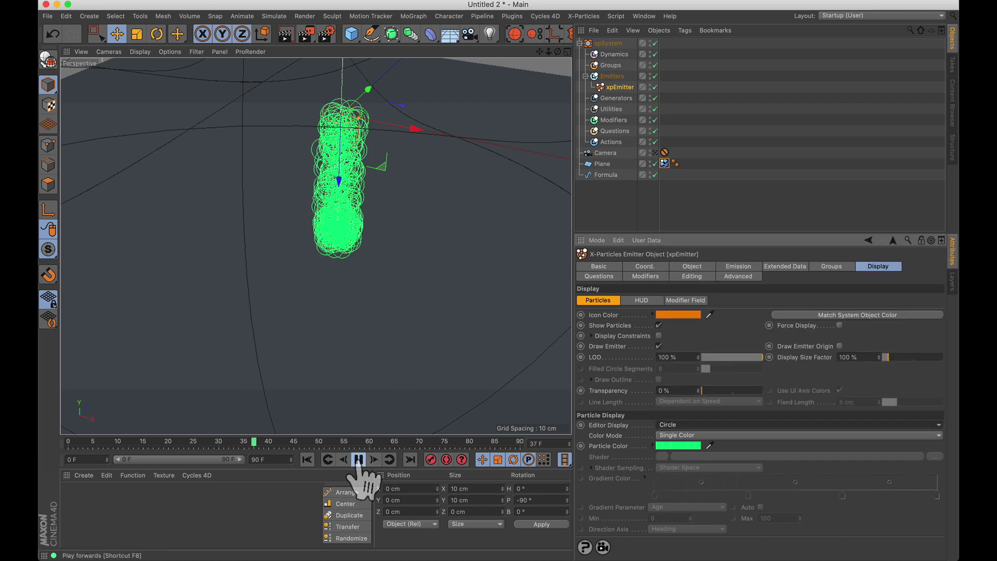
left_click(358, 460)
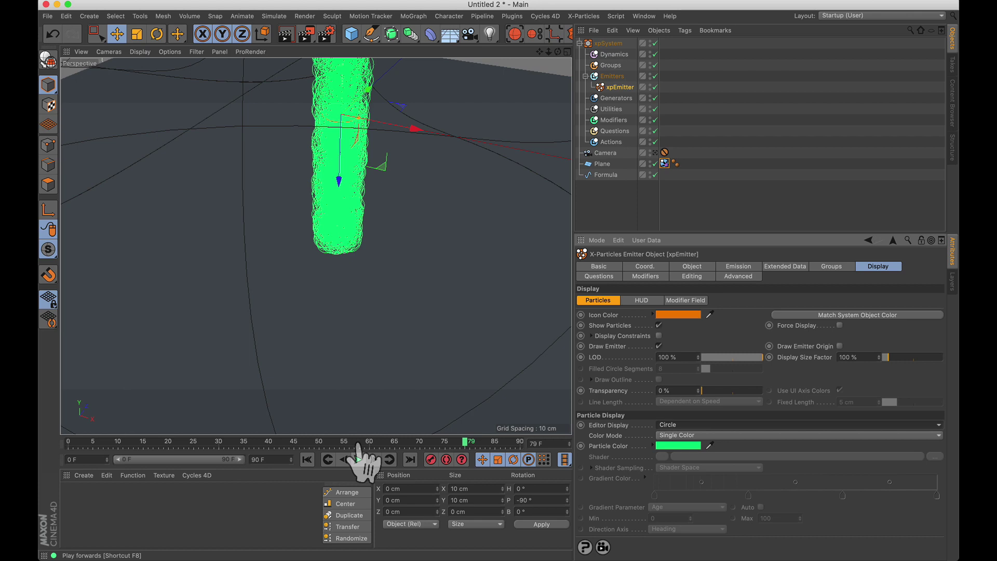
left_click_drag(393, 241, 415, 218, "alt")
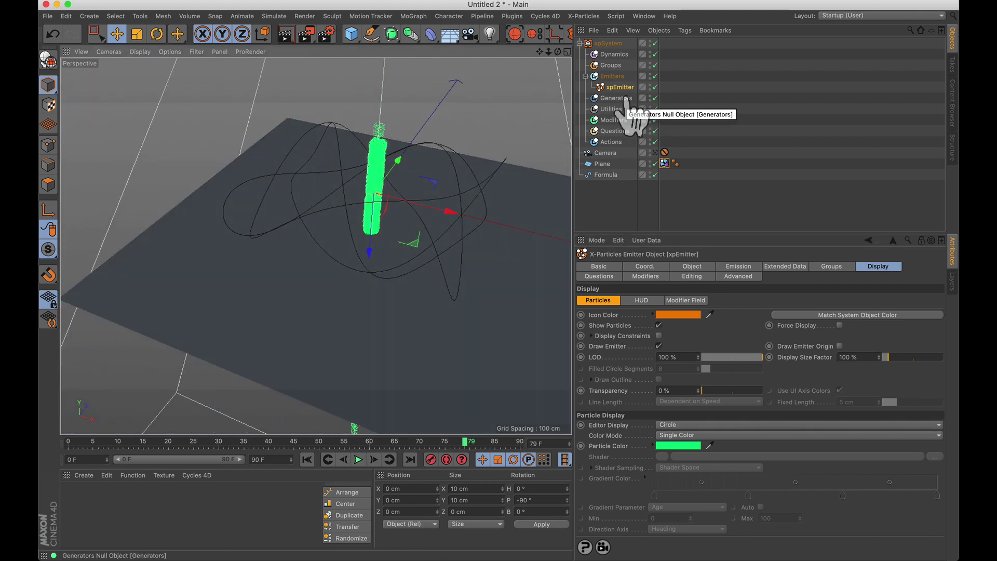
Set the emitter's particle speed to 0 cm and replay the simulation from the start.
left_click(740, 267)
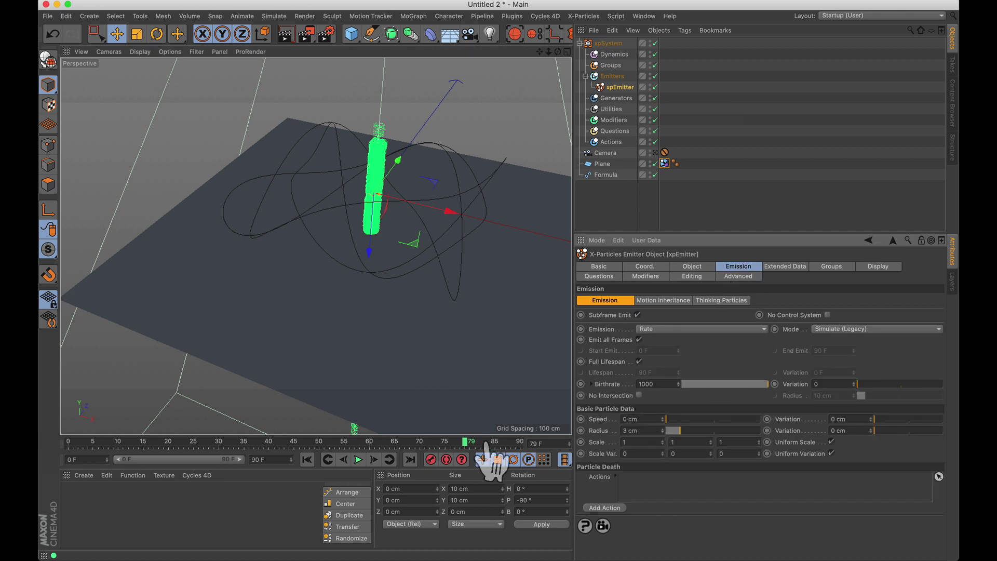
left_click(307, 460)
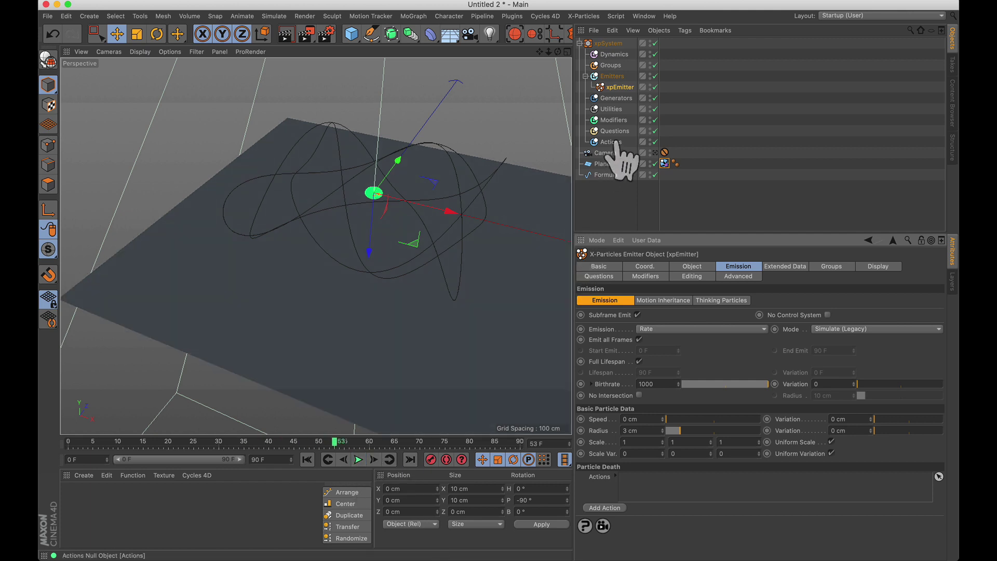
Add an xpGravity motion modifier to the particle system and hide it in the viewport.
left_click(614, 122)
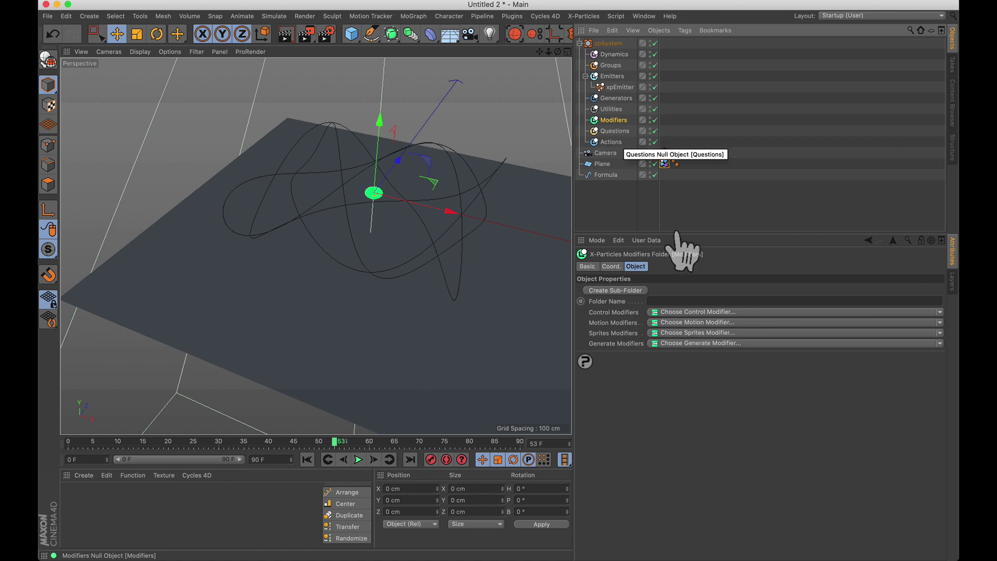
left_click(683, 327)
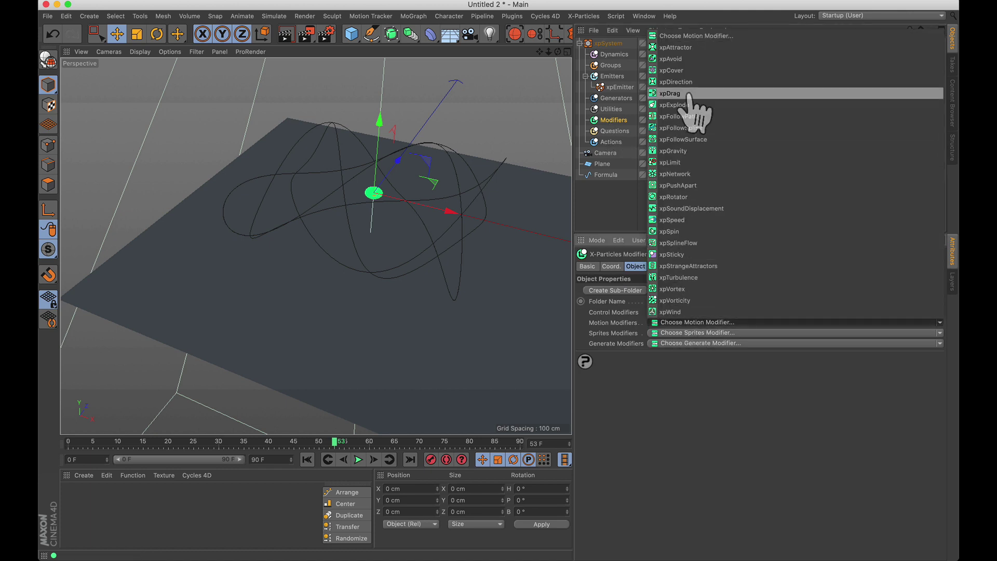
left_click(675, 151)
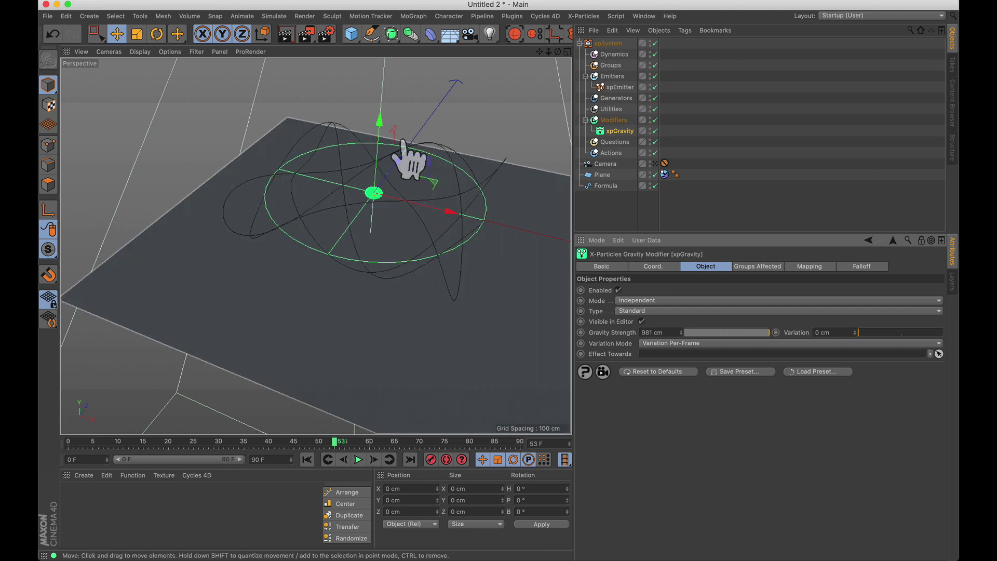
left_click(649, 130)
left_click(650, 129)
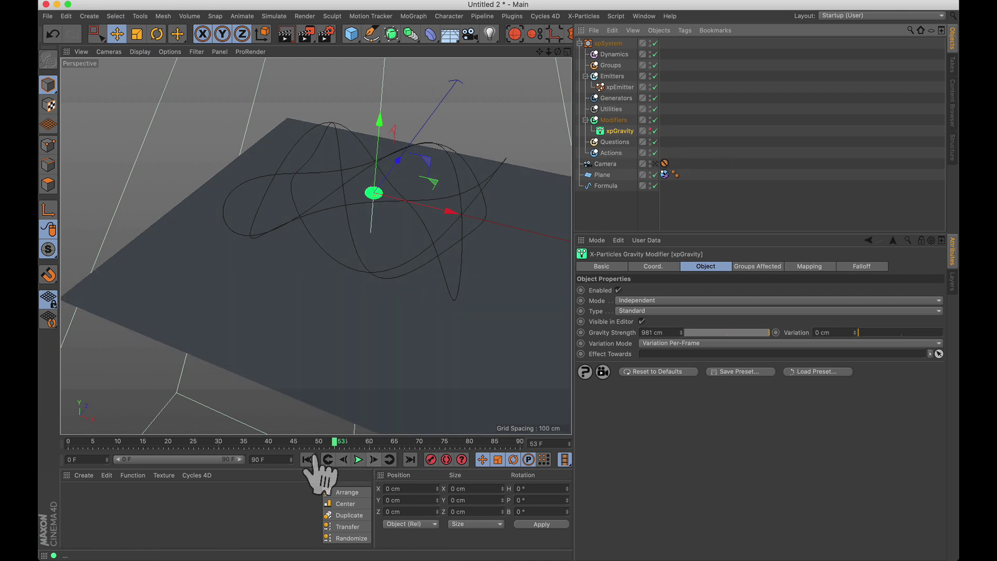
Play the simulation with gravity, inspect how the particles meet the plane up close, and return to frame 0.
left_click(359, 460)
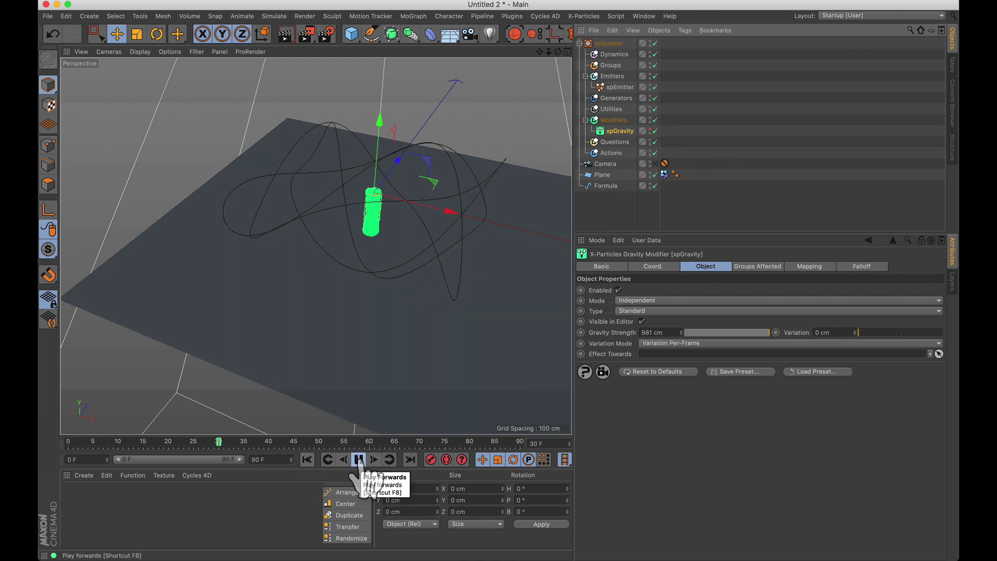
left_click(358, 460)
scroll(379, 244, "up", 10)
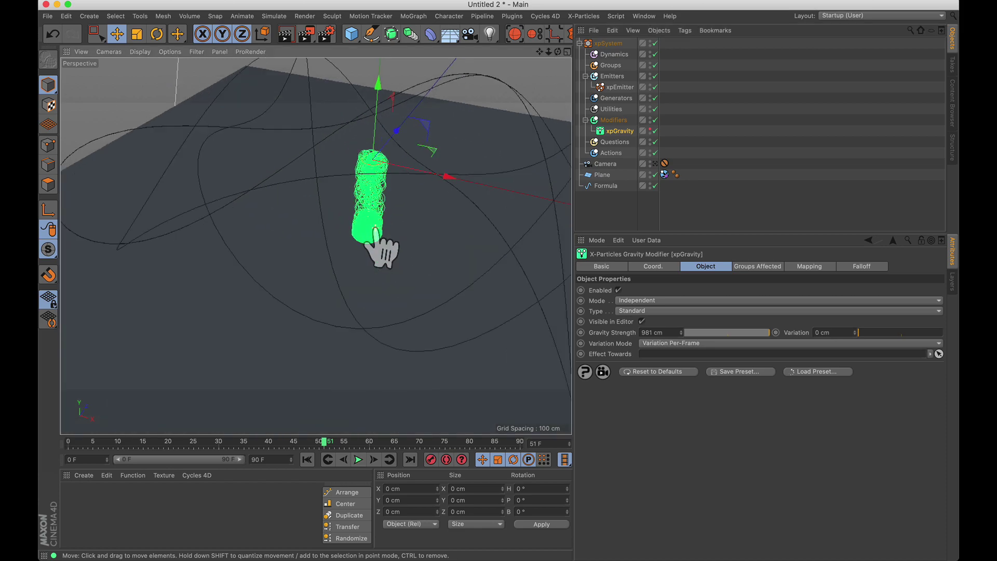
left_click(307, 459)
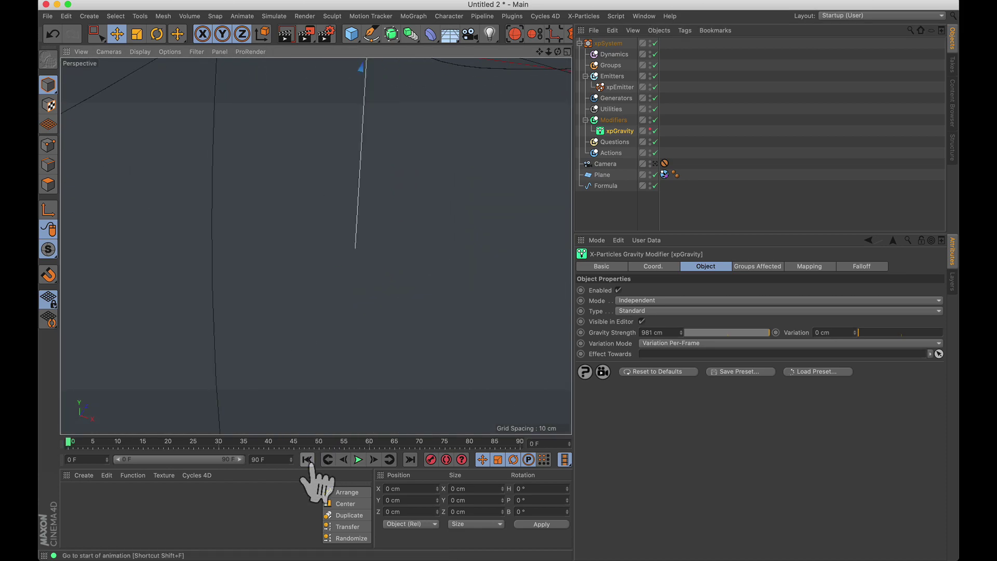
Set the friction of the plane's xpCollider tag to 100% and replay the simulation from the start.
left_click(358, 459)
left_click(358, 459)
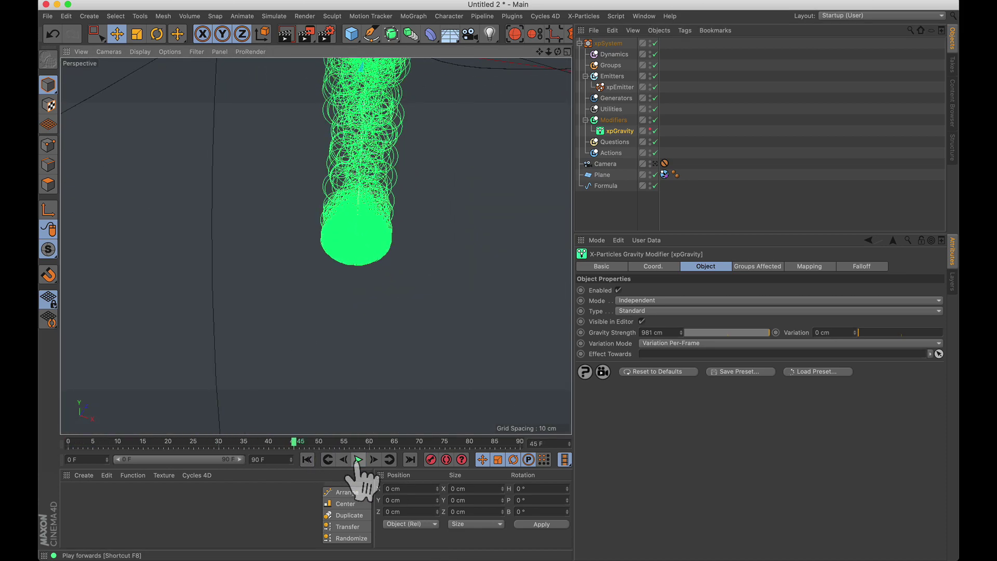
left_click(665, 175)
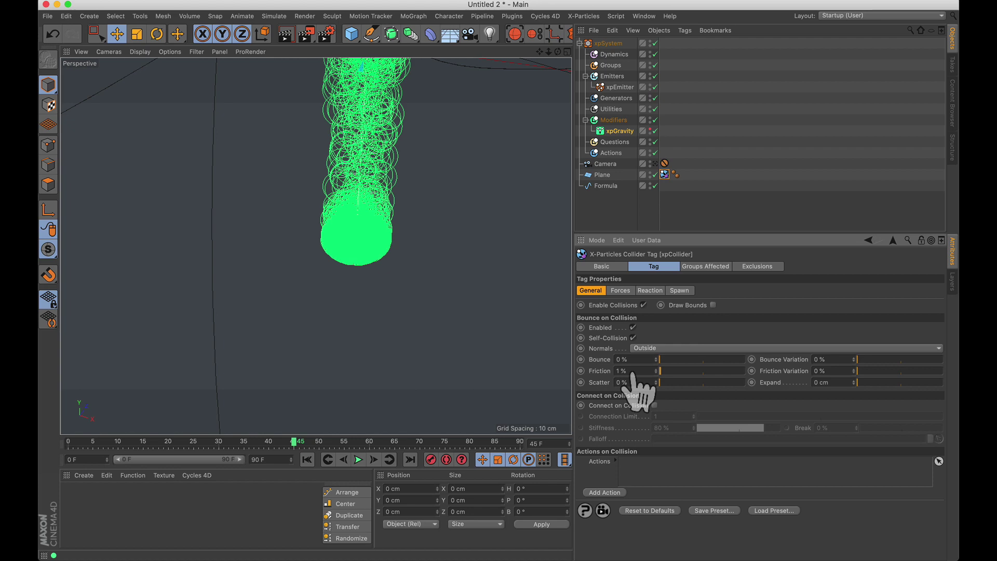
left_click(632, 371)
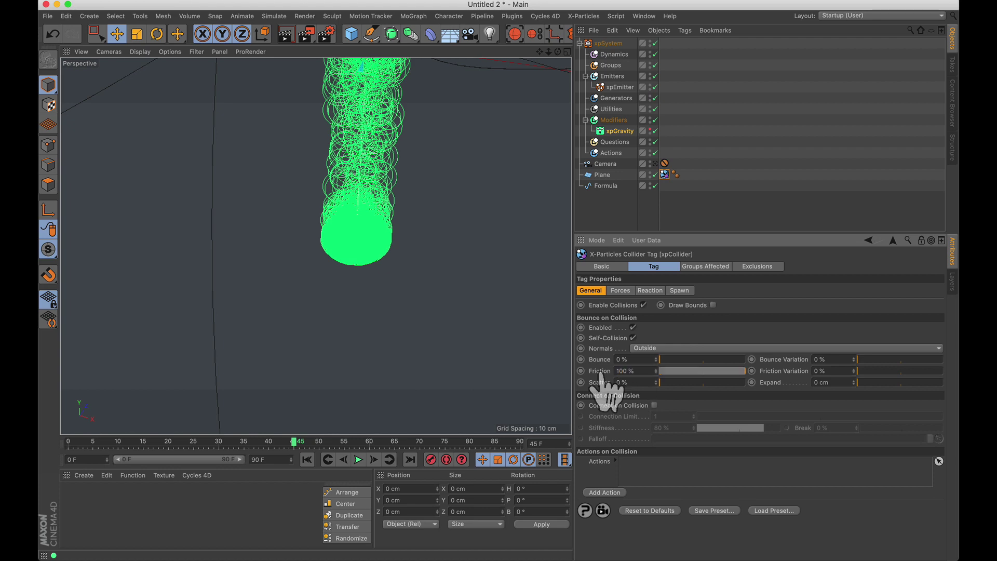
left_click(307, 460)
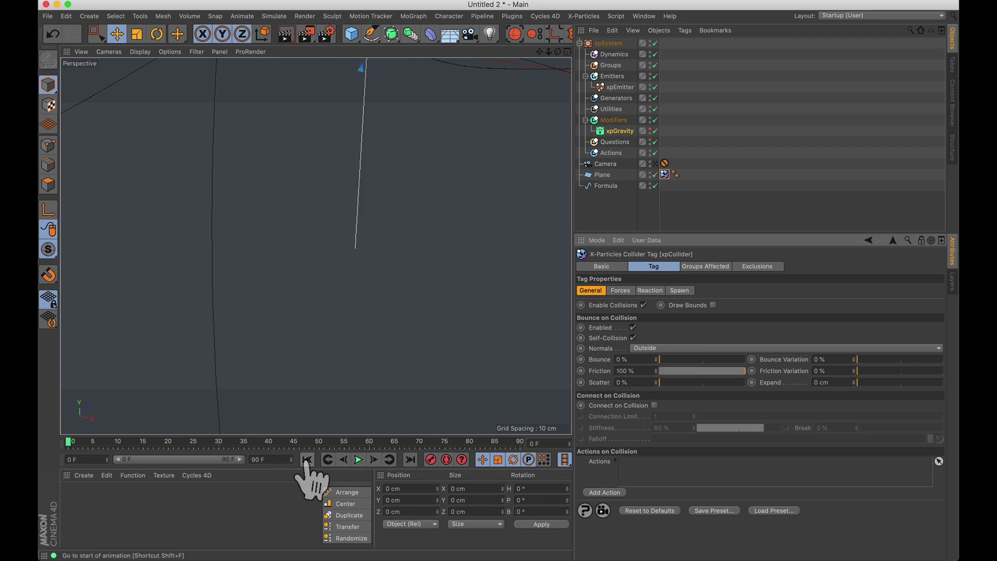
left_click(358, 459)
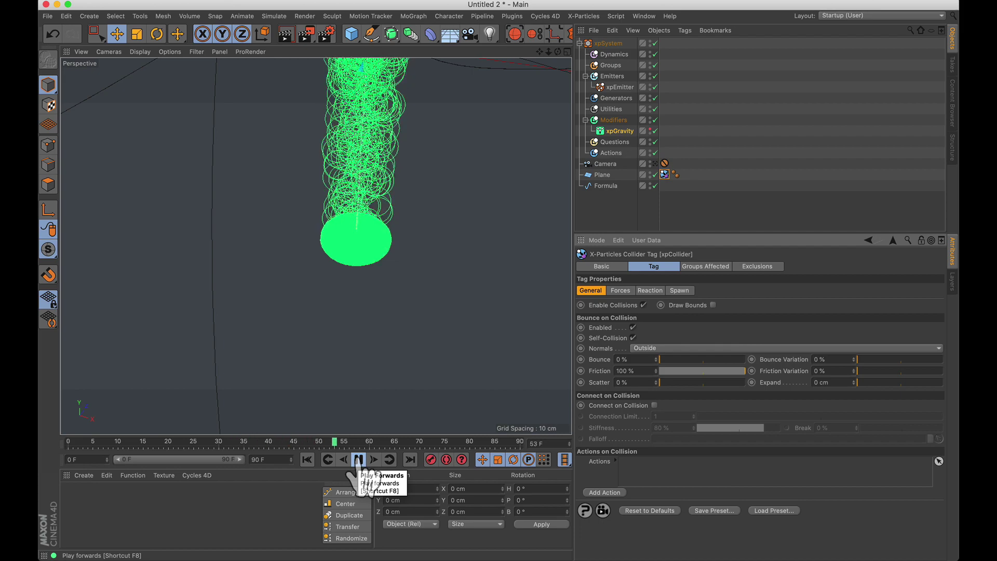
left_click(358, 459)
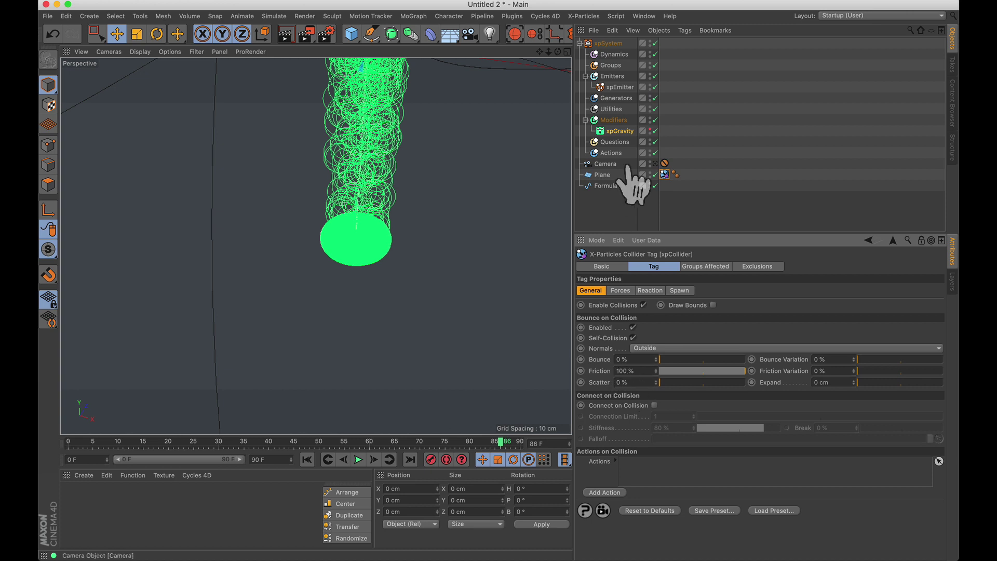
Compare the xpEmitter's extended physical data for friction and bounce with the plane's collider tag settings.
left_click(616, 87)
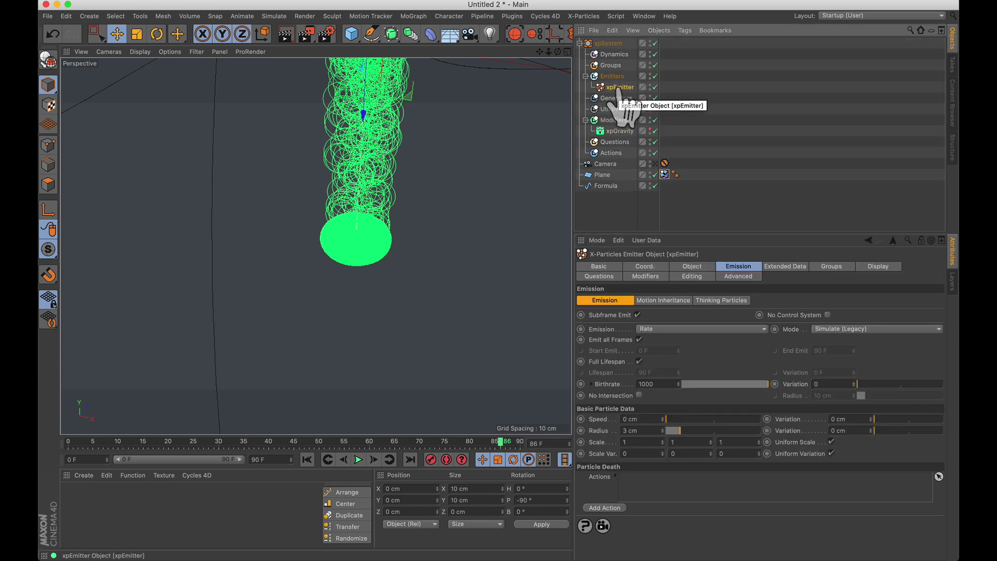
left_click(784, 267)
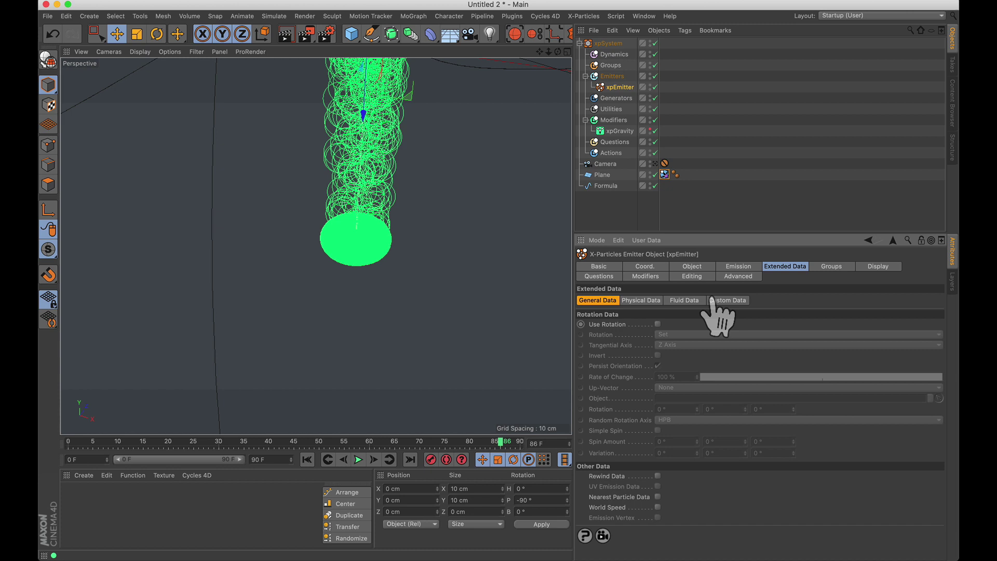
left_click(641, 301)
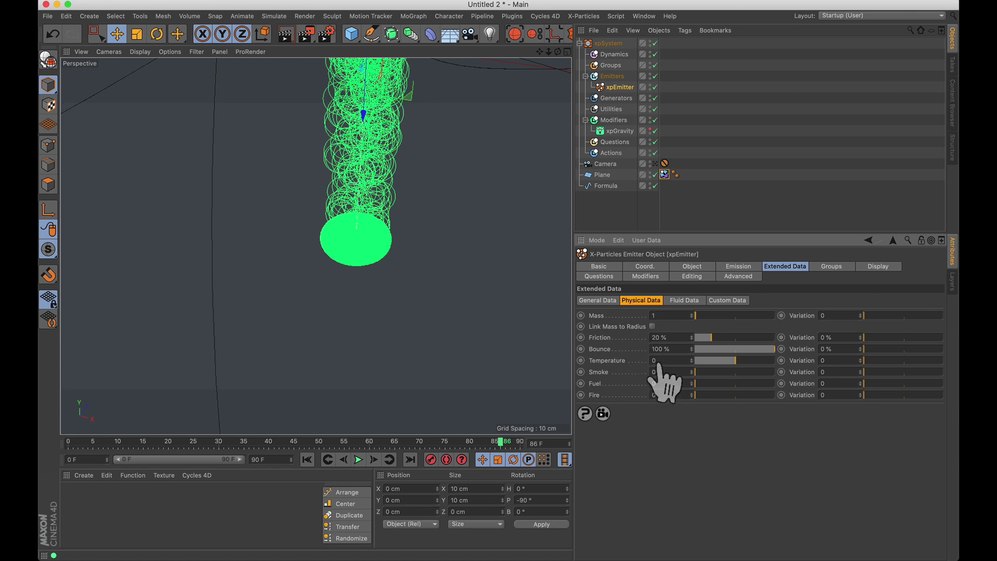
left_click(664, 174)
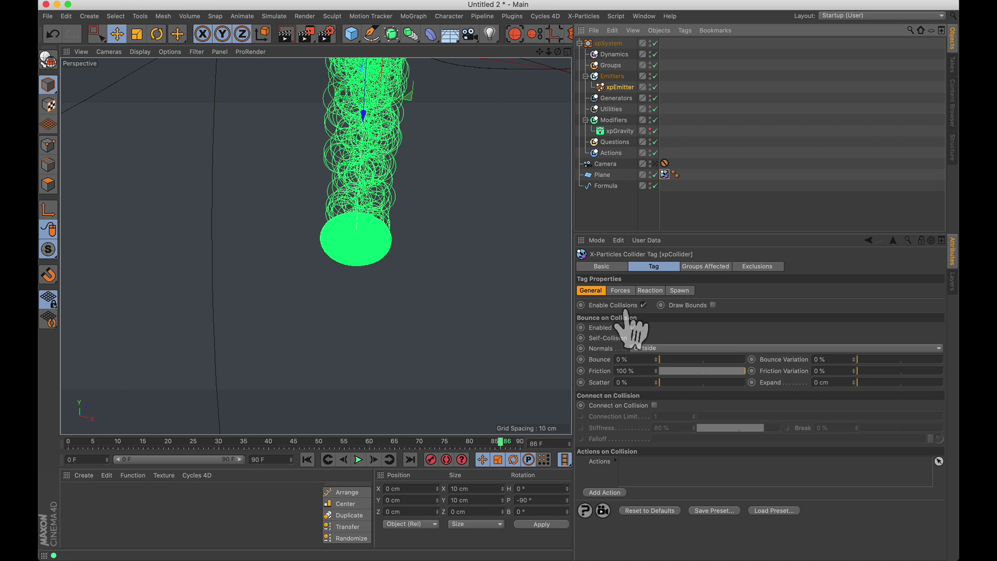
Set the xpEmitter's particle radius to 1 cm with 0.9 cm variation and step through the first frames from frame 0.
left_click(619, 89)
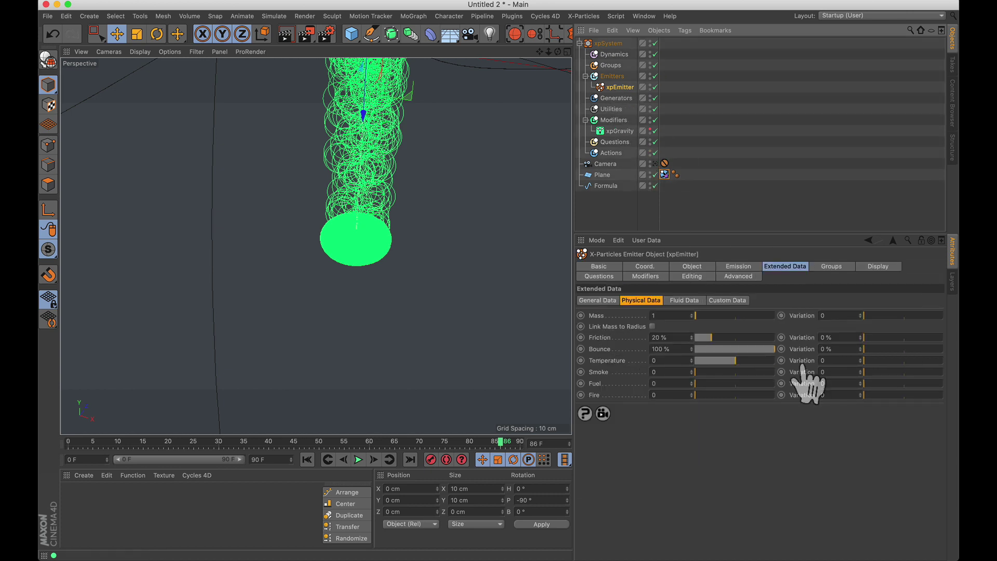
left_click(737, 266)
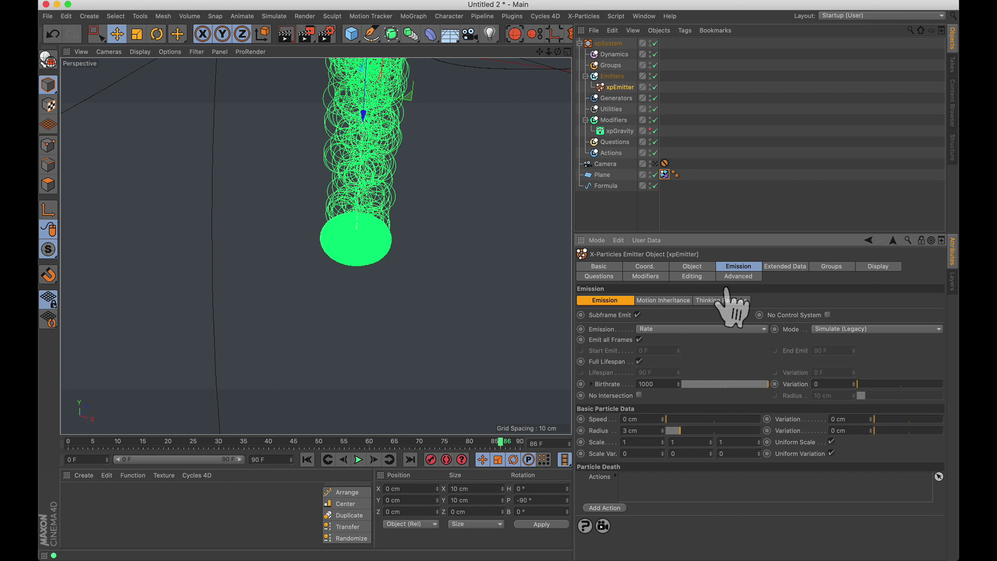
left_click(644, 432)
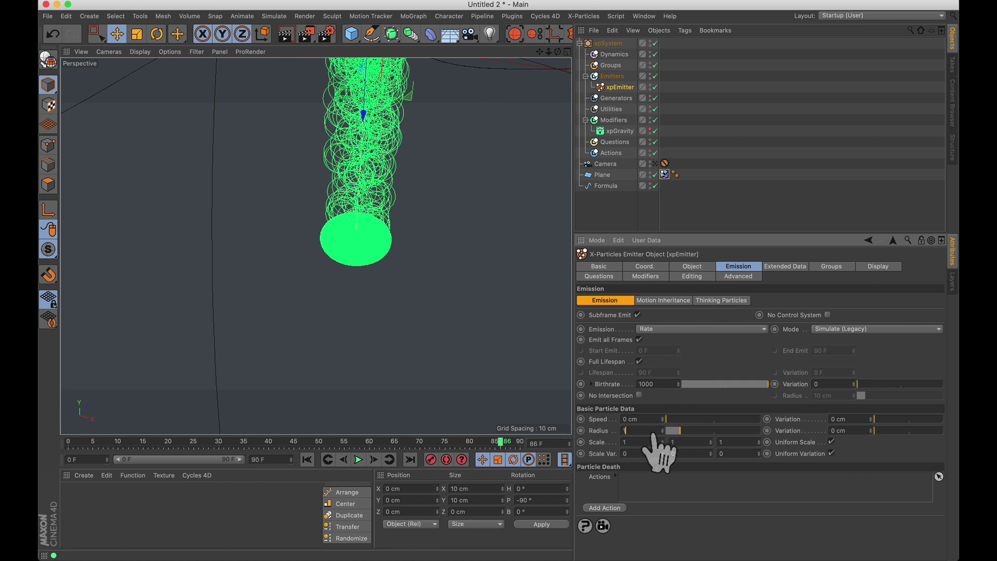
left_click(838, 430)
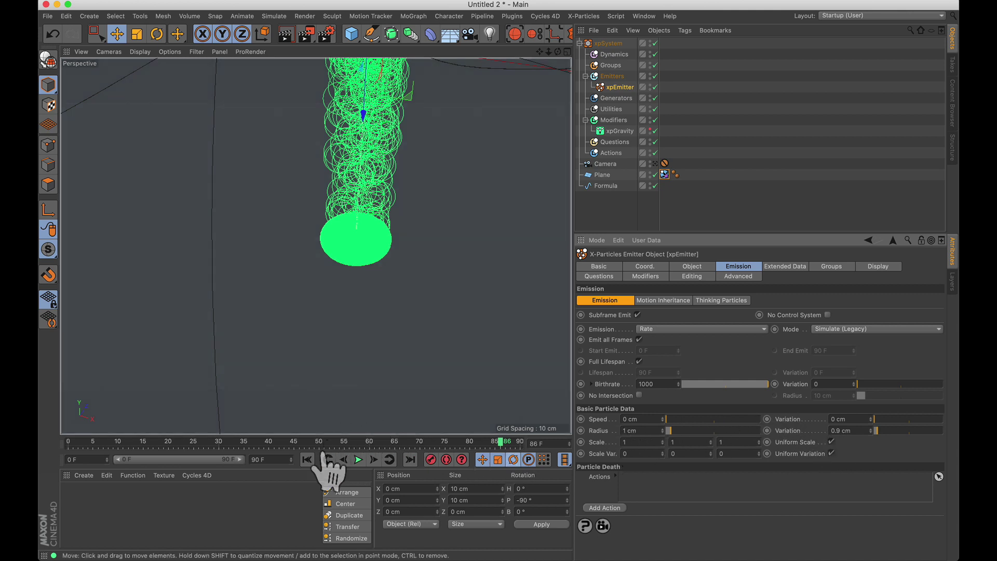
left_click(307, 459)
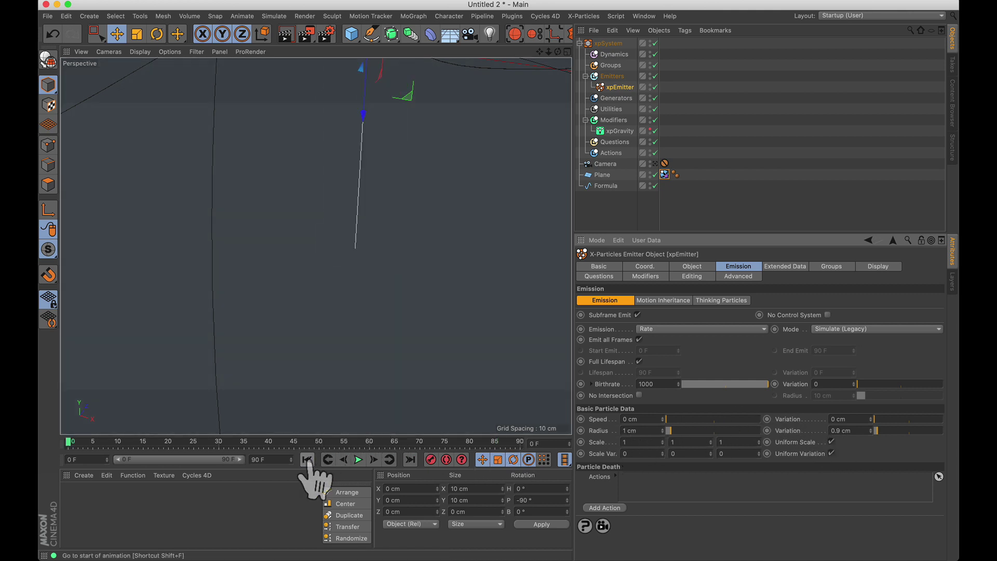
left_click(373, 459)
left_click(374, 459)
left_click(373, 459)
left_click(373, 460)
left_click(373, 460)
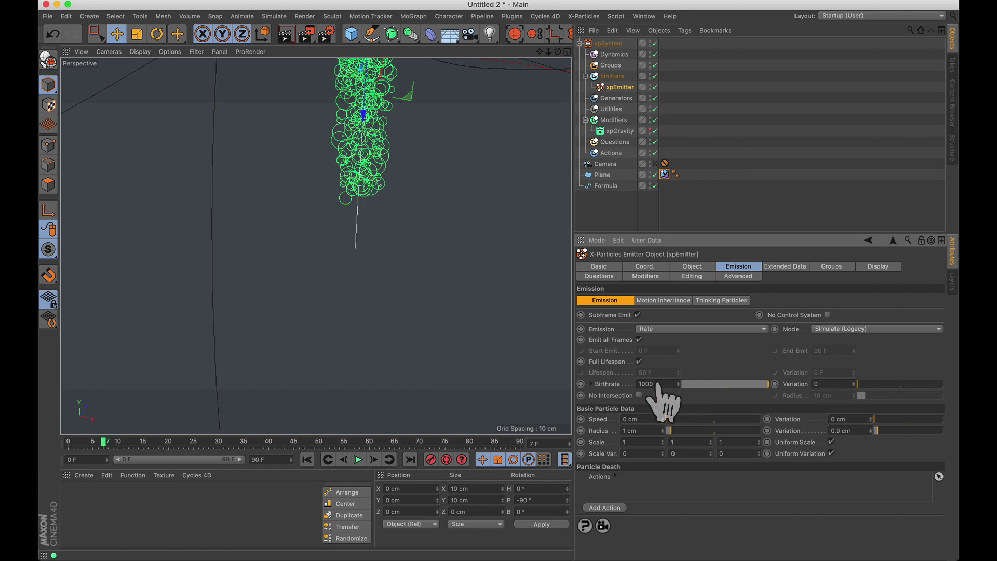
Reduce the emitter's birthrate to 100 and replay the simulation from the start.
left_click_drag(663, 387, 625, 382)
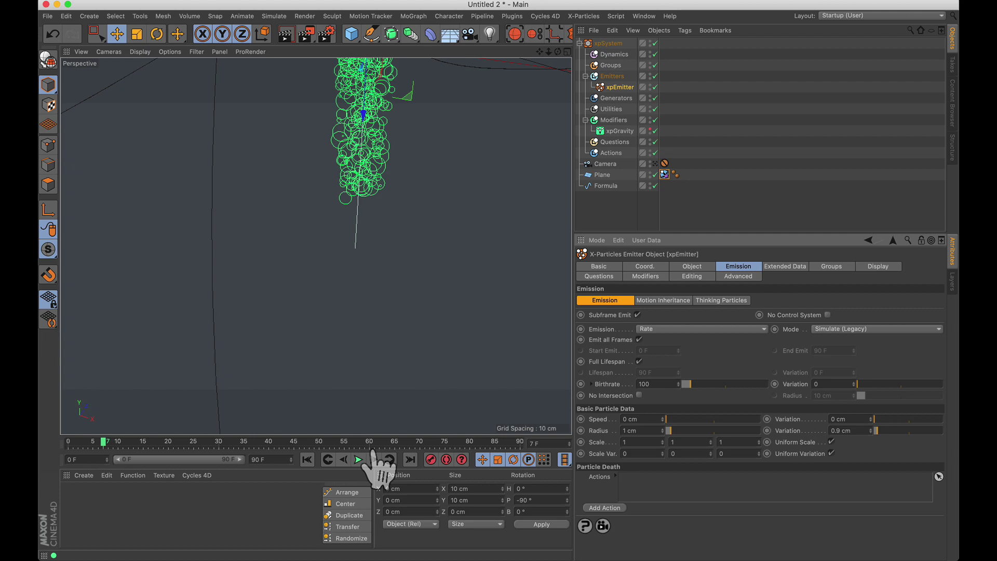
left_click(358, 460)
left_click(359, 460)
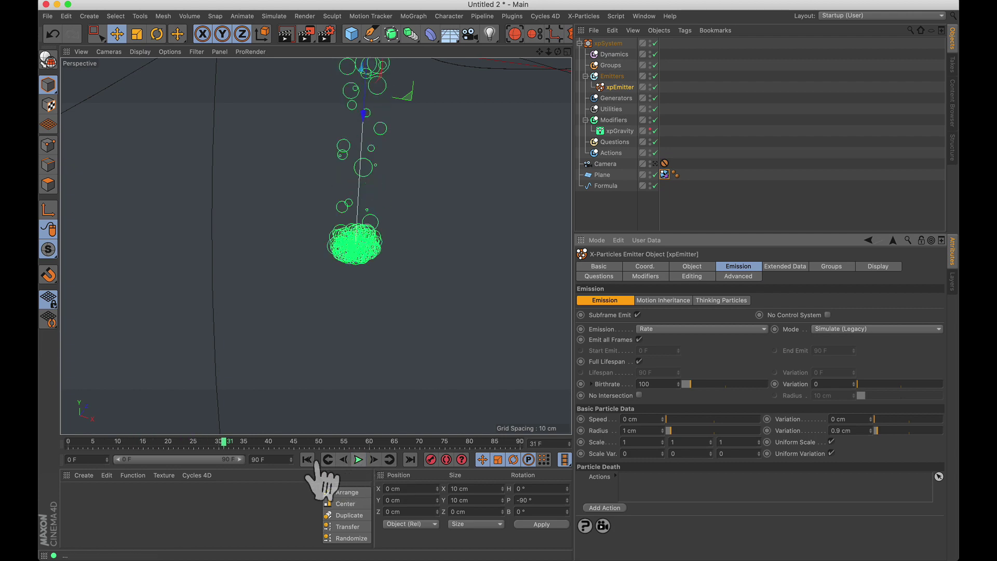
left_click(307, 459)
left_click(358, 460)
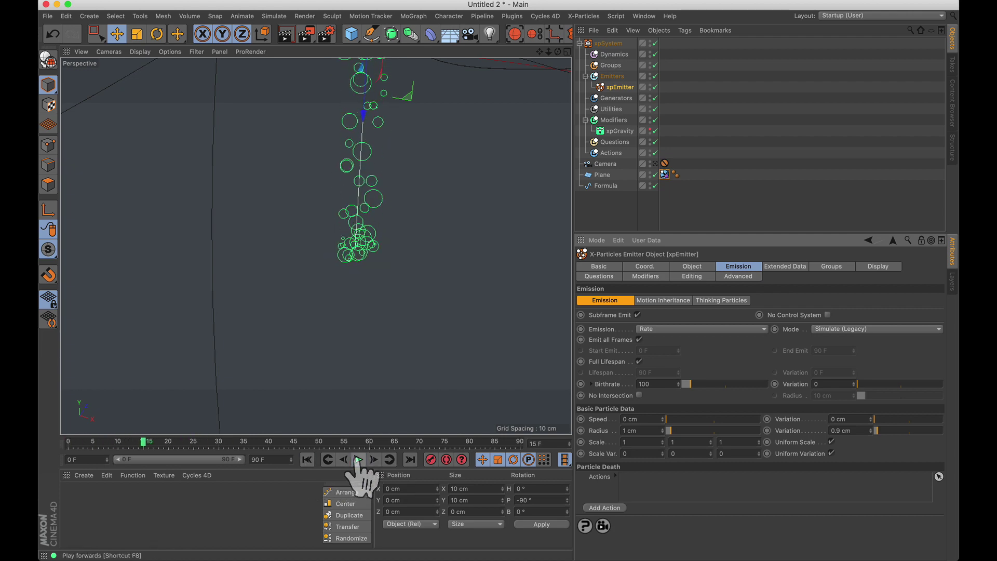
left_click(358, 460)
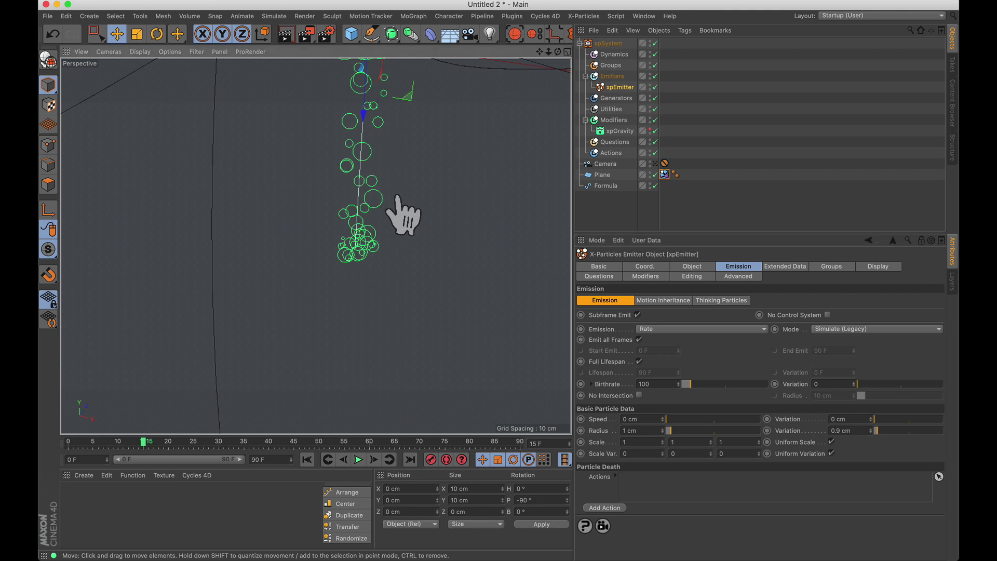
Set the emitter's particle color mode to Gradient (Parameter), driven by Speed with the automatic range enabled.
left_click_drag(398, 198, 384, 196, "alt")
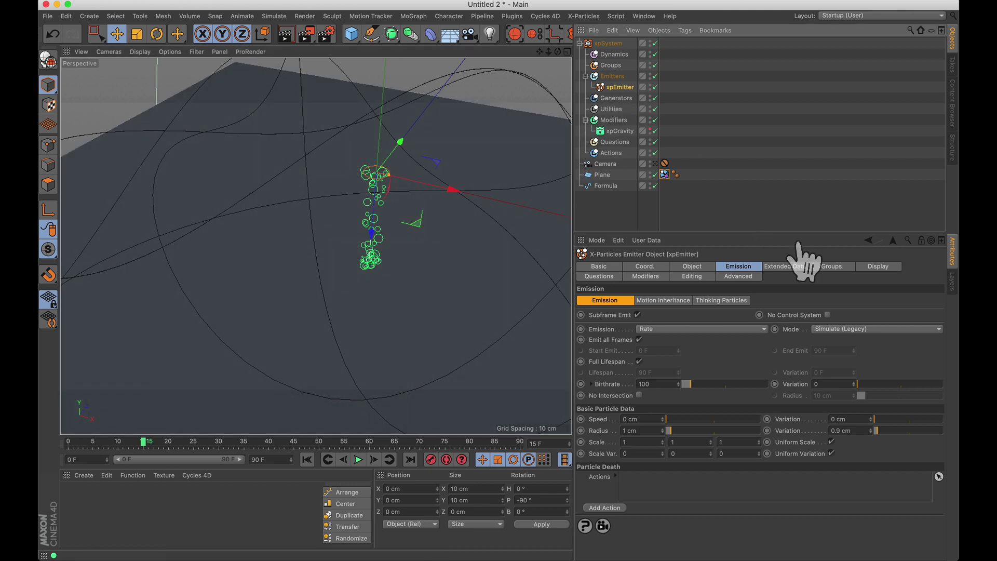
left_click(875, 266)
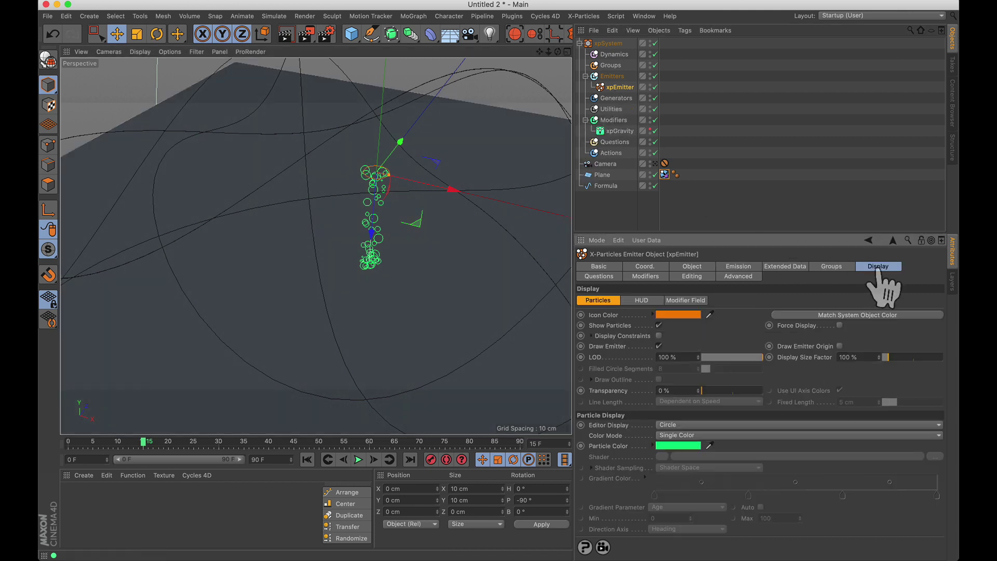
left_click(682, 436)
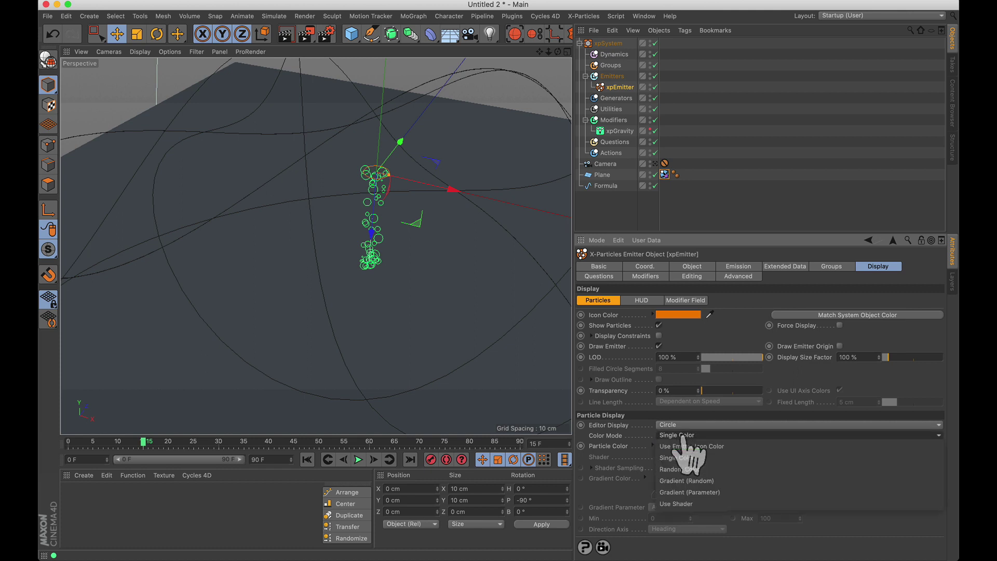
left_click(687, 492)
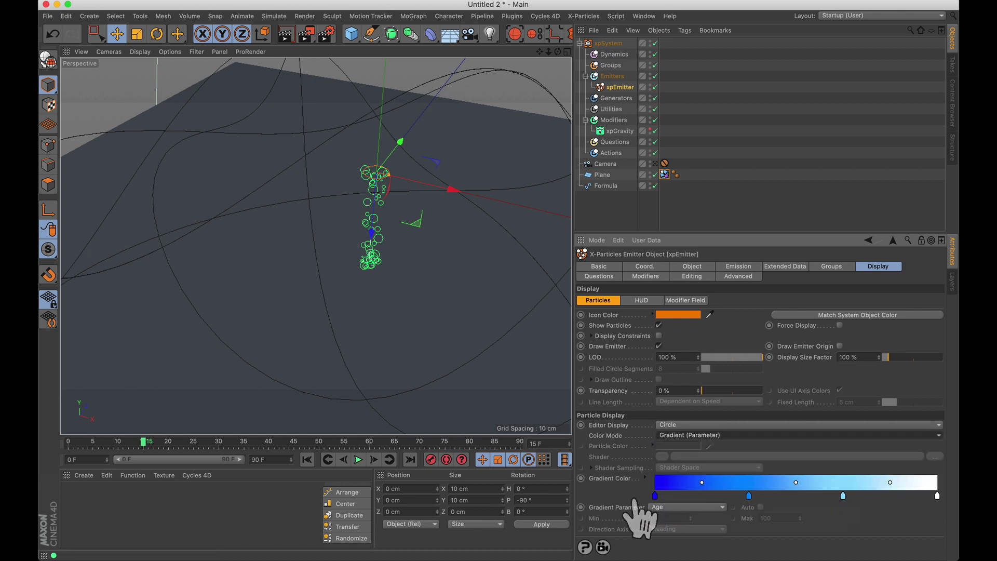
left_click(664, 508)
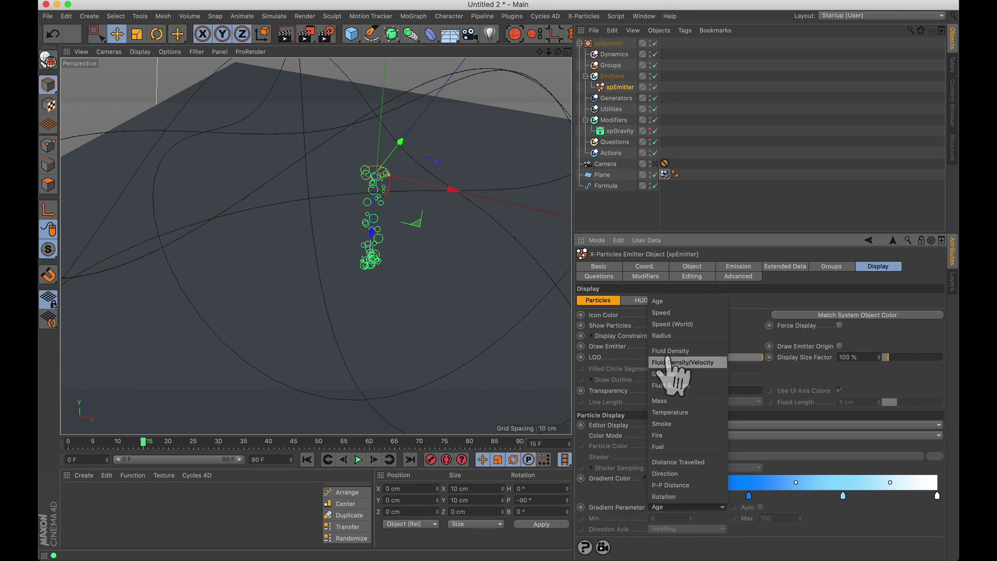
left_click(667, 313)
left_click(761, 507)
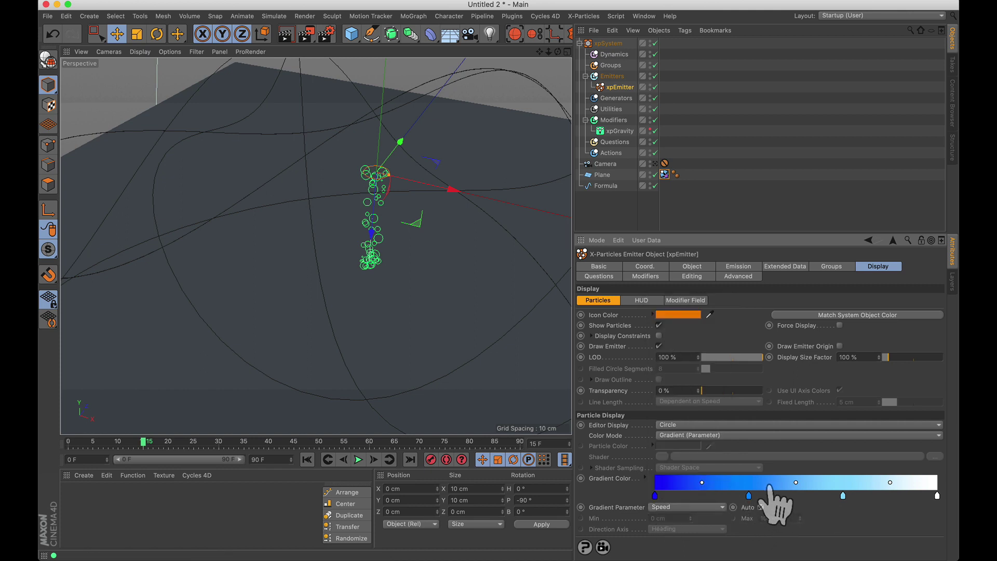
Invert the particle color gradient and play the simulation to check the speed-based colors.
right_click(768, 485)
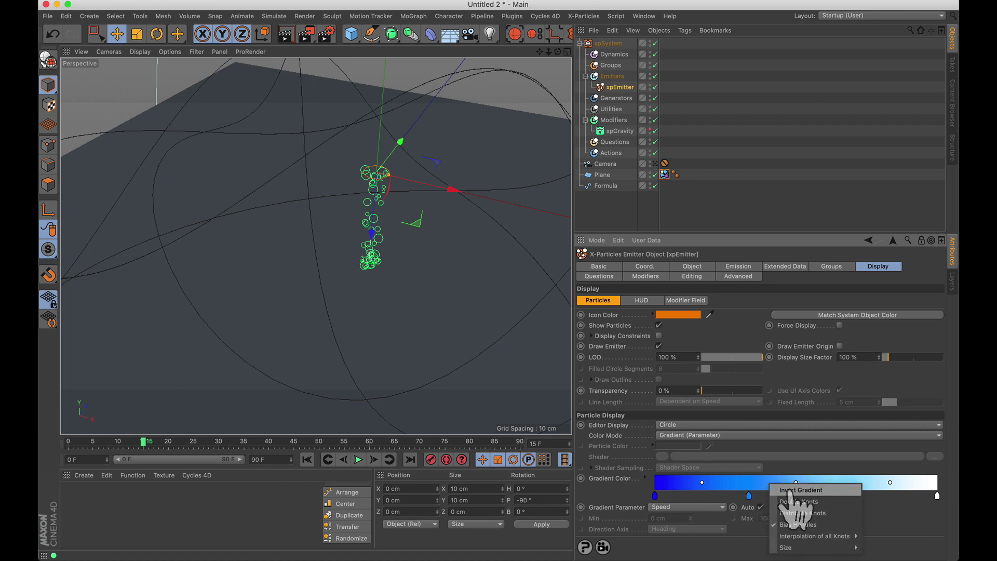
left_click(791, 490)
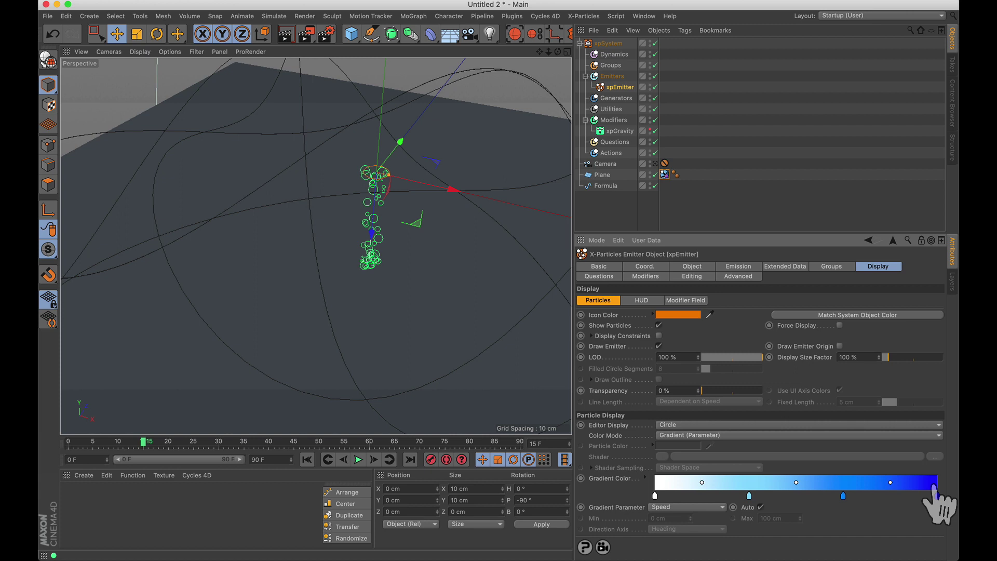
left_click(358, 459)
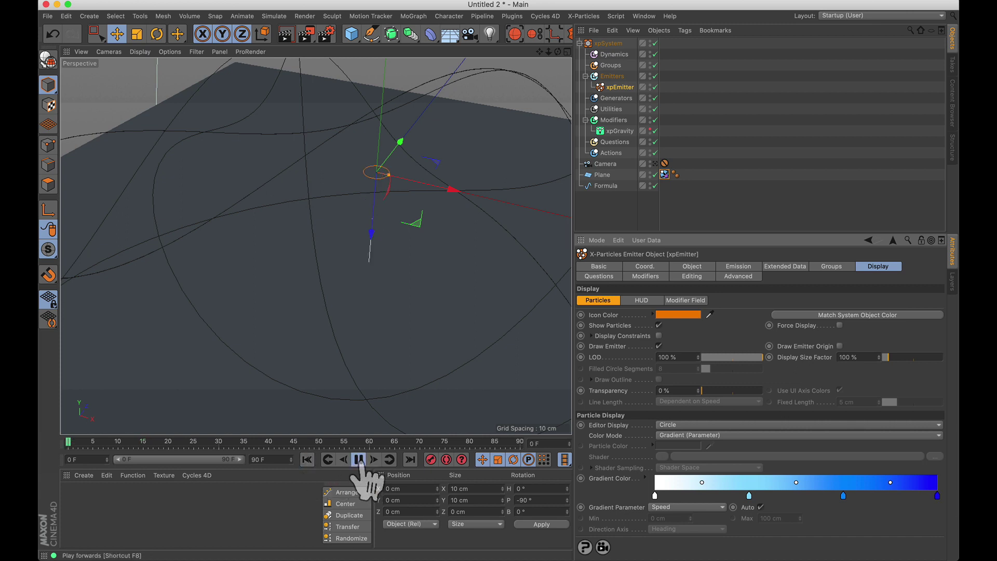
left_click(358, 459)
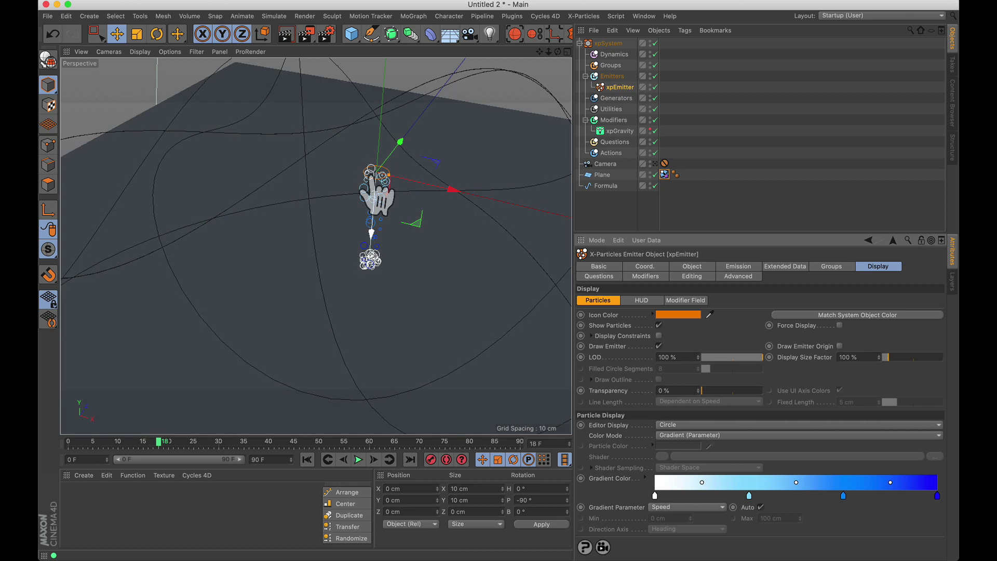
left_click_drag(371, 176, 370, 220)
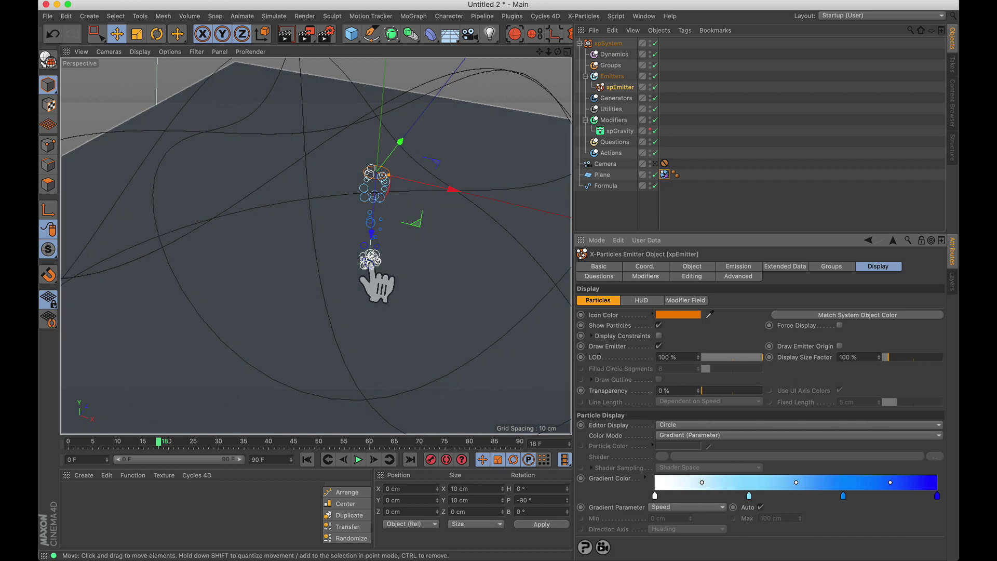
left_click(359, 460)
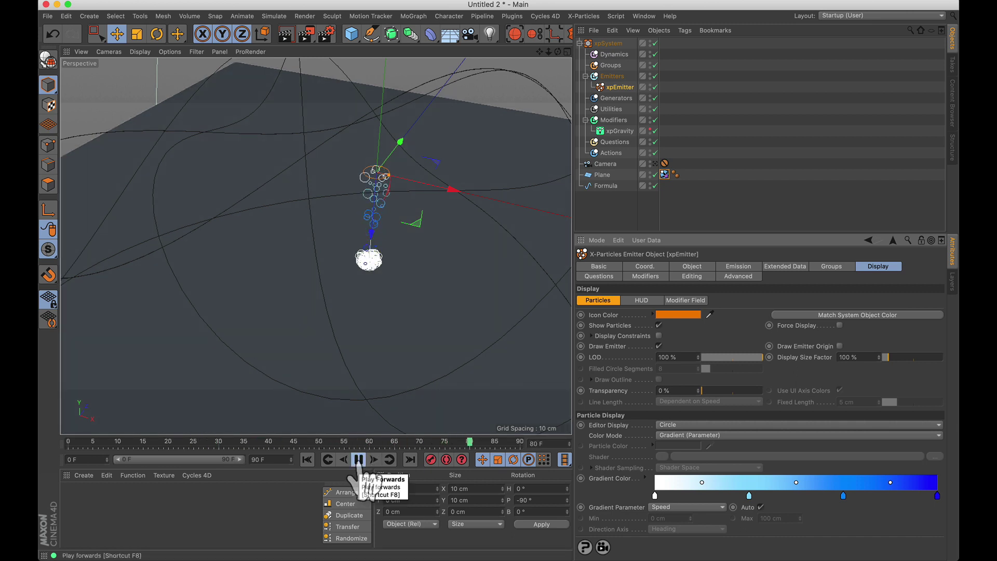
left_click(359, 463)
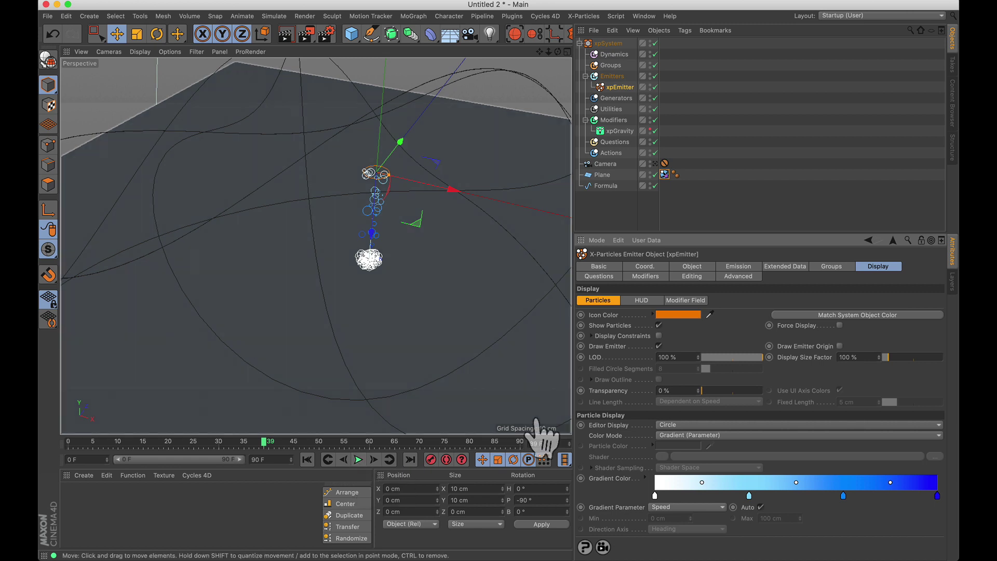
Set the xpGravity modifier's gravity strength to 100 cm.
left_click(619, 132)
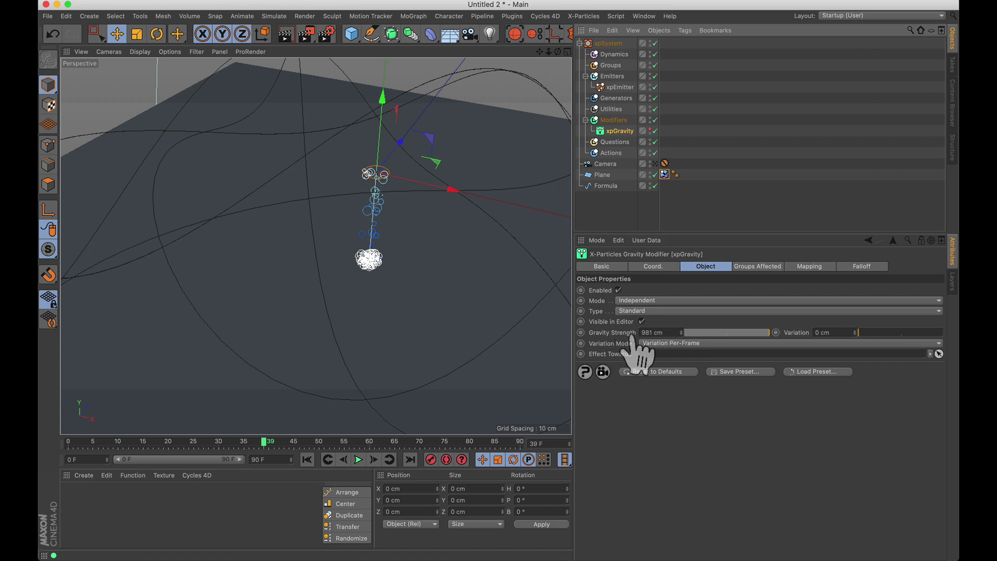
left_click(662, 332)
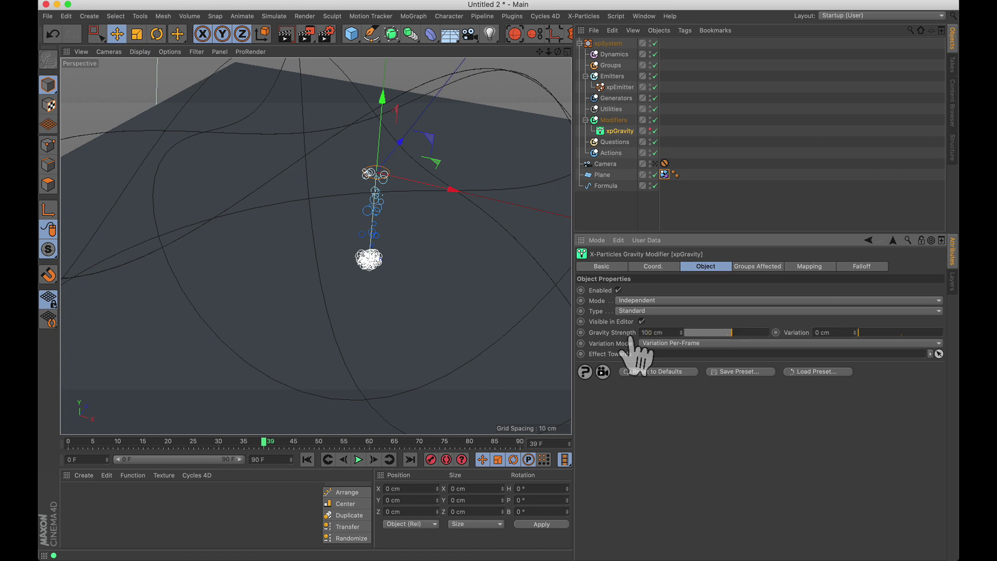
Replay the particle simulation from the start to check how the particles fall onto the plane.
left_click(307, 460)
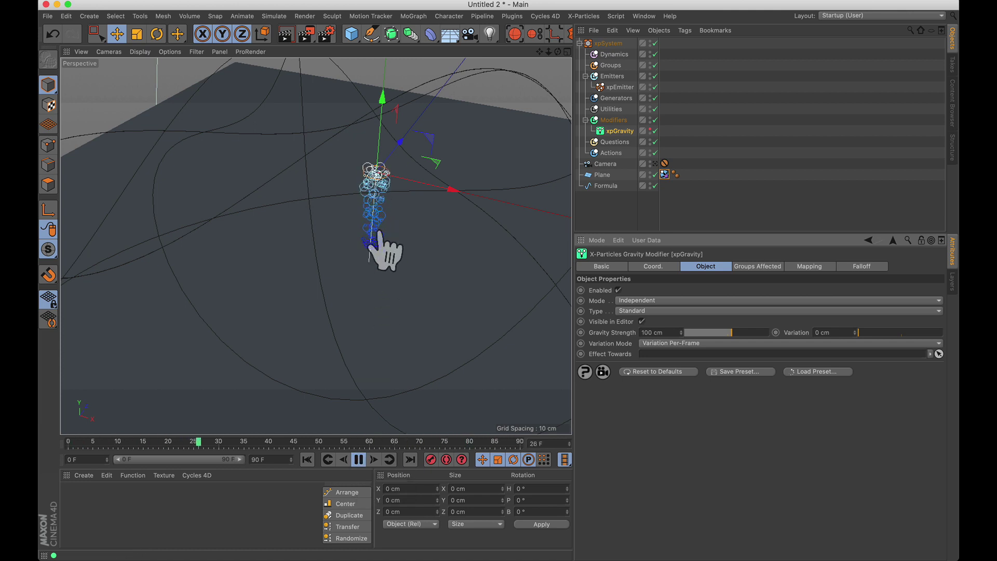
left_click(358, 460)
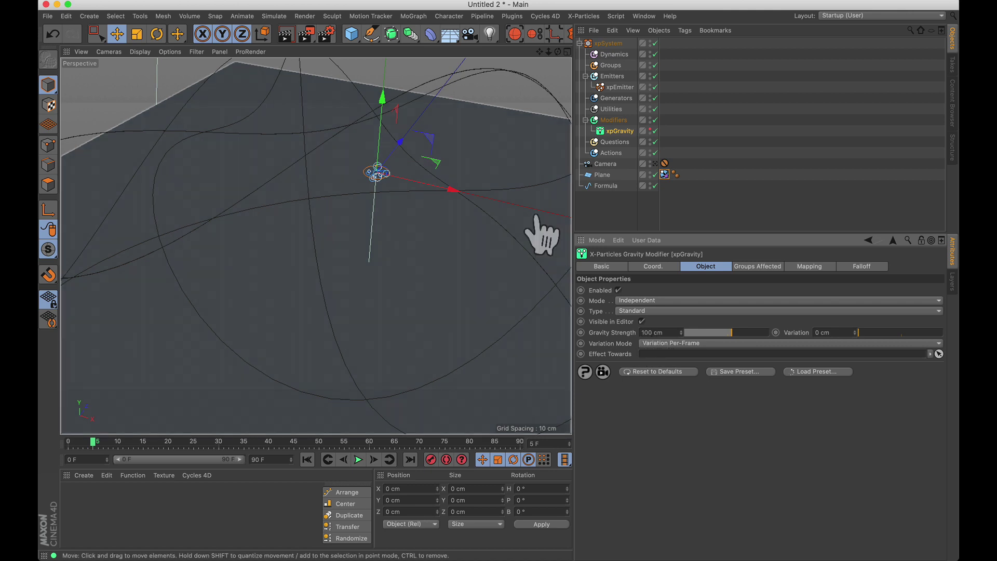
scroll(428, 232, "down", 10)
mouse_move(423, 211)
left_mouse_down("alt")
mouse_move(285, 196)
mouse_move(427, 195)
left_mouse_up("alt")
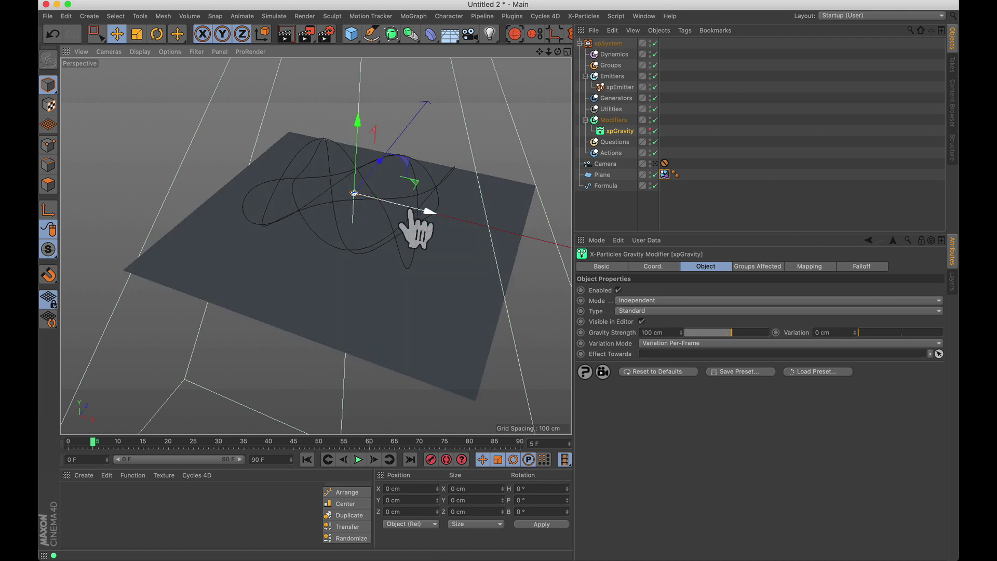
Add an Align to Spline tag to xpEmitter and assign the Formula spline as its Spline Path.
right_click(614, 89)
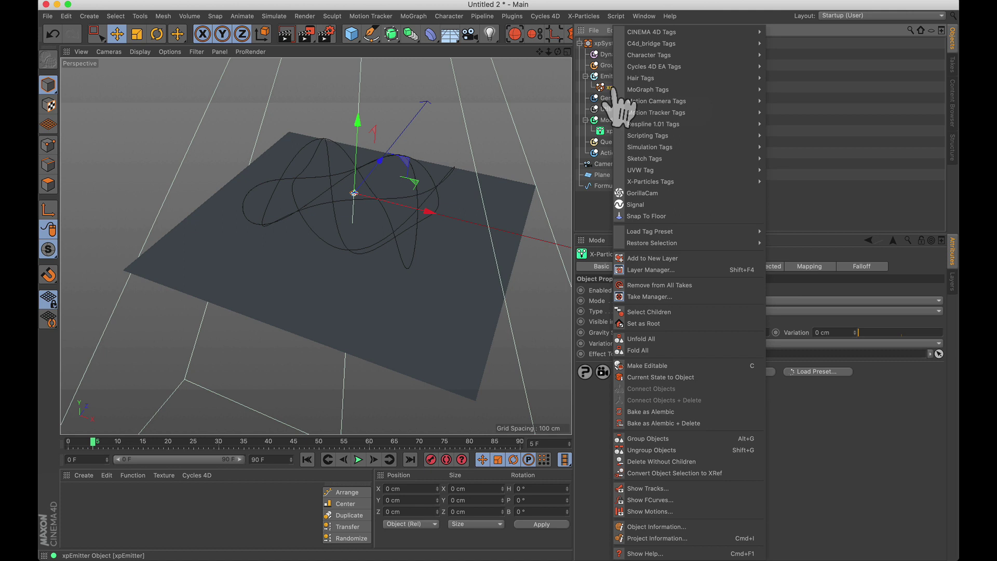
mouse_move(690, 32)
left_click(784, 40)
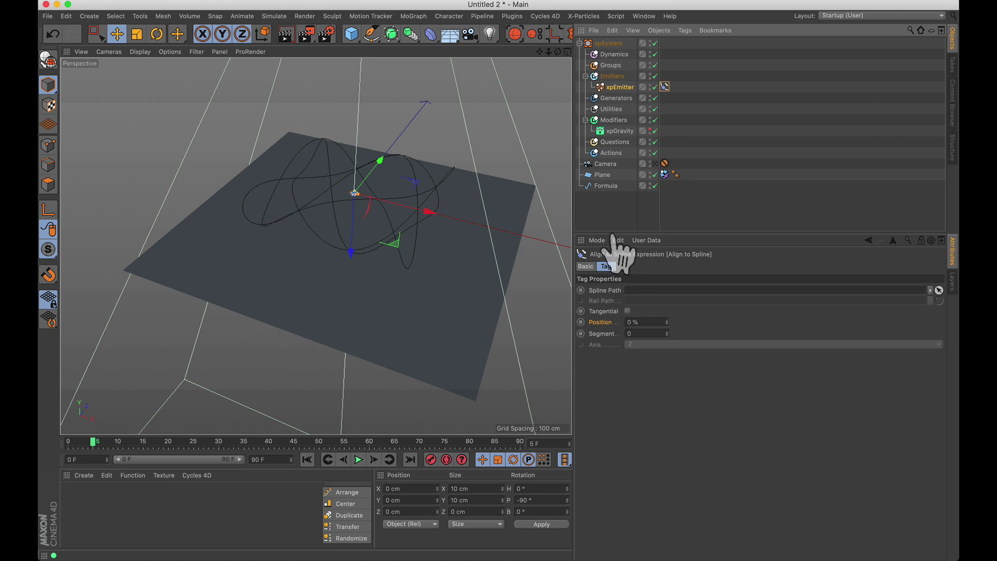
left_click_drag(604, 185, 649, 290)
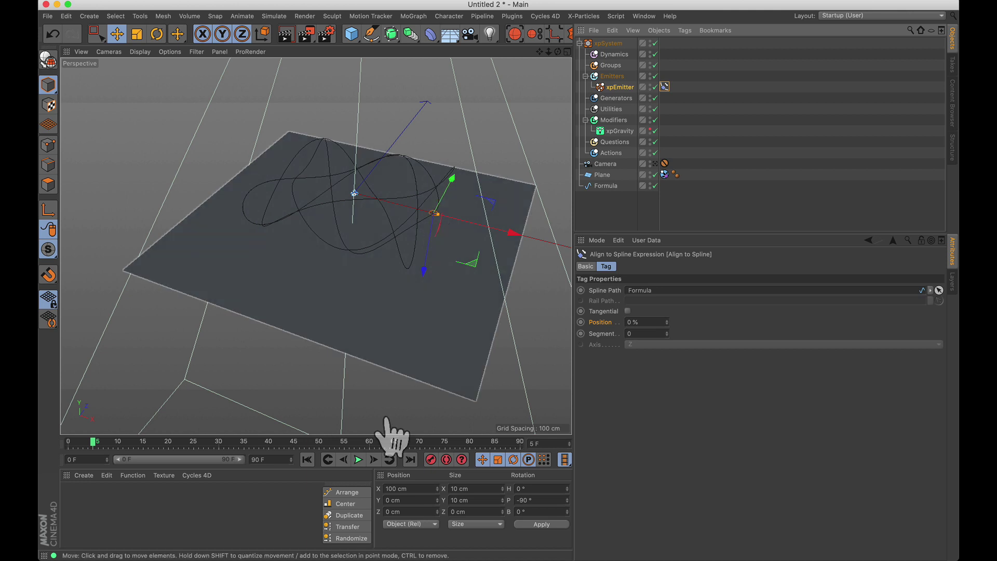
Play the simulation from the start to check the emission from the spline's starting point.
left_click(307, 460)
left_click(358, 459)
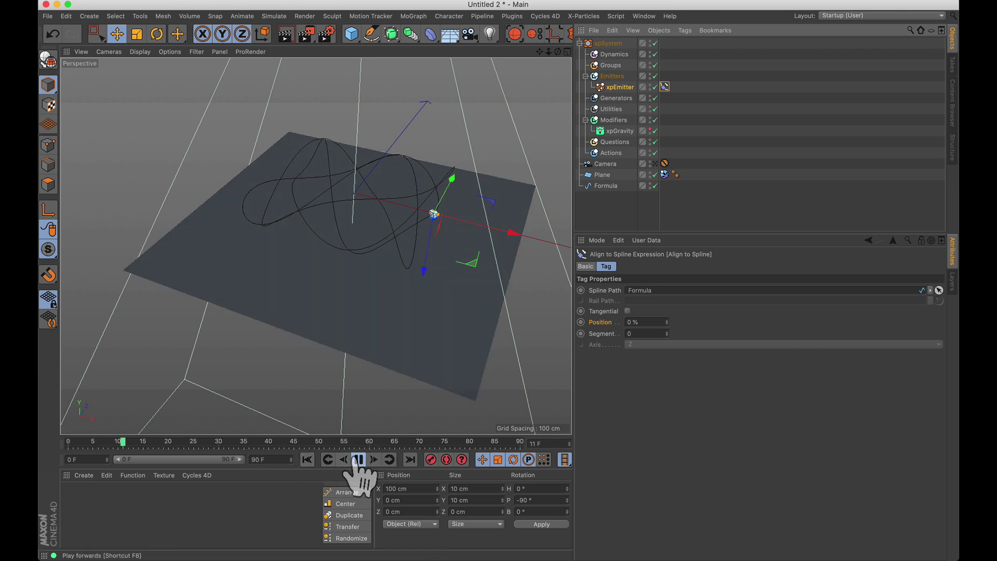
left_click(358, 460)
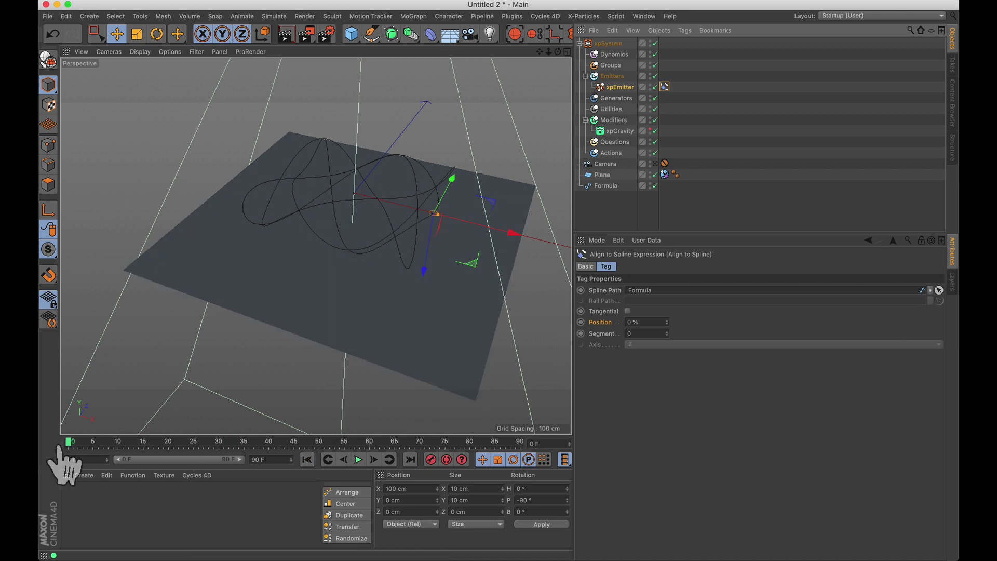
Keyframe the Align to Spline tag's Position at 0 % on frame 0.
left_click(645, 322)
double_click(646, 322)
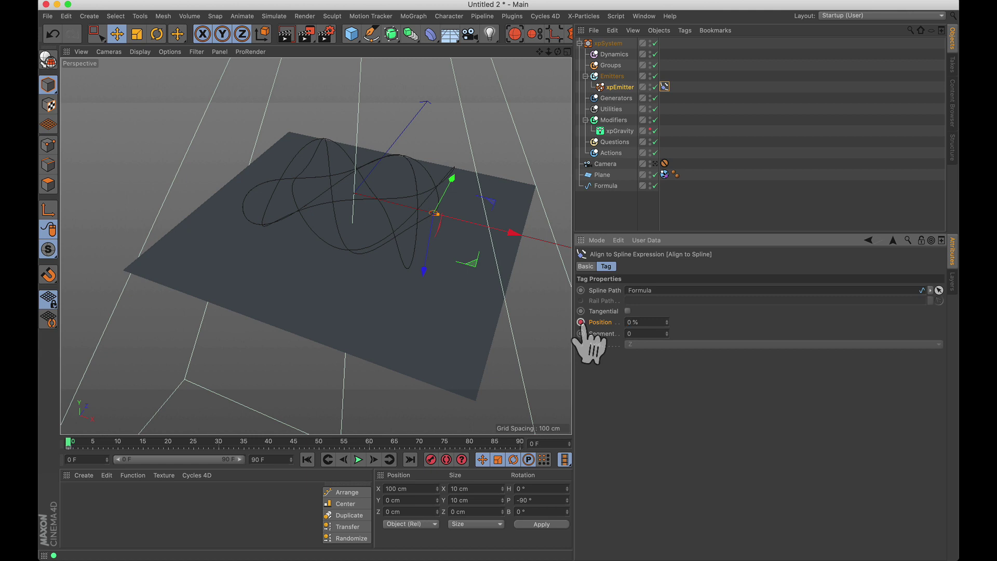
Extend the animation and its preview range to 480 frames and keyframe the tag's Position at 100 % on frame 480.
double_click(270, 460)
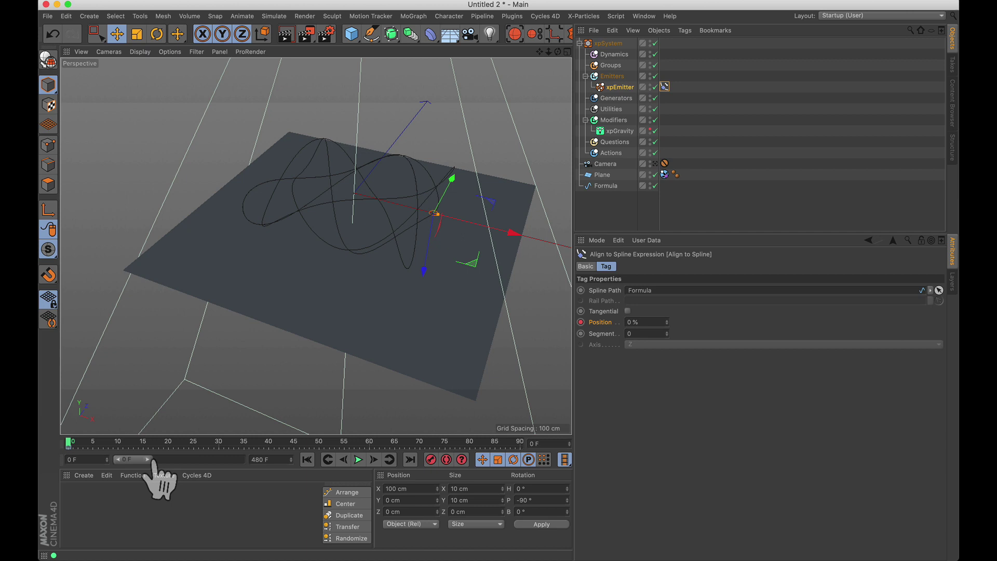
key("Return")
left_click_drag(415, 445, 520, 450)
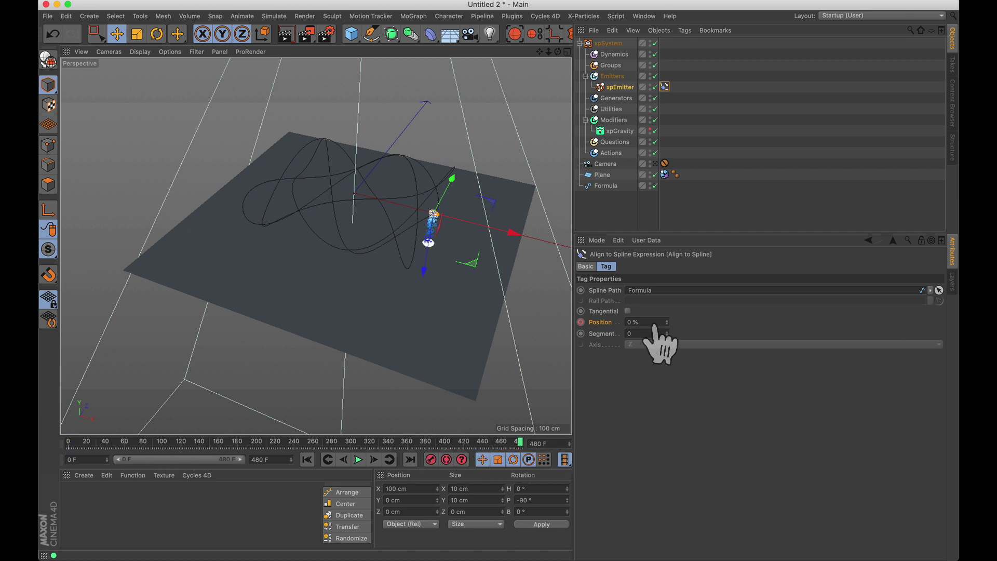
double_click(631, 322)
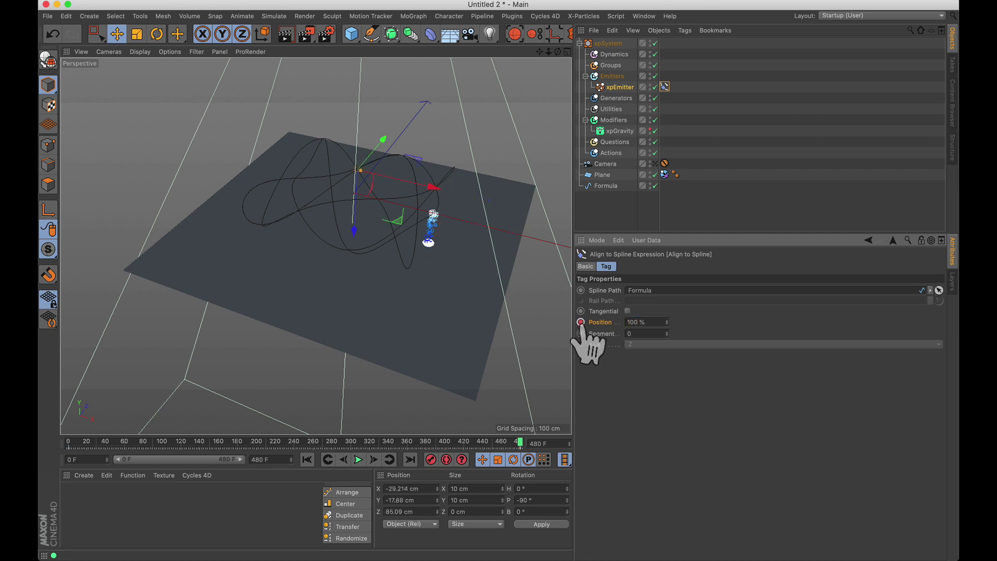
Play the animation through to frame 480 to review the particle trail dropped along the spline.
left_click(307, 459)
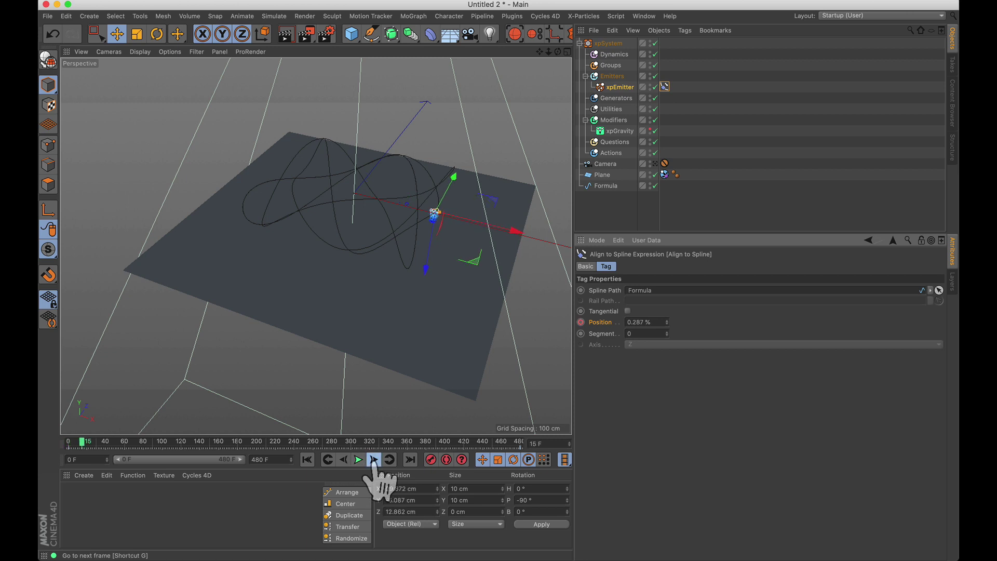
left_click(358, 460)
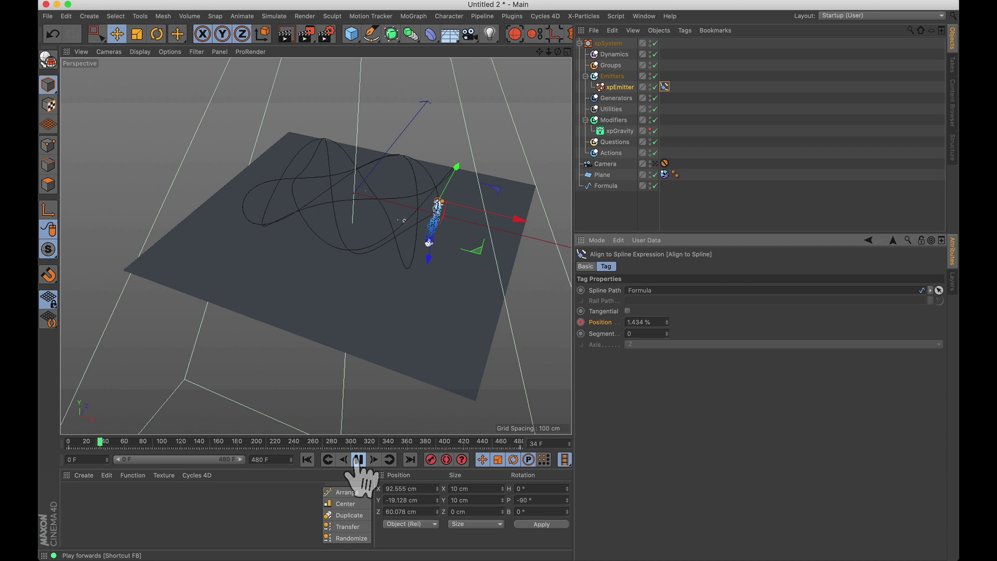
left_click(357, 460)
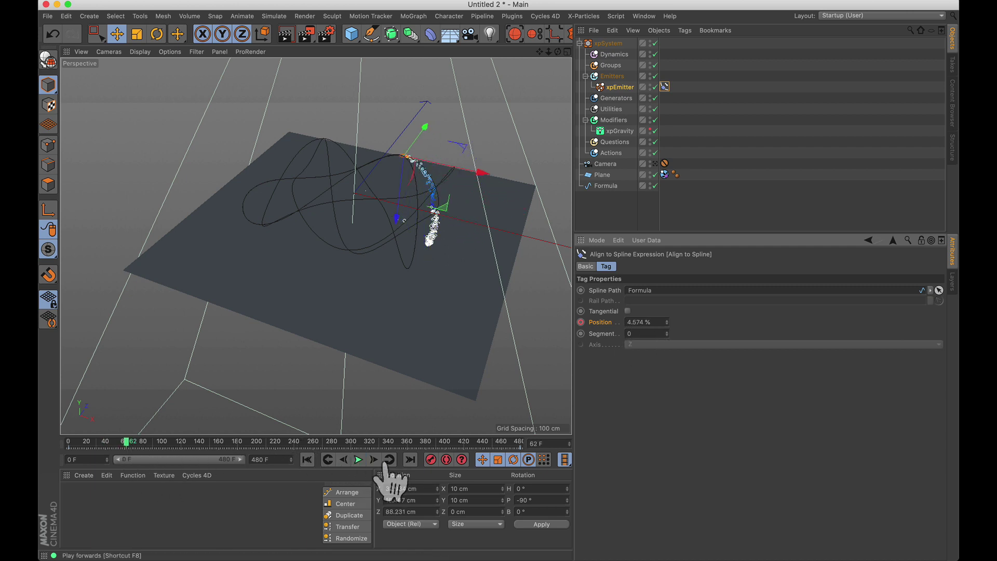
left_click(357, 460)
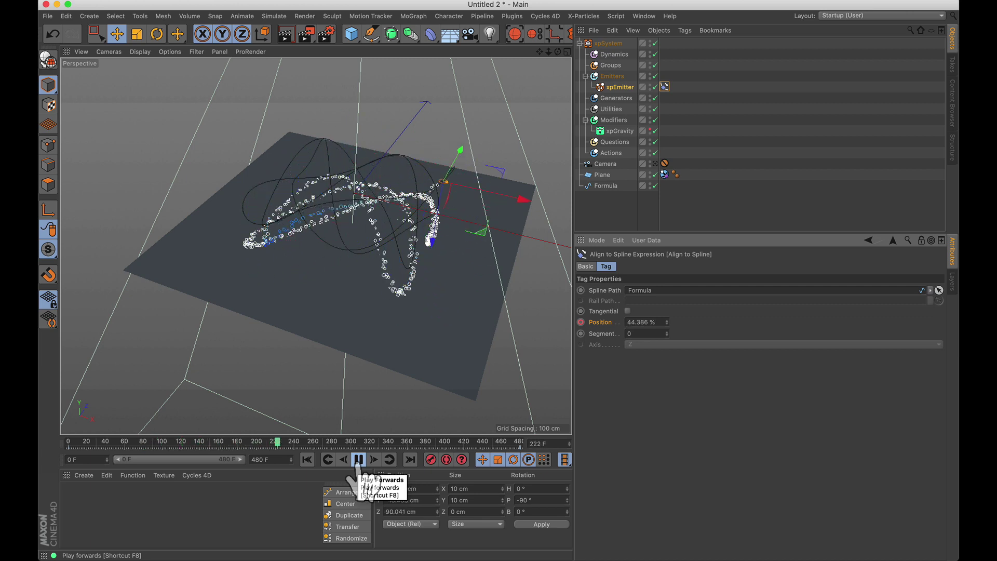
left_click(358, 459)
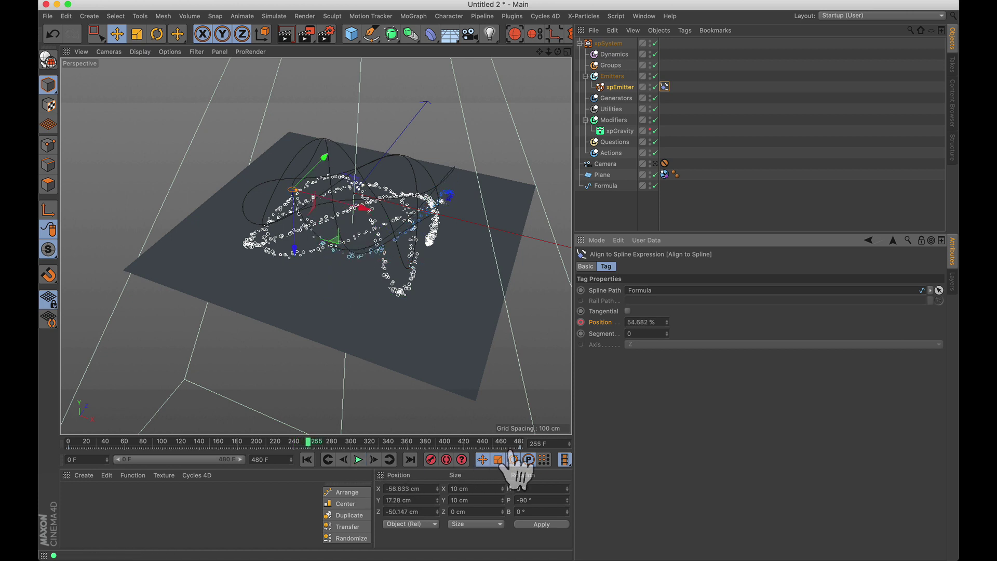
left_click_drag(327, 445, 526, 446)
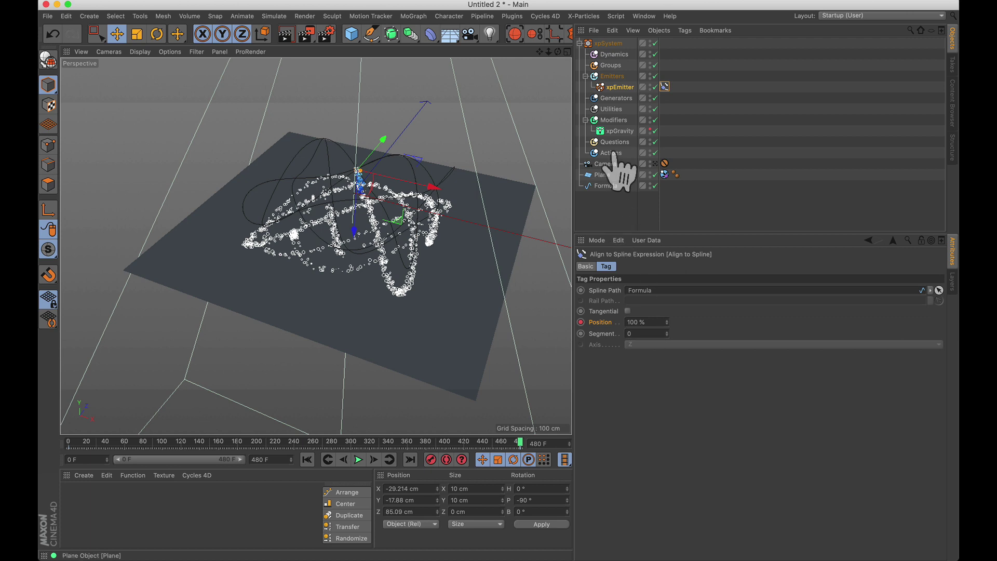
Show the F-curve of the Align to Spline tag's Position and make its interpolation linear.
left_click(607, 186)
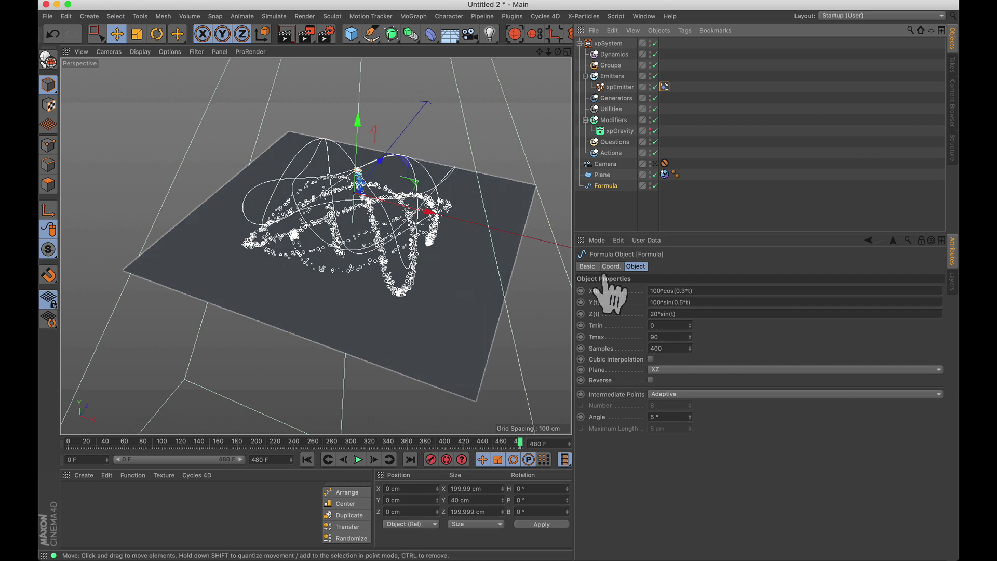
left_click(664, 87)
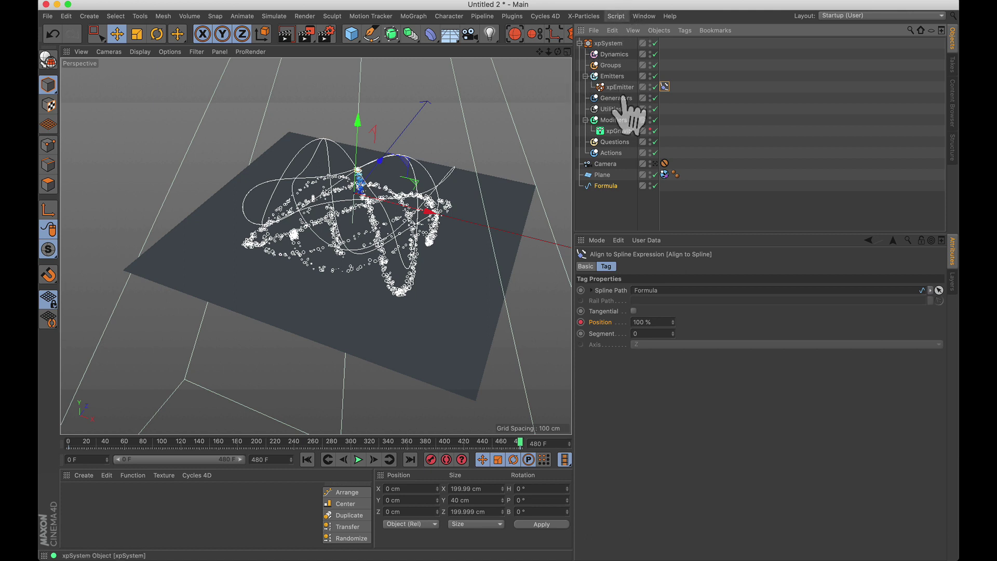
right_click(597, 322)
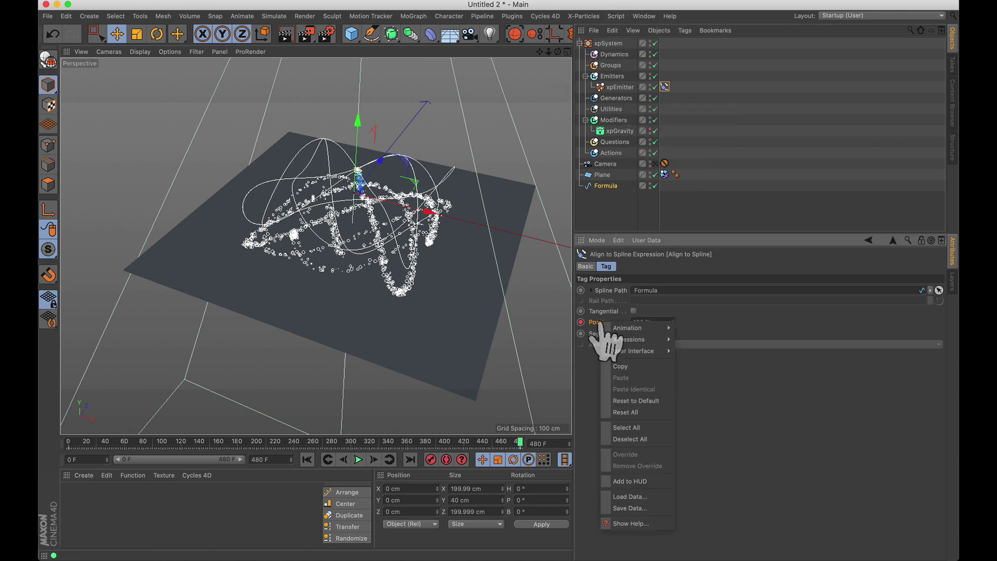
mouse_move(643, 329)
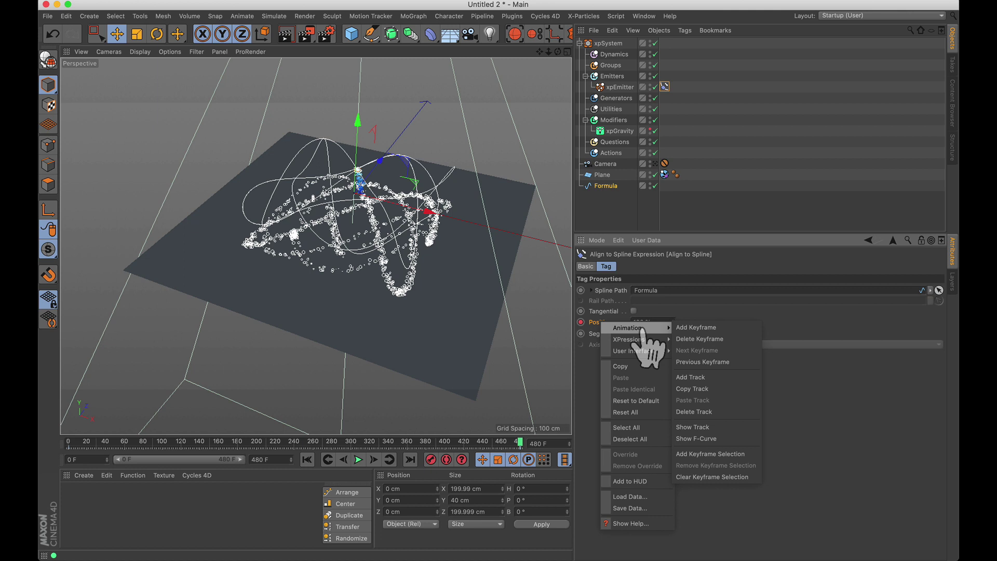
left_click(698, 439)
left_click_drag(439, 97, 434, 76)
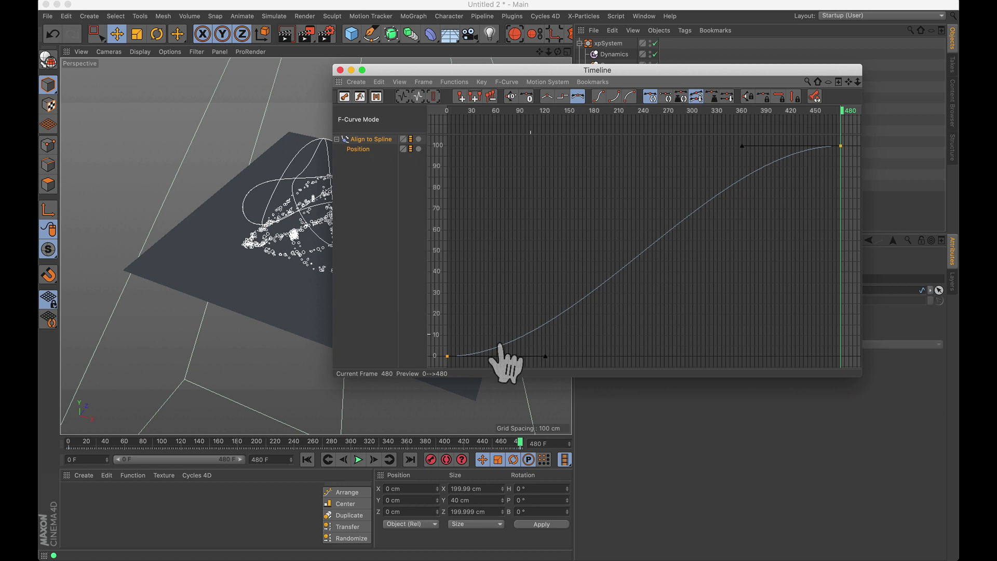
left_click(547, 97)
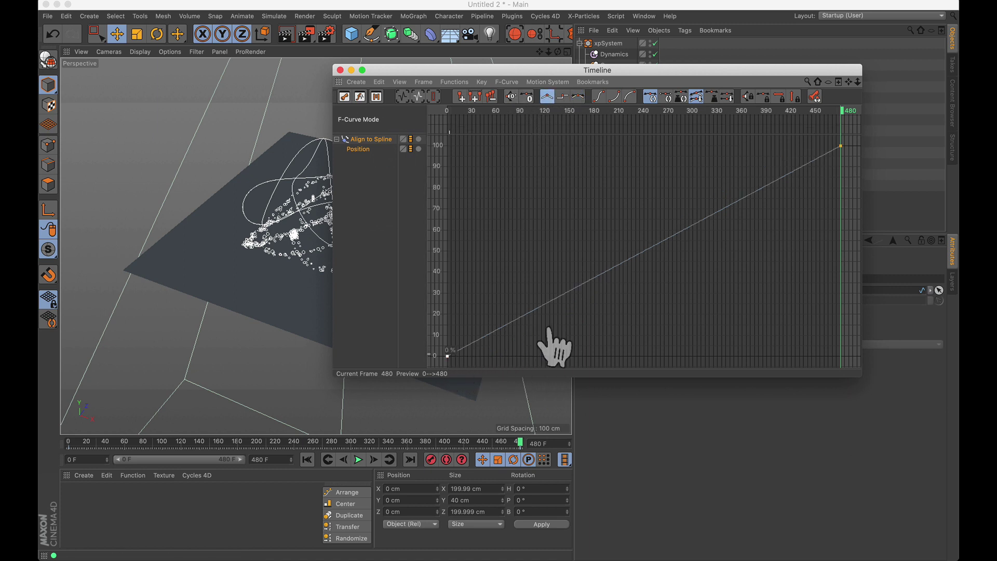
left_click(340, 70)
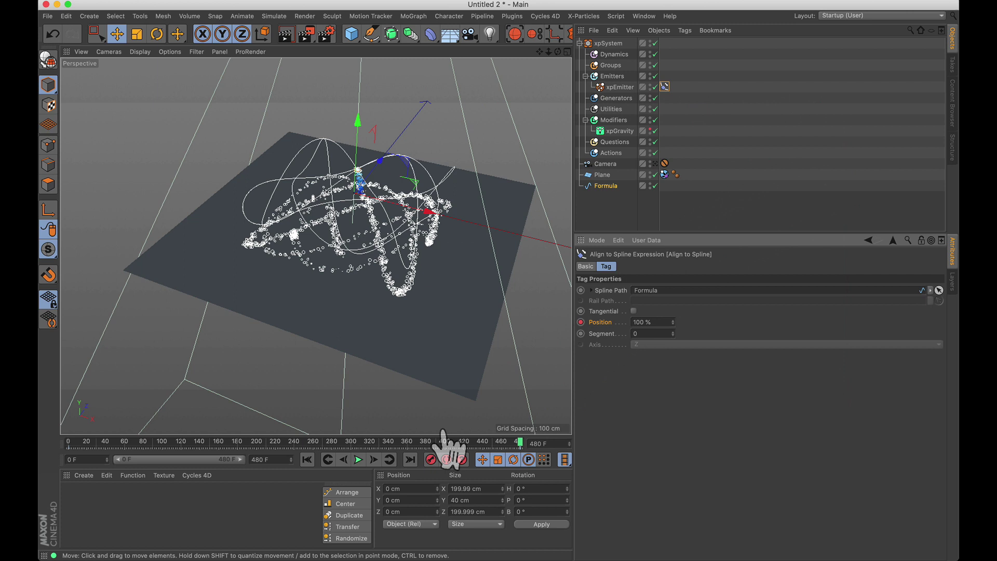
Play the animation to check the emitter's constant speed along the spline.
left_click(357, 460)
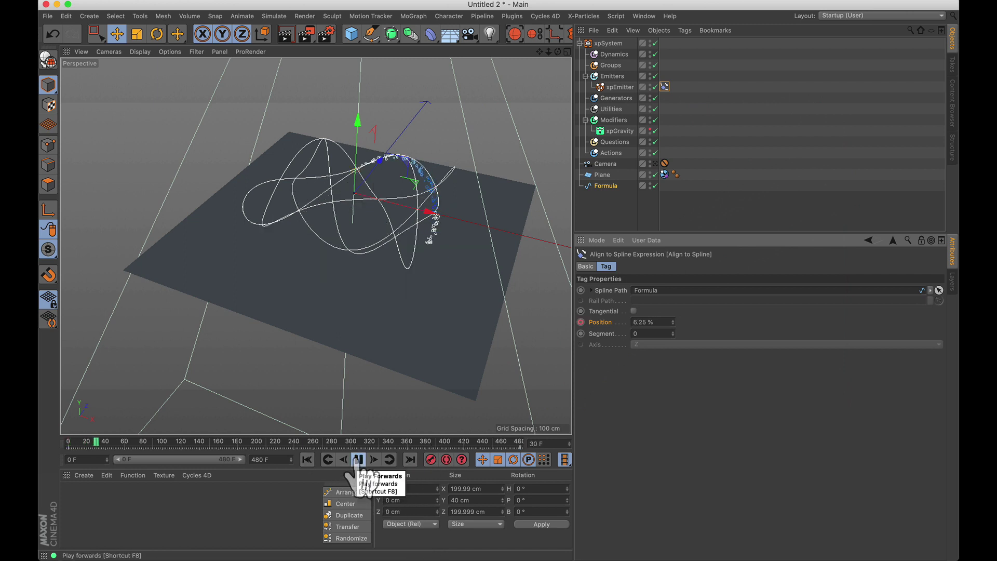
left_click(358, 460)
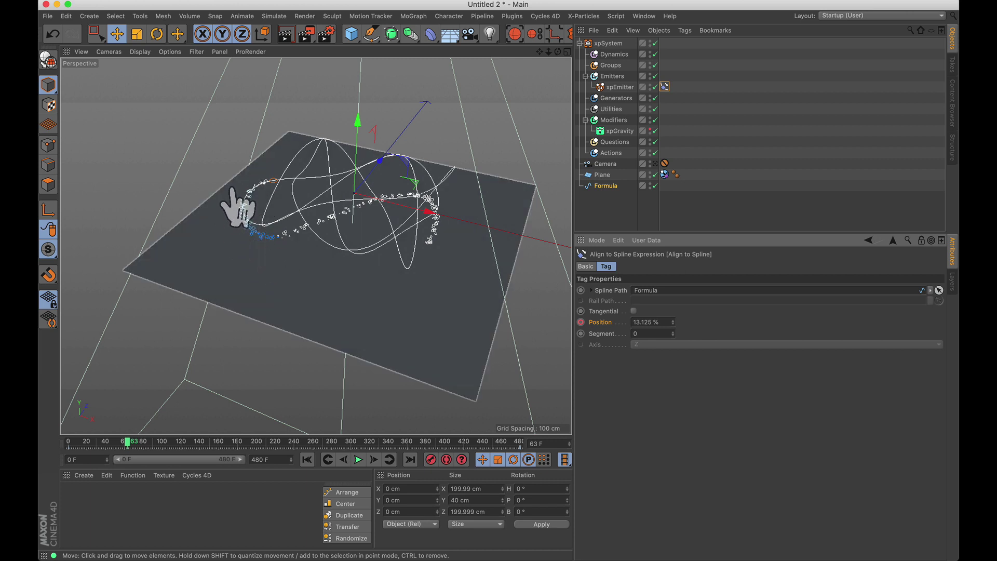
Set the xpGravity modifier's strength Variation to 50 cm and replay the simulation from the start.
left_click(620, 131)
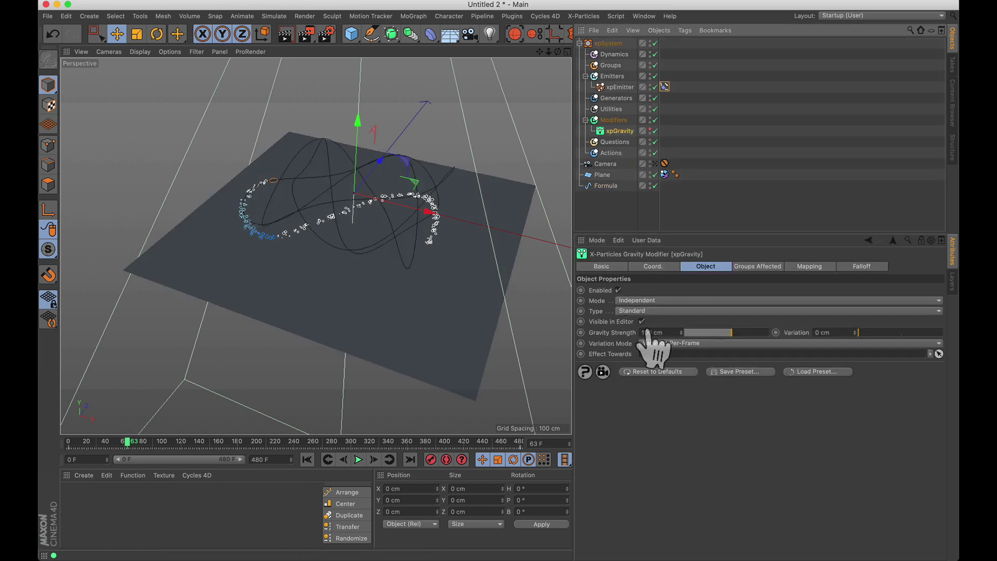
left_click(818, 332)
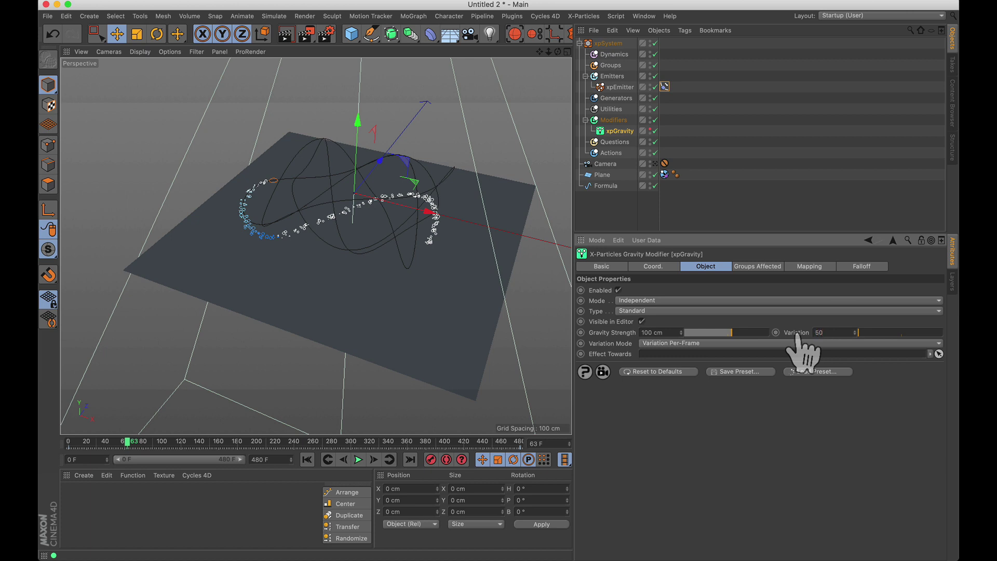
left_click(307, 461)
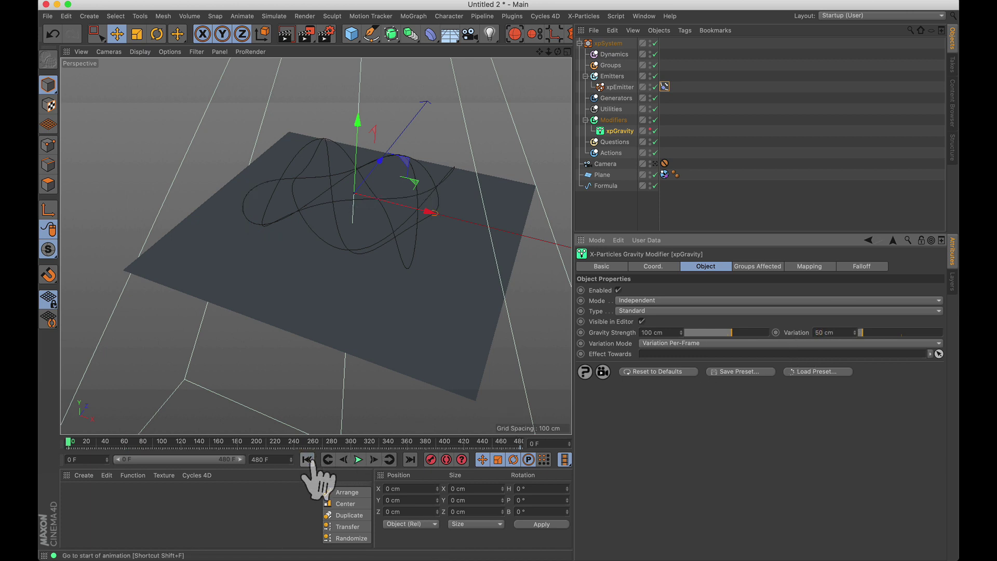
left_click(359, 460)
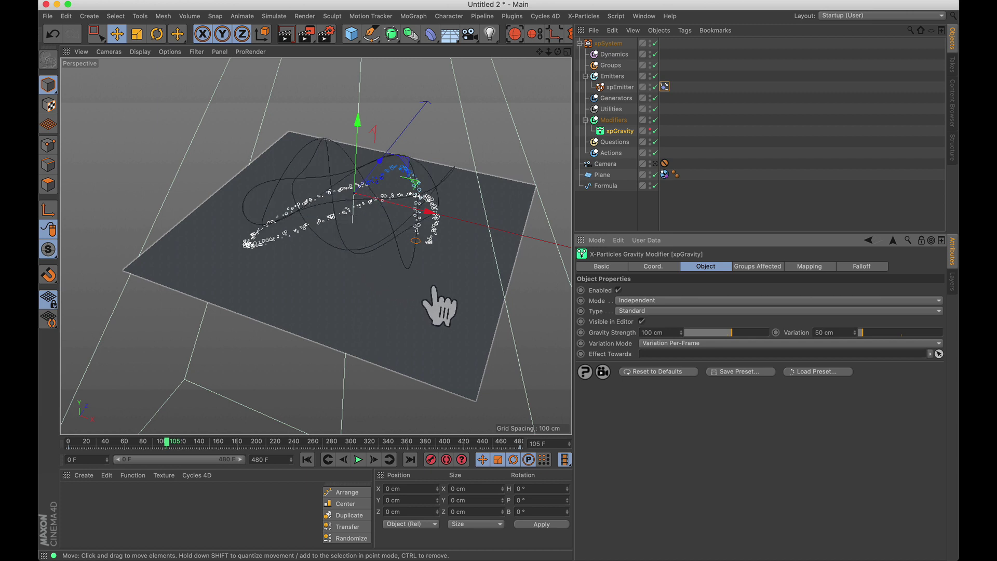
Reset the xpGravity Variation to 0 cm and return the animation to frame 0.
double_click(831, 332)
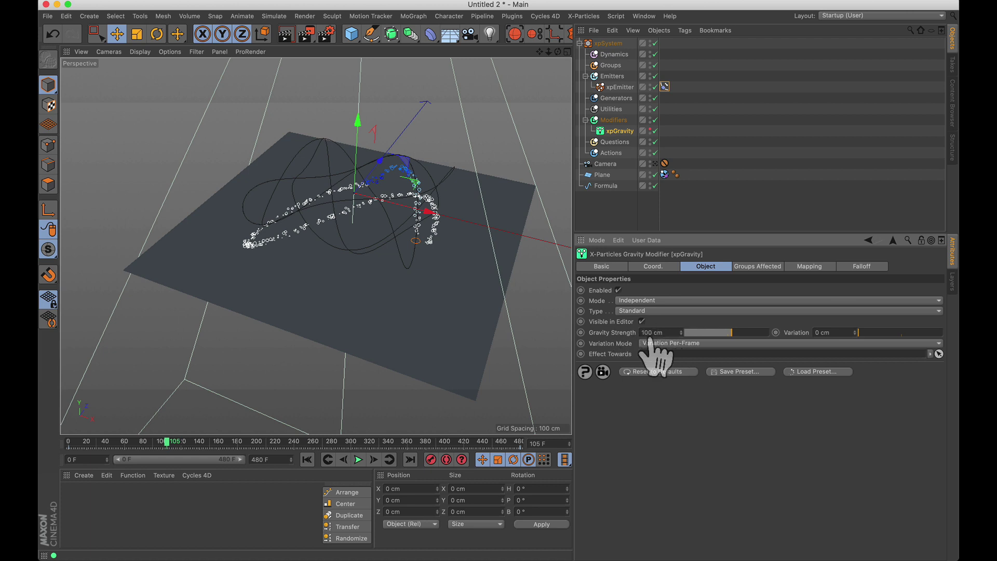
left_click(307, 459)
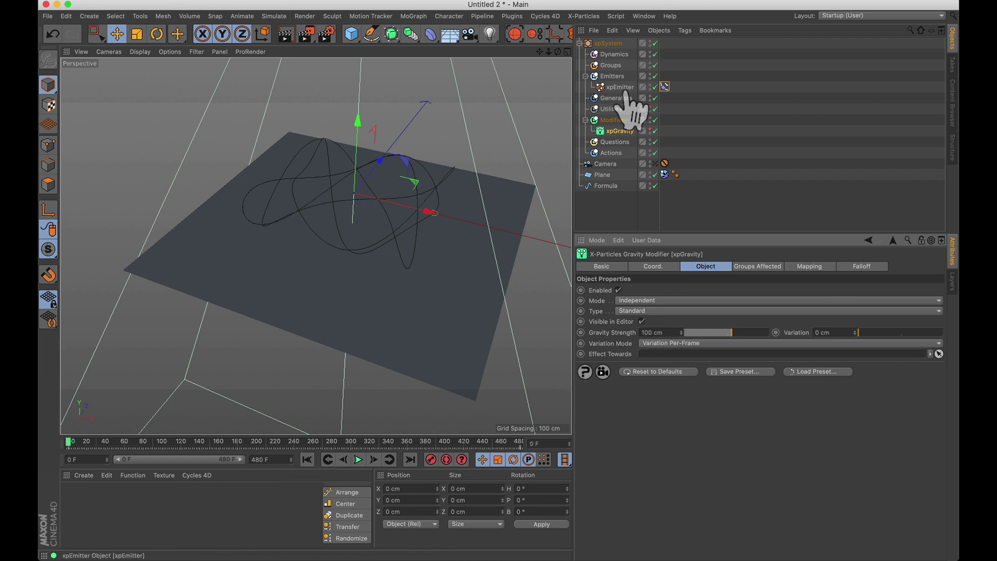
Set the xpEmitter's Birthrate to 500 in its emission settings.
left_click(620, 88)
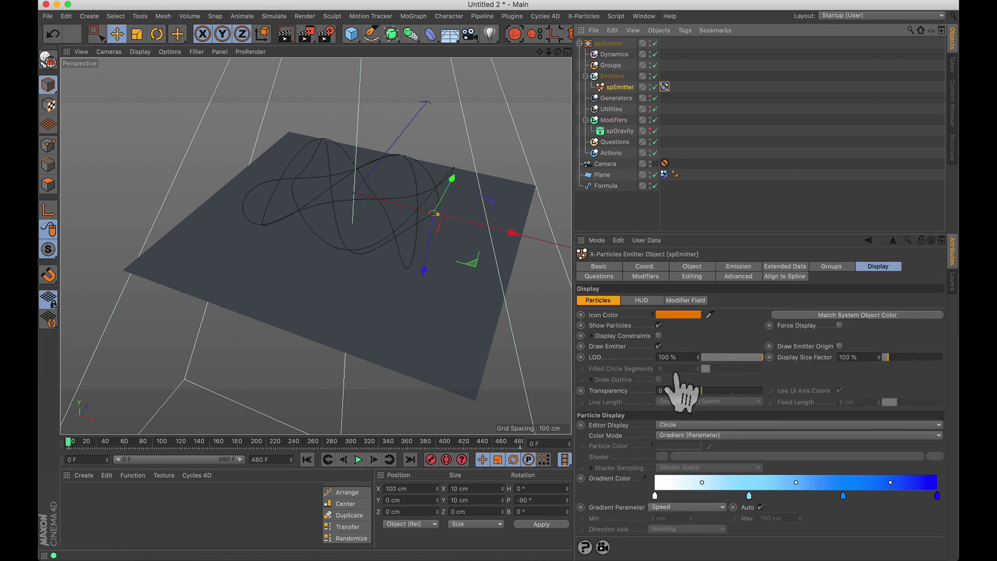
left_click(738, 267)
left_click(655, 385)
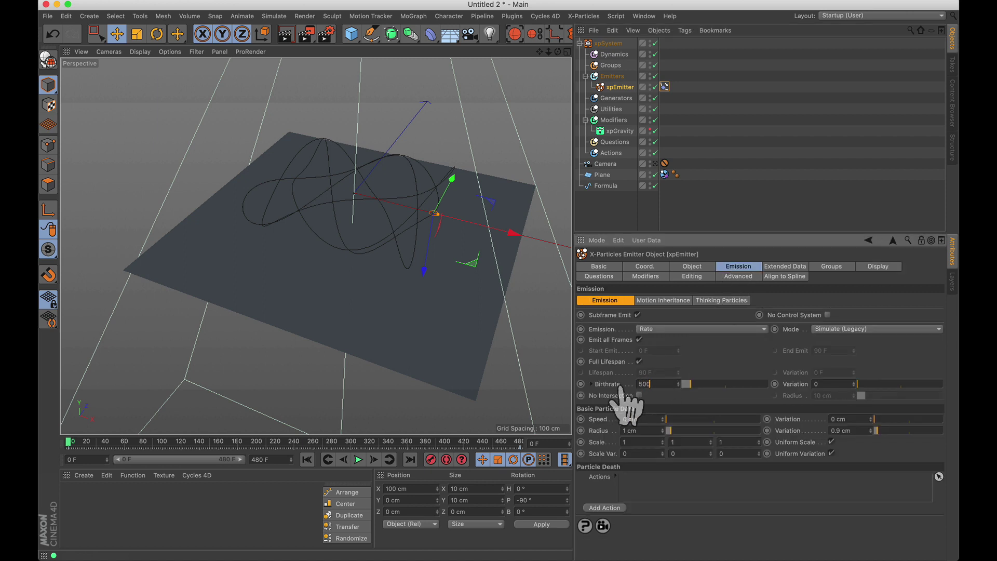
Play the simulation in stages to check the denser particle trail laid down along the spline.
left_click(357, 460)
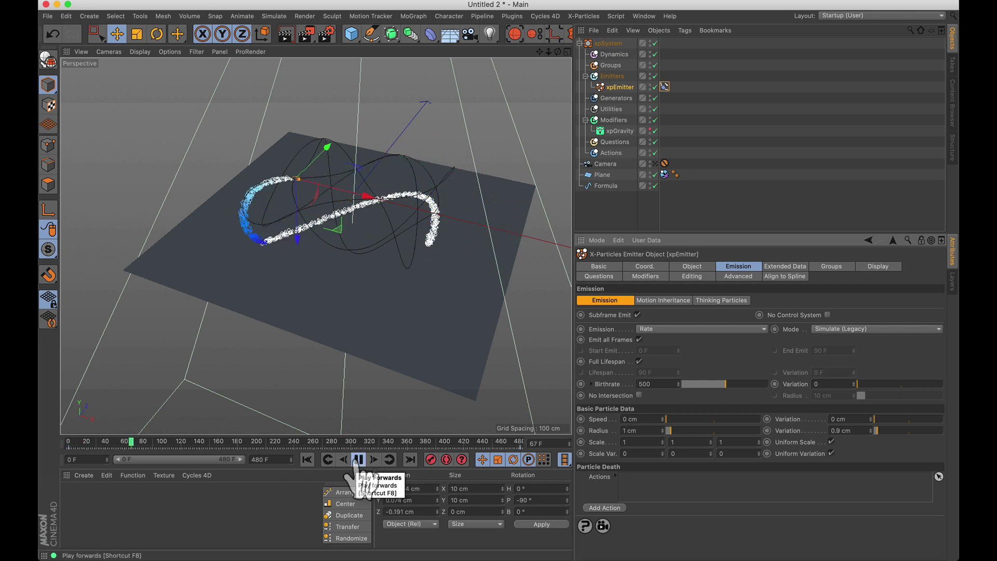
left_click(357, 460)
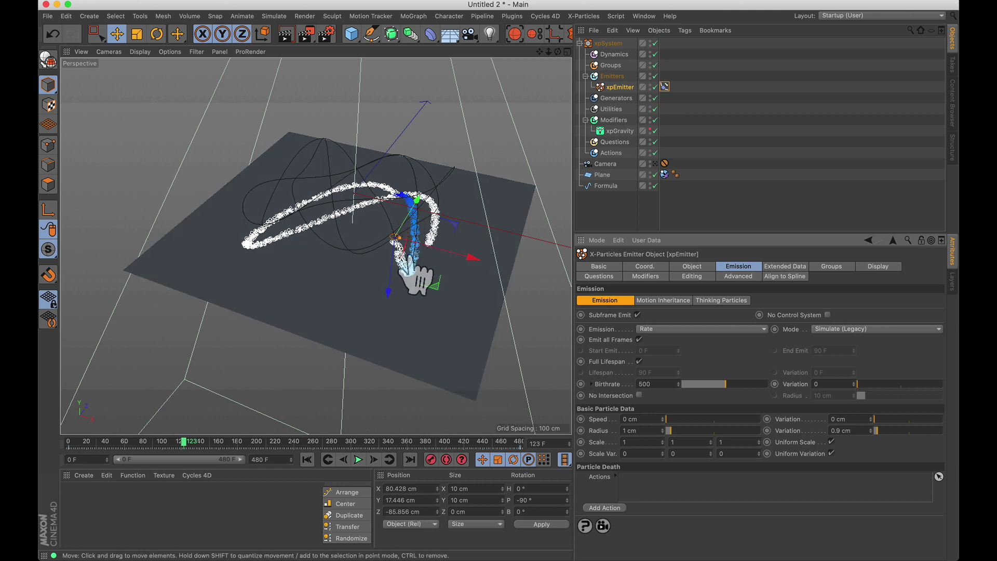
left_click(358, 460)
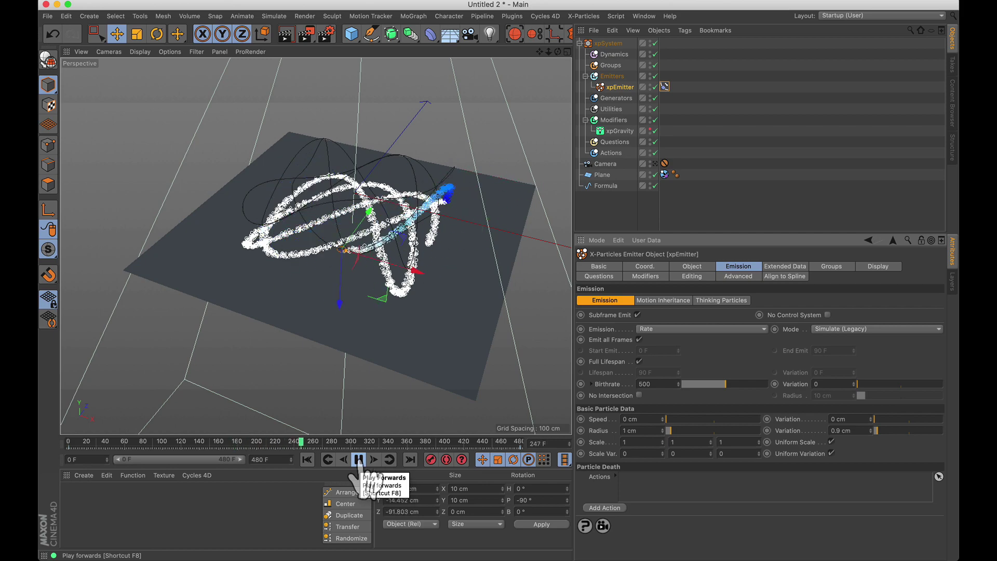
left_click(358, 460)
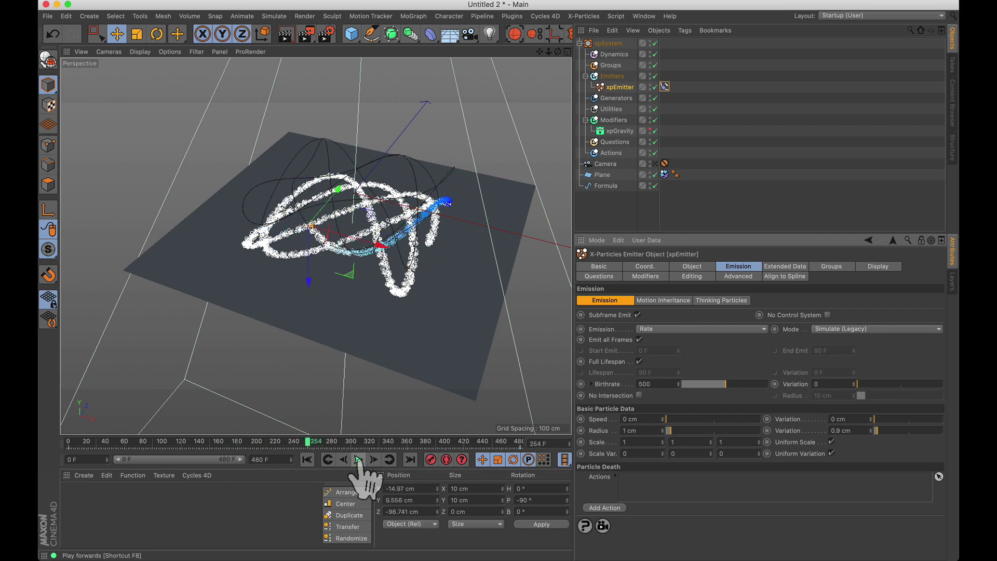
Look through the scene Camera, continue playback and advance frame by frame to frame 336, where the emitter completes its loop.
left_click(654, 163)
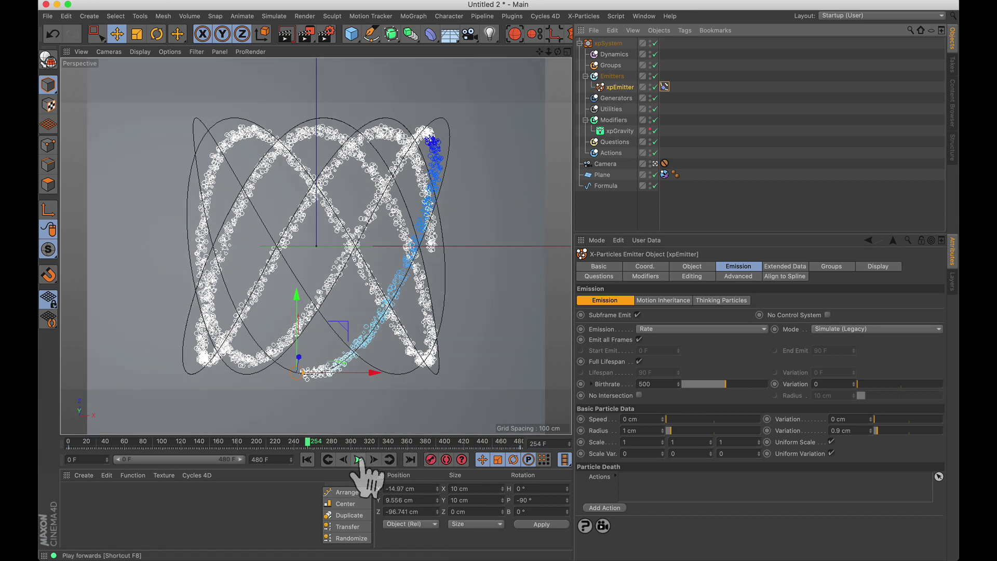
left_click(359, 460)
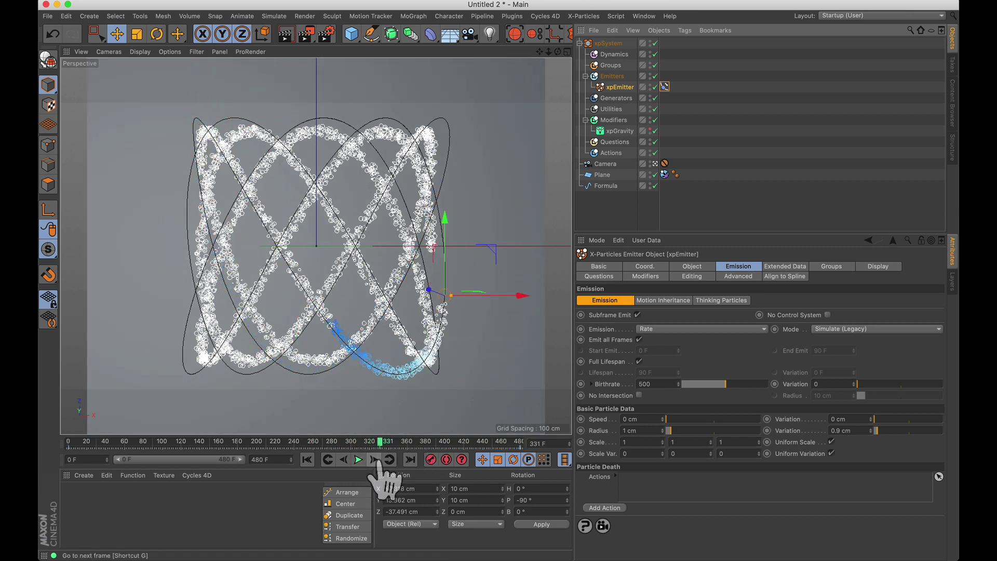
left_click(375, 460)
left_click(374, 460)
left_click(374, 460)
left_click(375, 460)
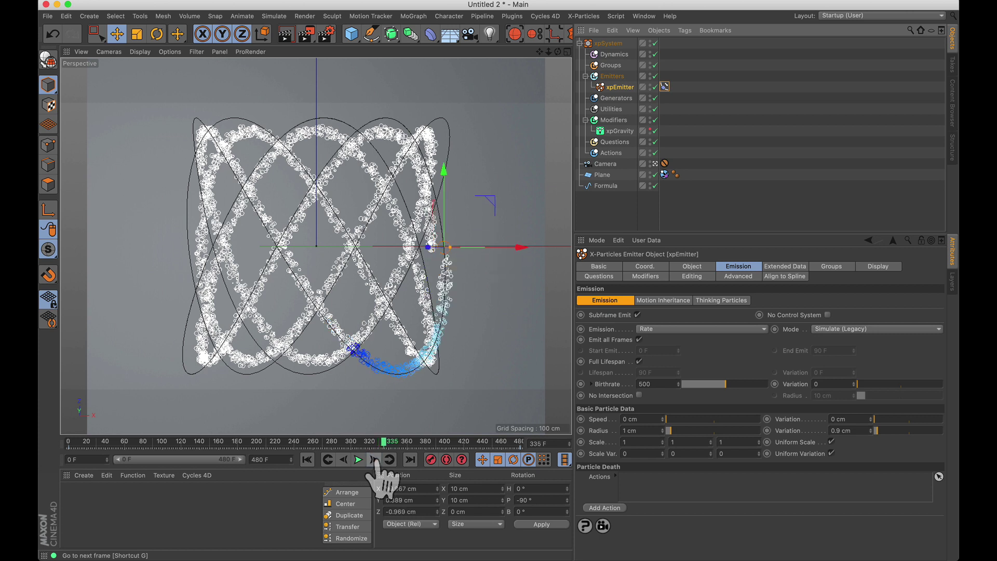
left_click(375, 460)
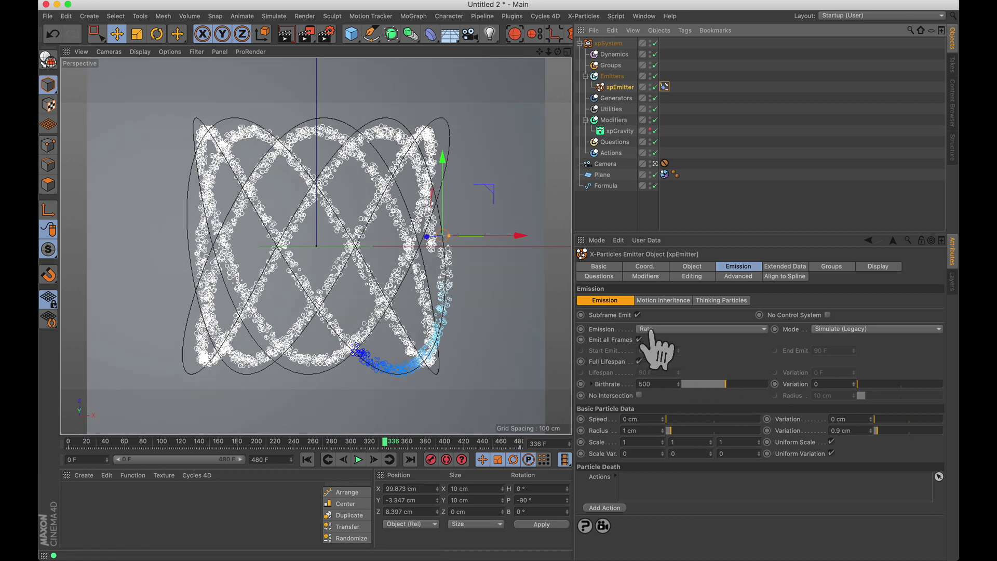
Disable Emit all Frames on the xpEmitter, set End Emit to 336 F, replay the simulation and return to frame 0.
left_click(639, 340)
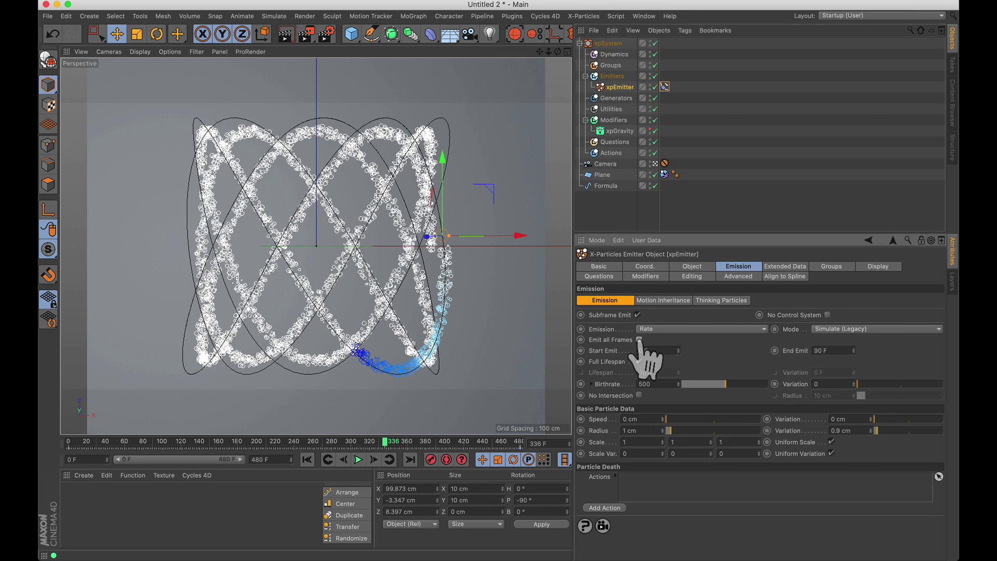
double_click(833, 352)
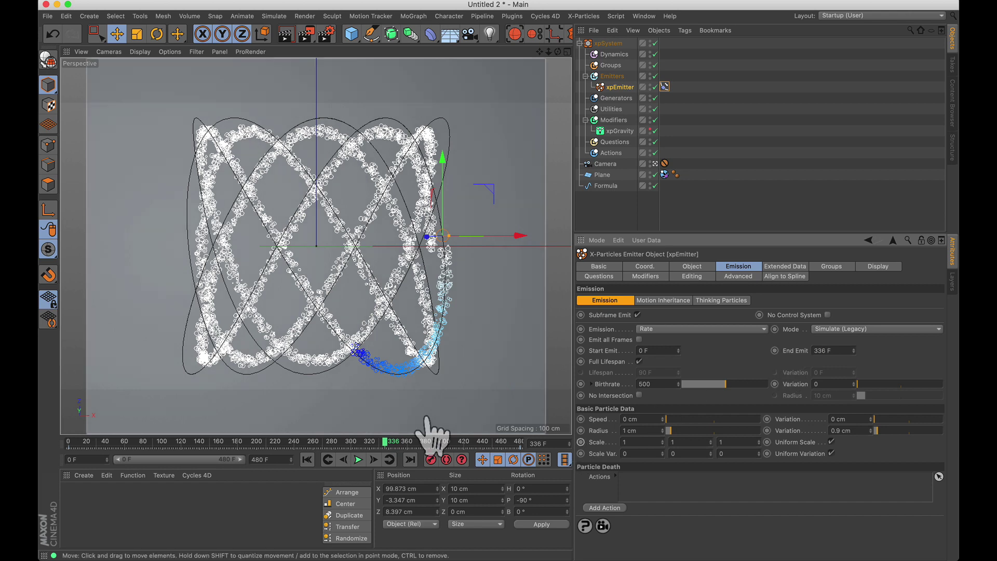
key("shift+f")
left_click(359, 460)
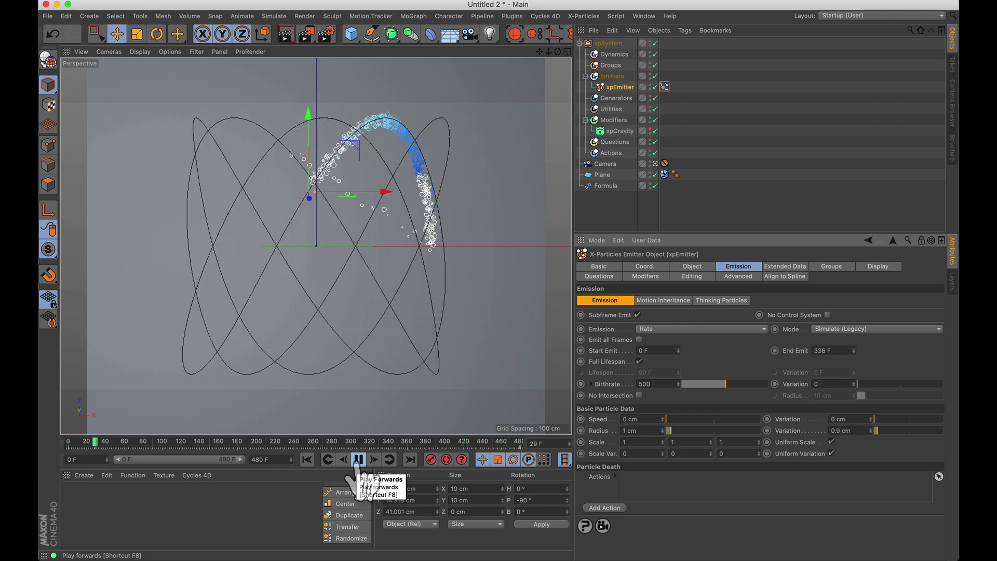
left_click(358, 460)
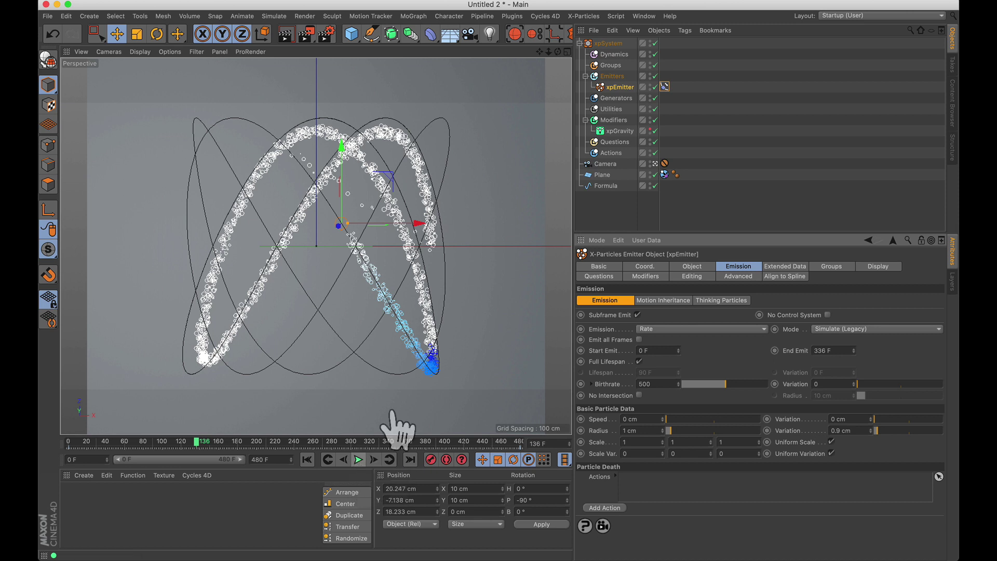
left_click(307, 460)
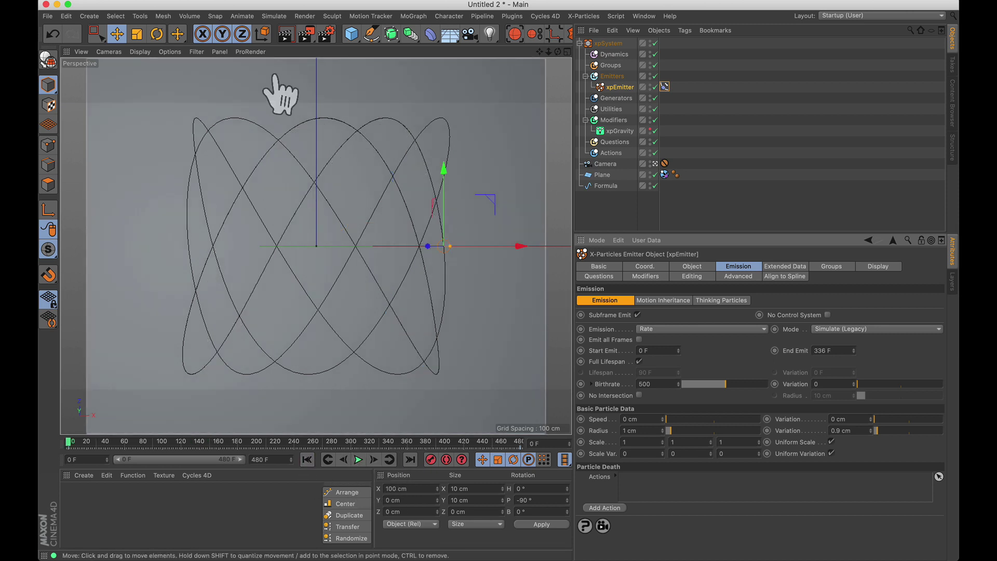
Add a Sphere primitive to the scene and set its radius to 10 cm.
left_click_drag(352, 38, 516, 86)
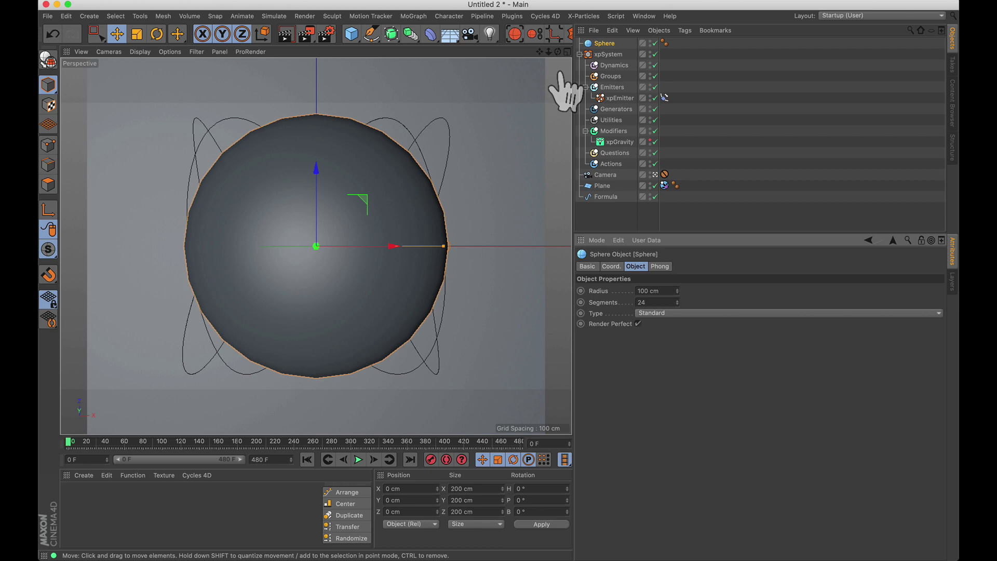
double_click(644, 291)
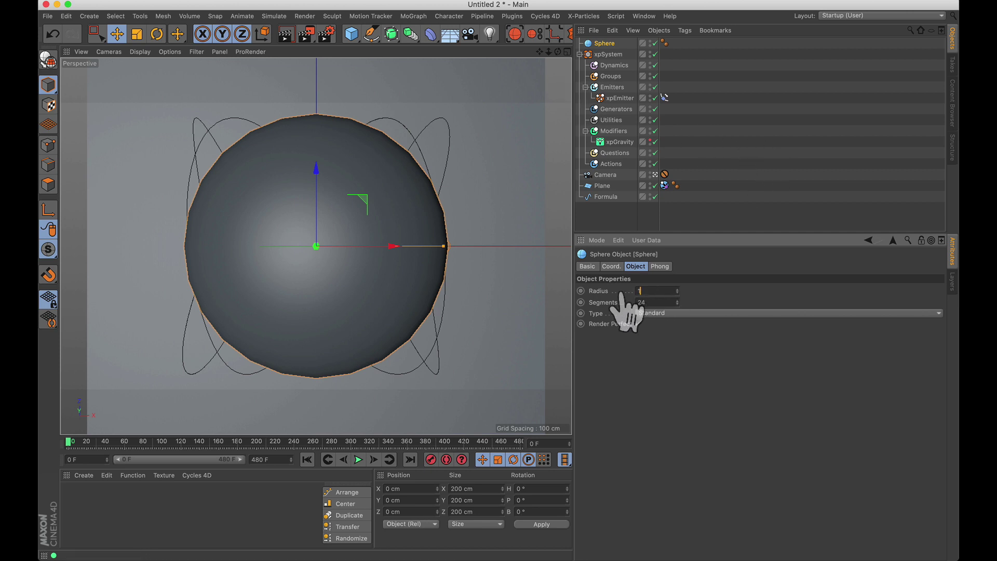
type("10")
key("Return")
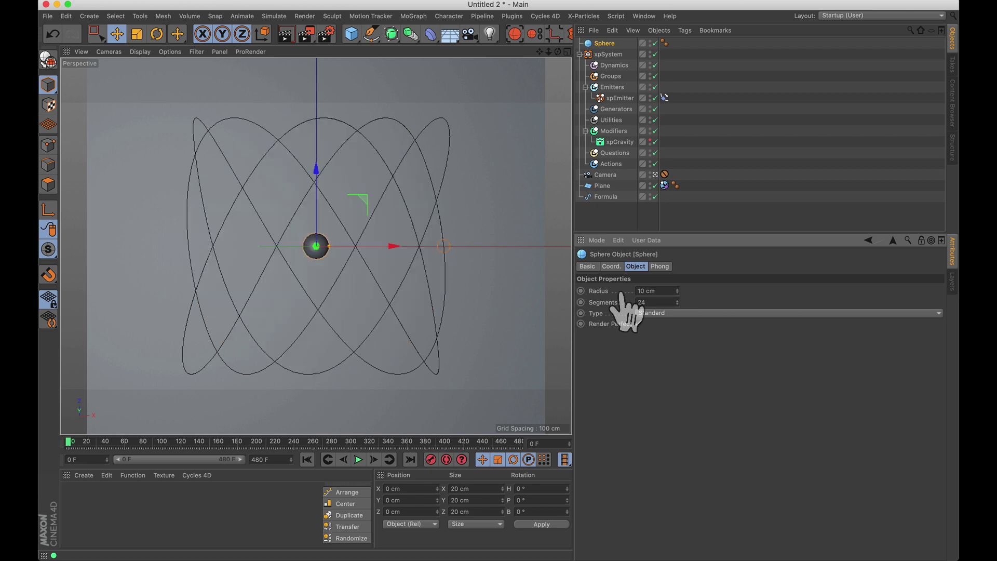
Copy the xpEmitter's Align to Spline tag onto the Sphere and play the animation to frame 49.
left_click(665, 97)
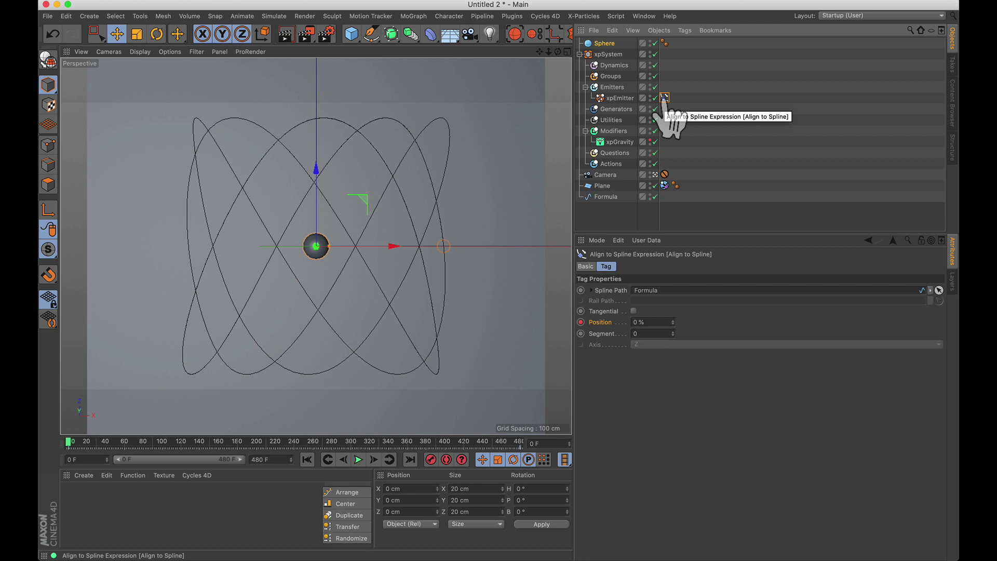
left_click_drag(676, 46, 675, 44, "ctrl")
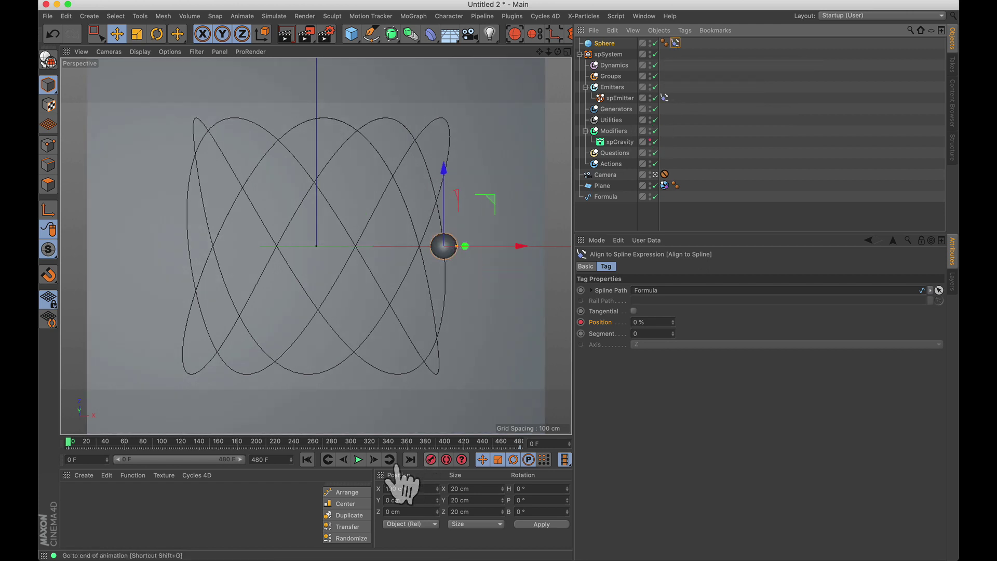
left_click(360, 461)
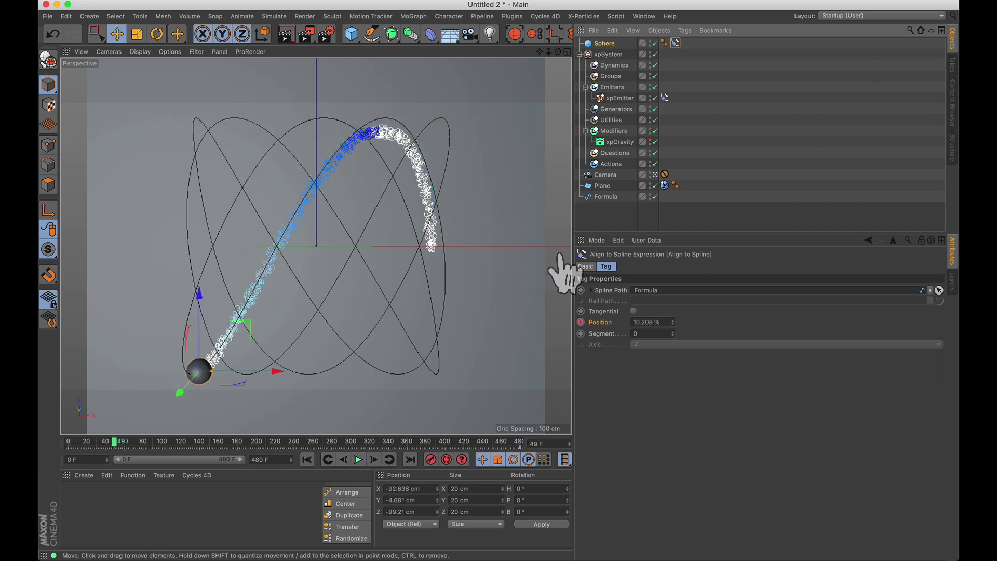
Create an X-Particles Material, apply it to the xpEmitter and render a preview in the viewport.
left_click(84, 476)
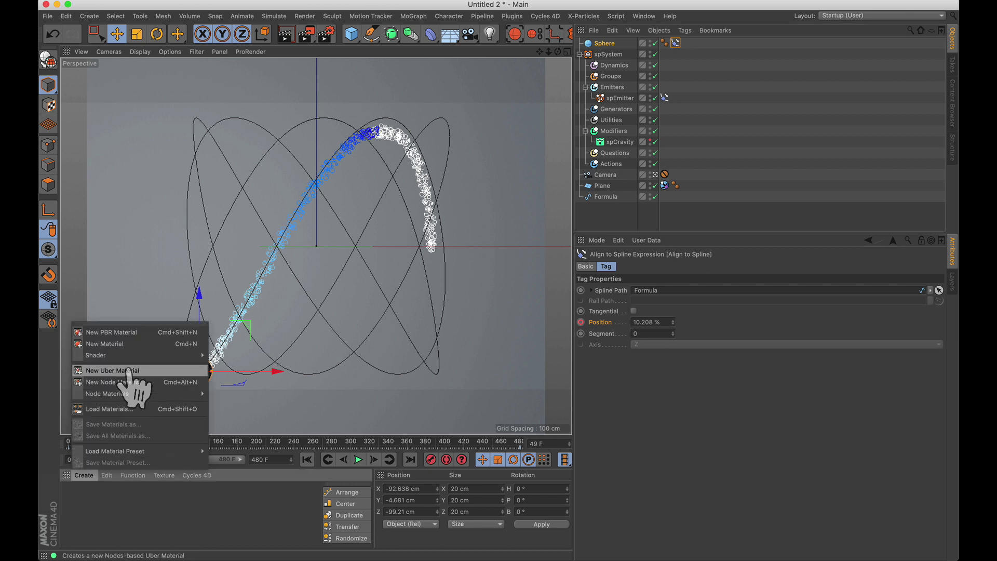
mouse_move(127, 355)
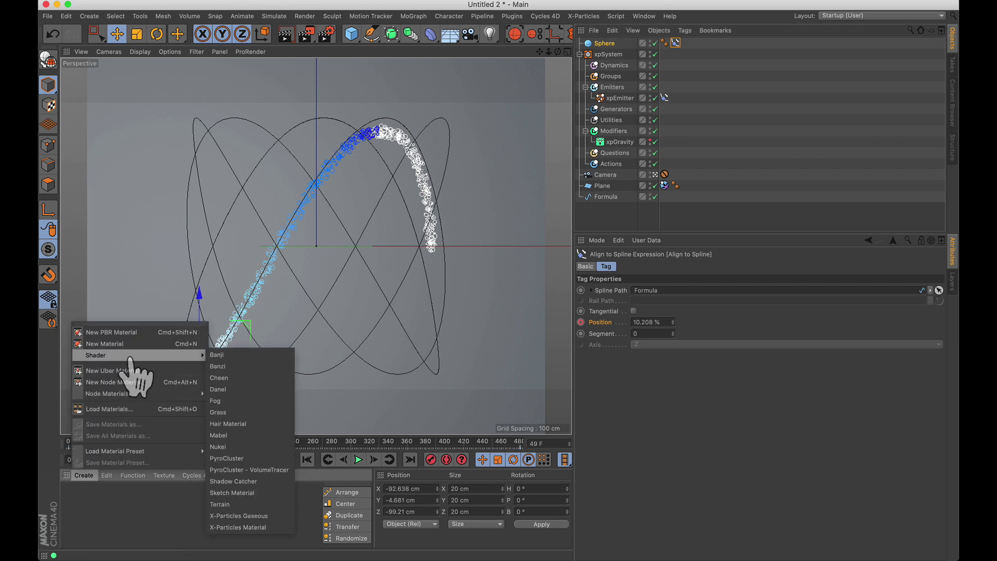
left_click(258, 527)
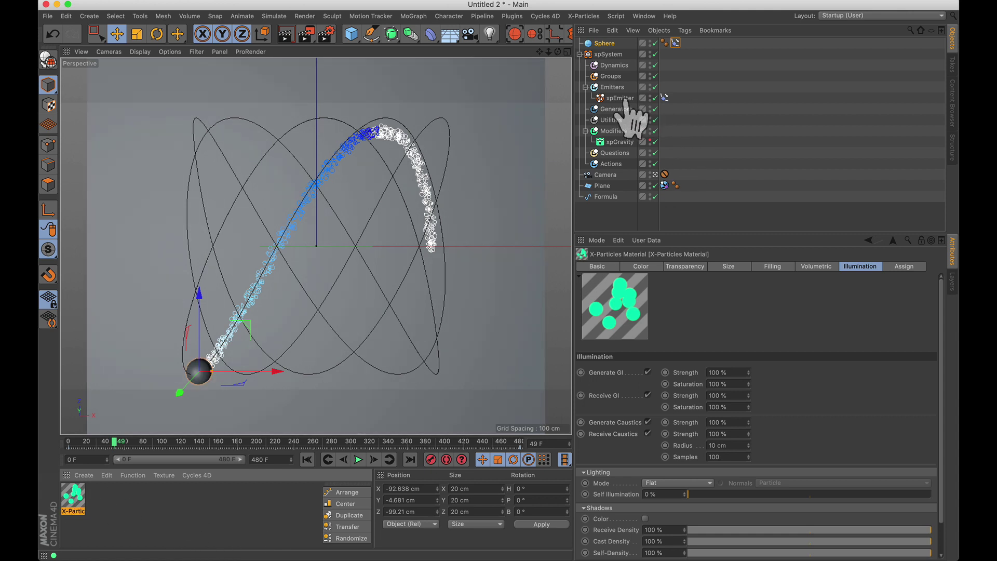
left_click_drag(627, 100, 626, 98)
key("ctrl+r")
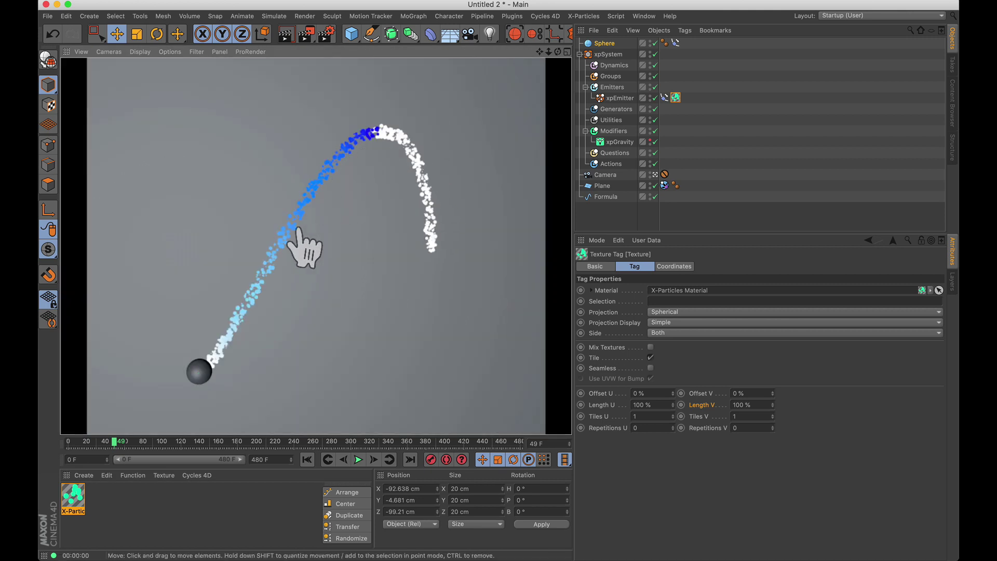
Check the X-Particles Material's color mode and render the viewport to compare the particle colors.
left_click(77, 499)
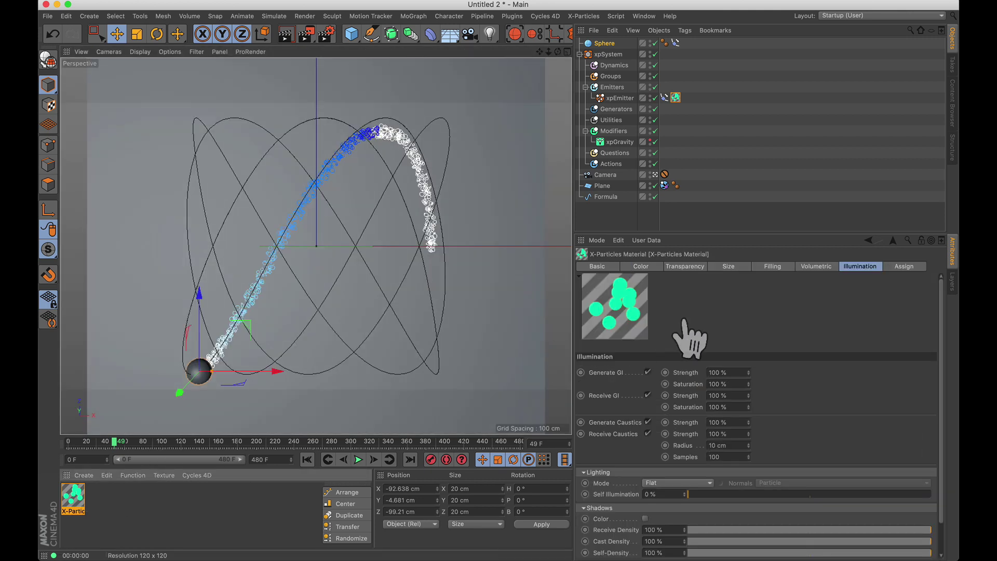
left_click(641, 266)
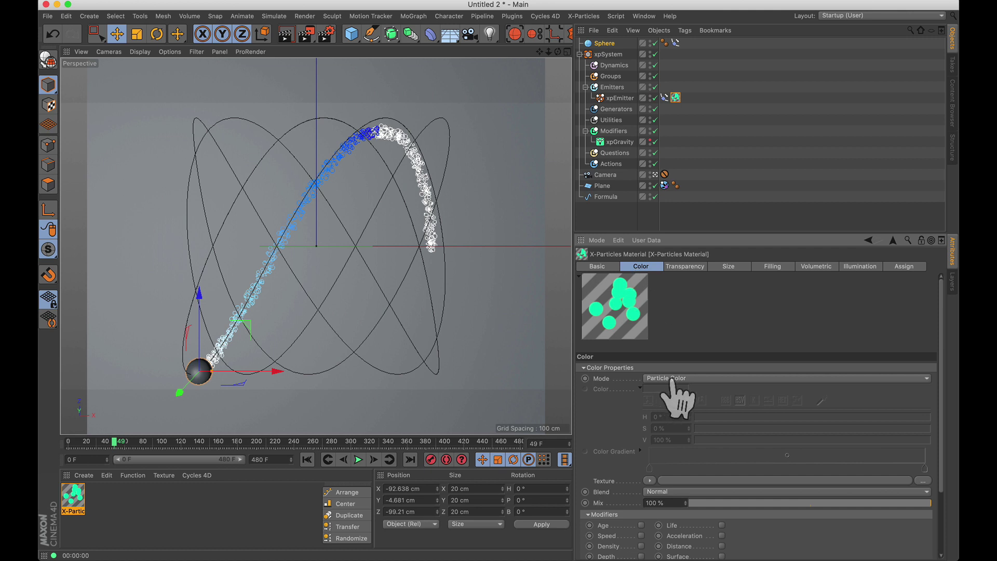
key("ctrl+r")
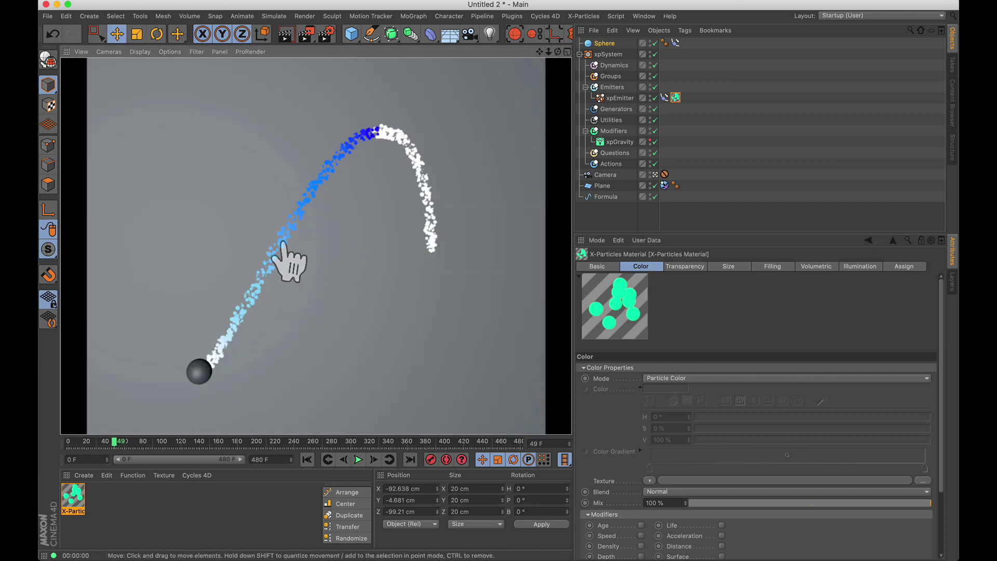
Try the Diffuse lighting mode in the X-Particles Material's illumination settings and render a viewport preview.
left_click(847, 267)
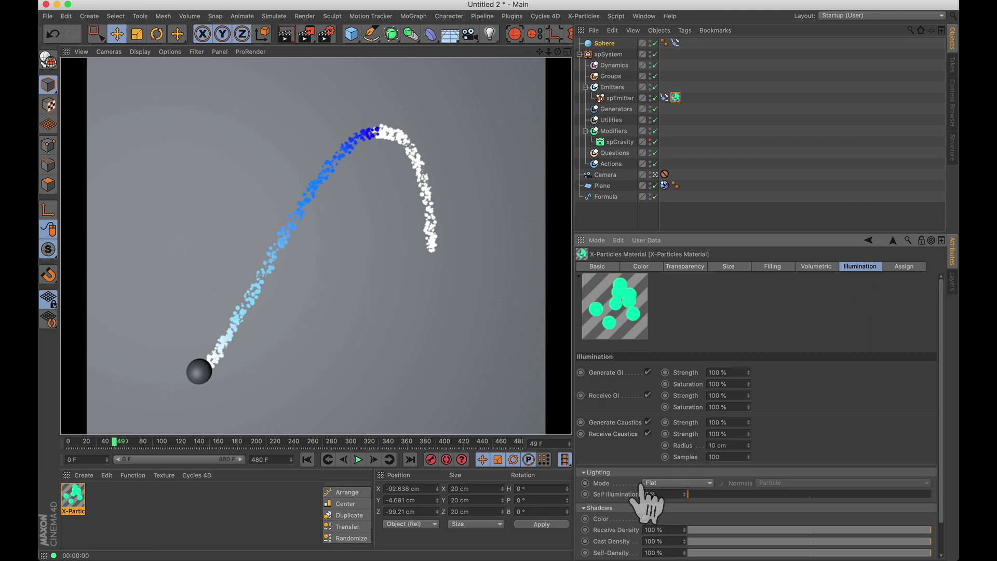
left_click(676, 483)
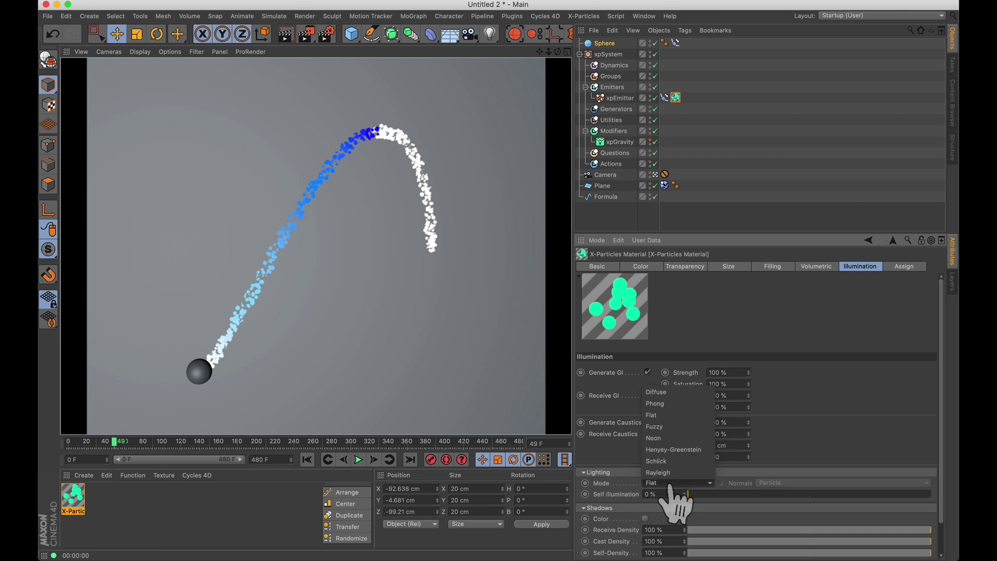
left_click(660, 393)
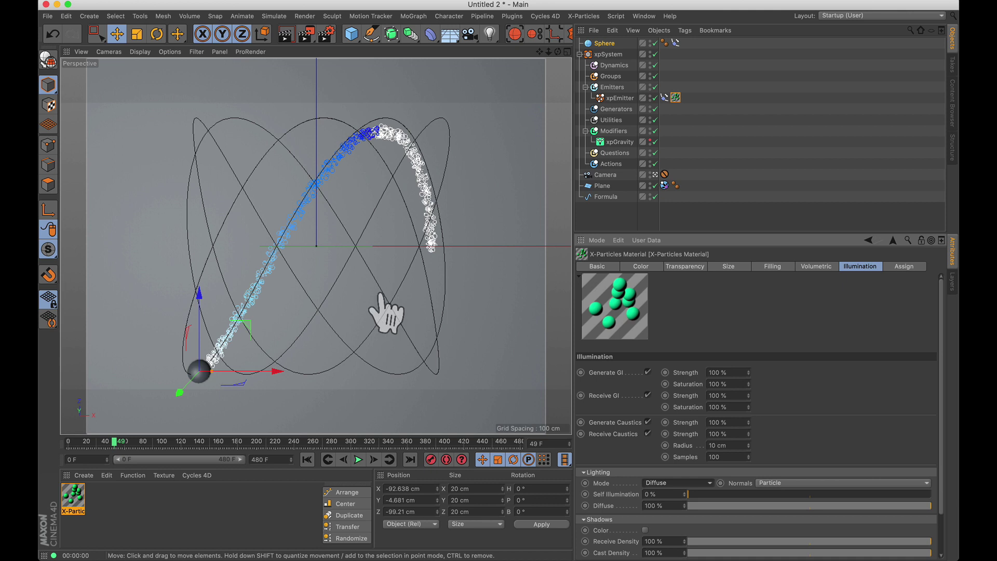
key("ctrl+r")
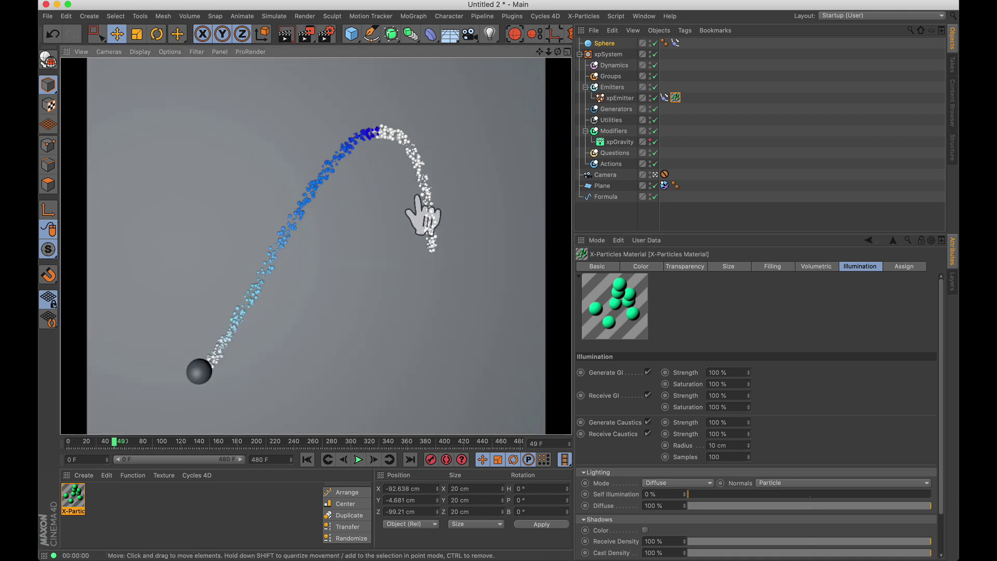
Set the X-Particles Material's lighting mode to Fuzzy and render a viewport preview.
left_click(670, 483)
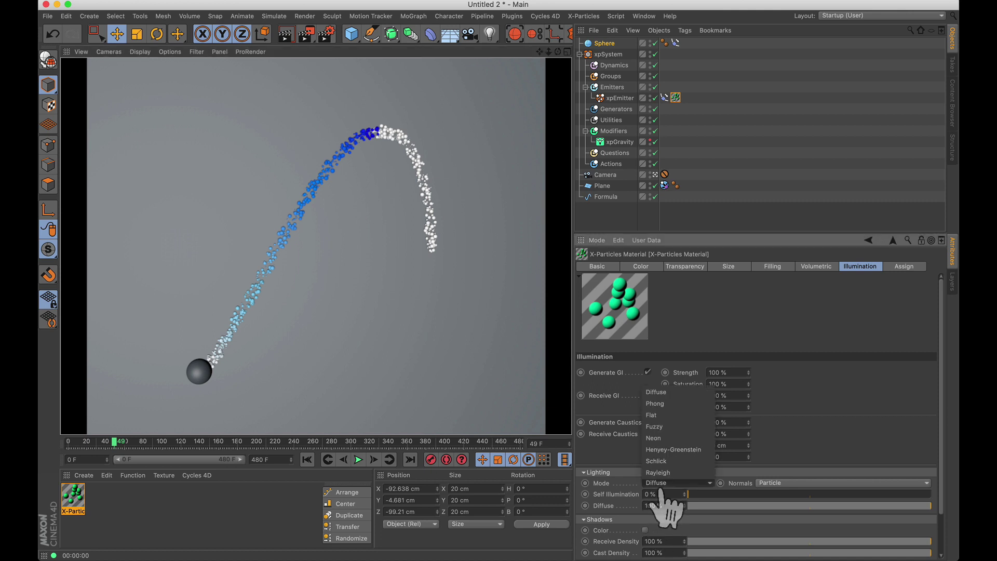
left_click(656, 426)
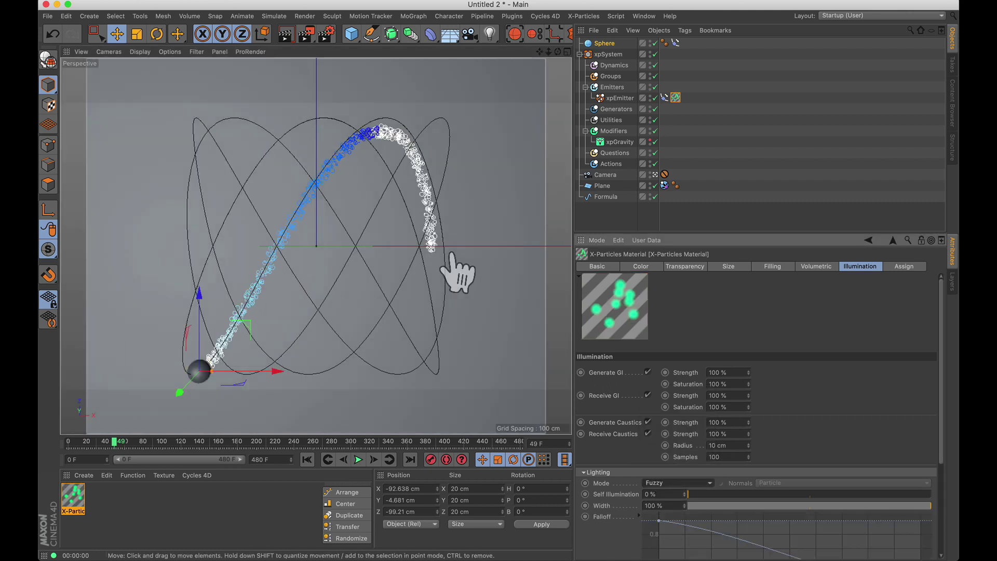
key("ctrl+r")
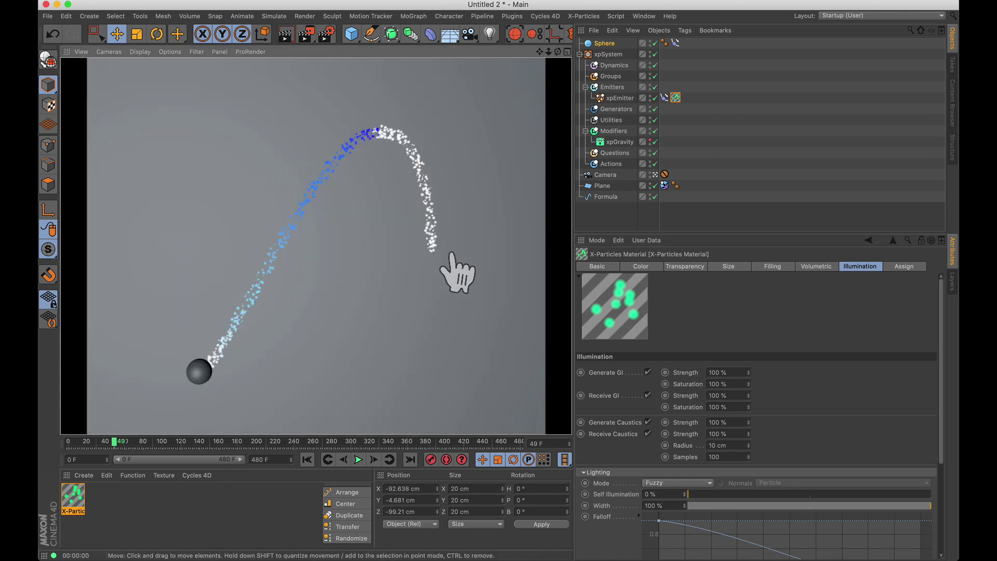
Load the Prime material preset Metal - Silver Tarnished and apply it to the ground plane.
left_click(84, 475)
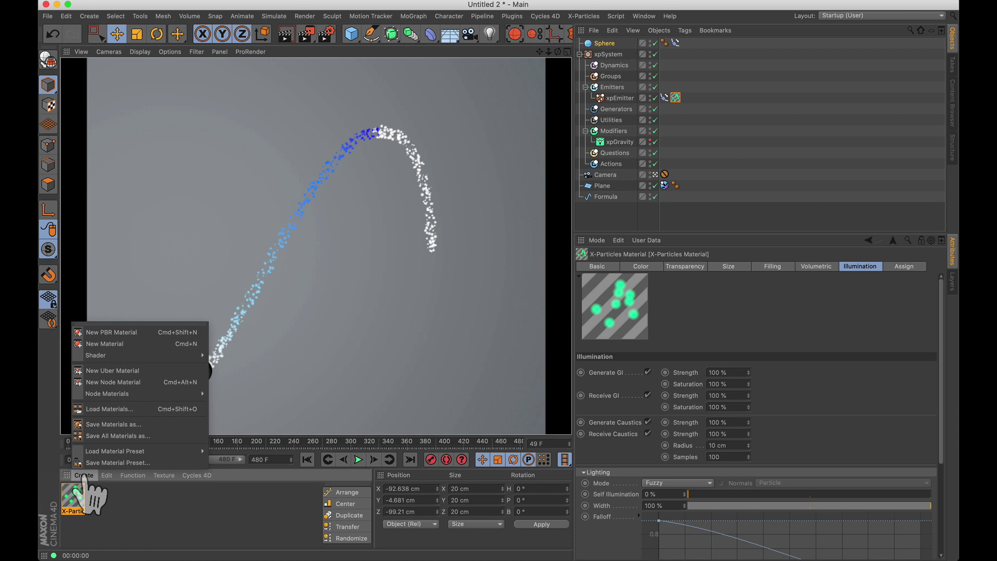
mouse_move(108, 455)
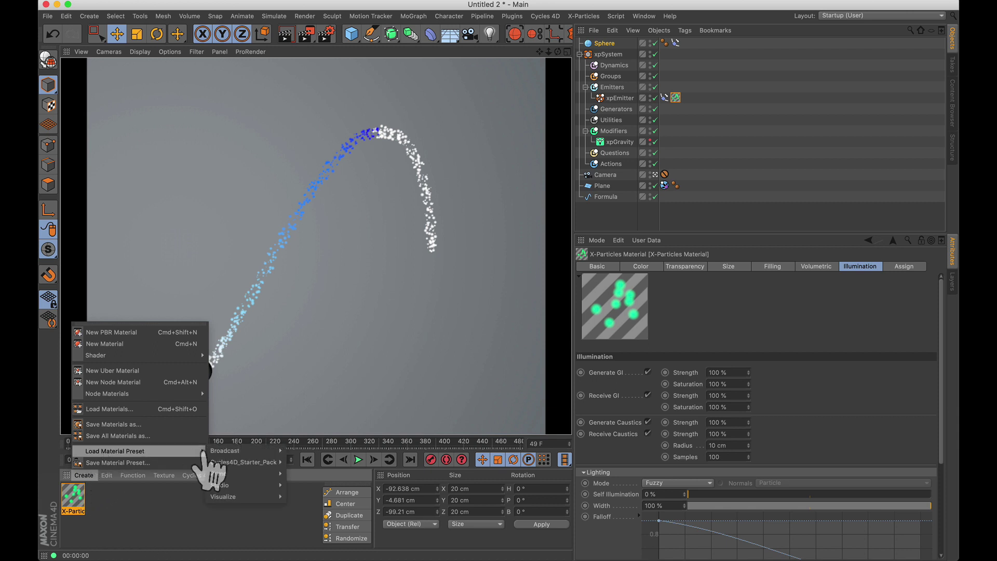
mouse_move(244, 473)
mouse_move(303, 475)
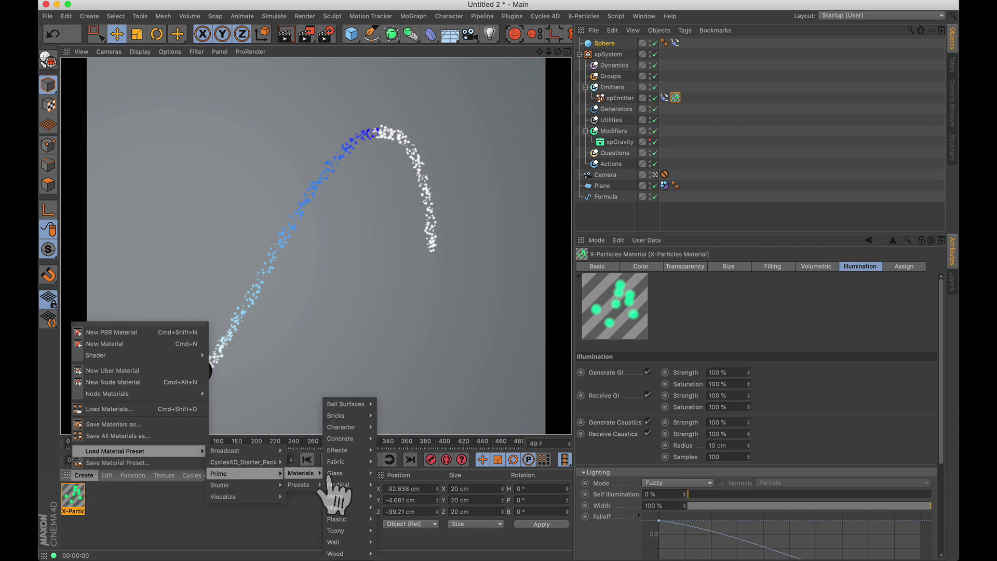
mouse_move(351, 496)
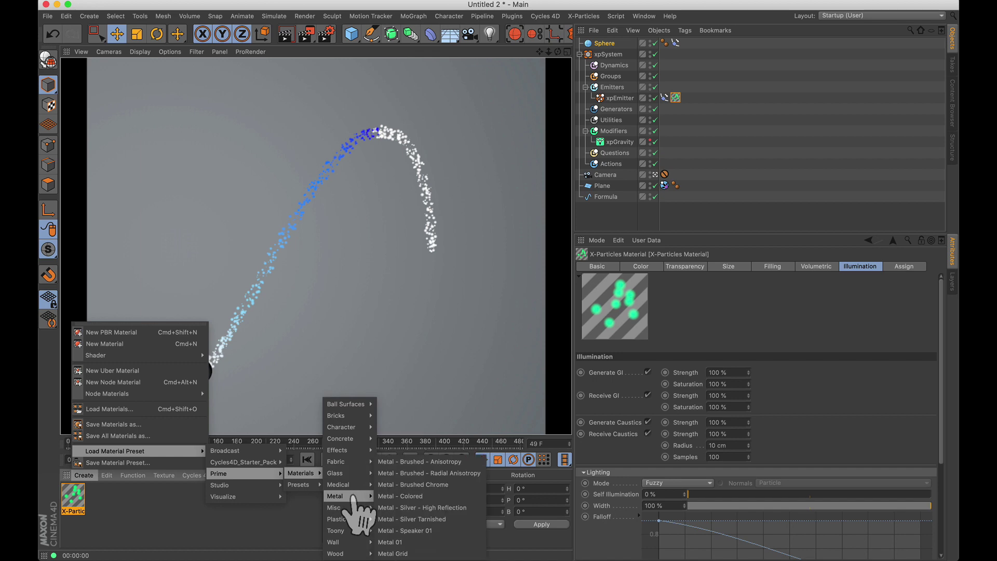
left_click(411, 519)
left_click_drag(73, 494, 602, 186)
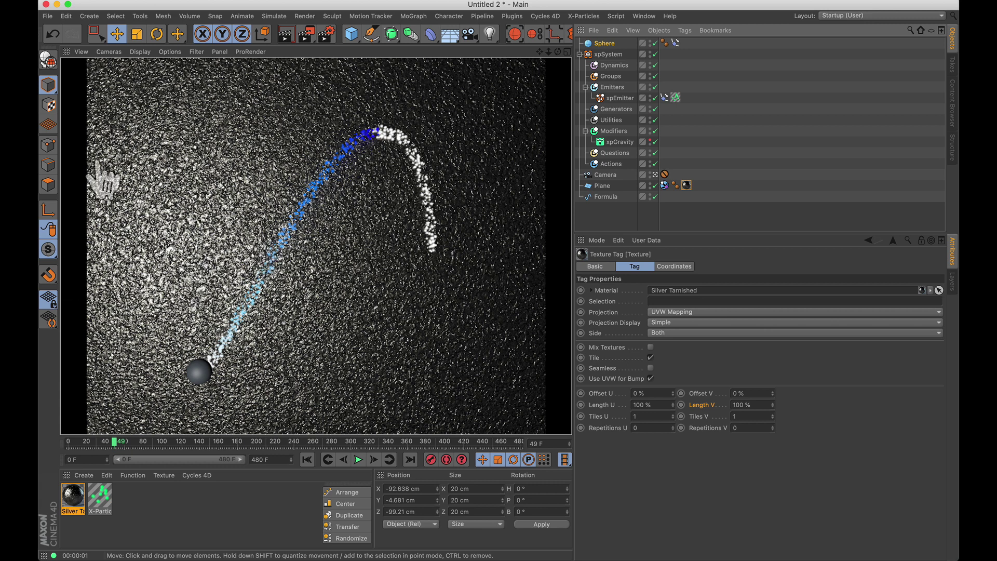
Set the render output to 1920 × 1080 pixels with saving disabled, and render the current frame in the Picture Viewer.
left_click(326, 34)
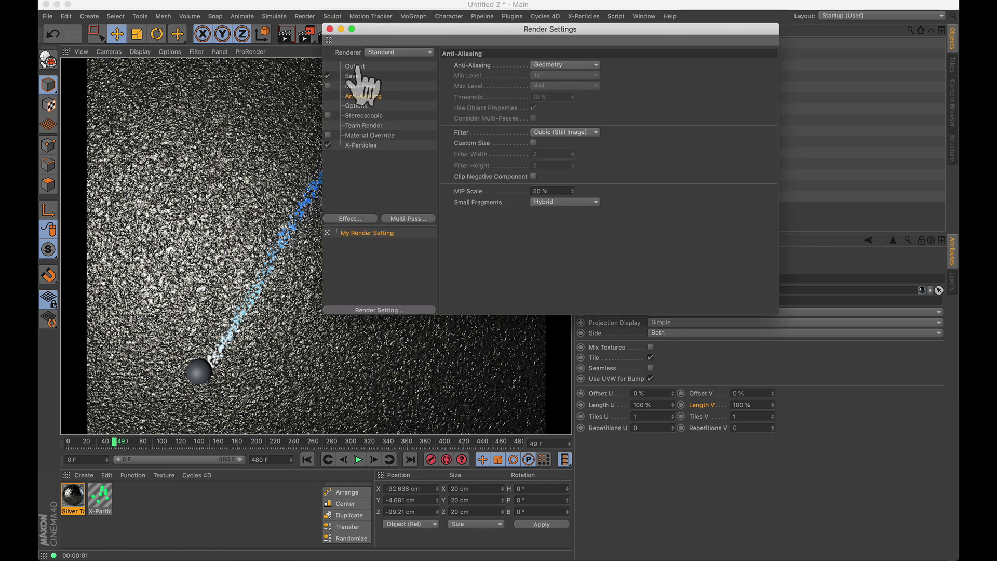
left_click(357, 66)
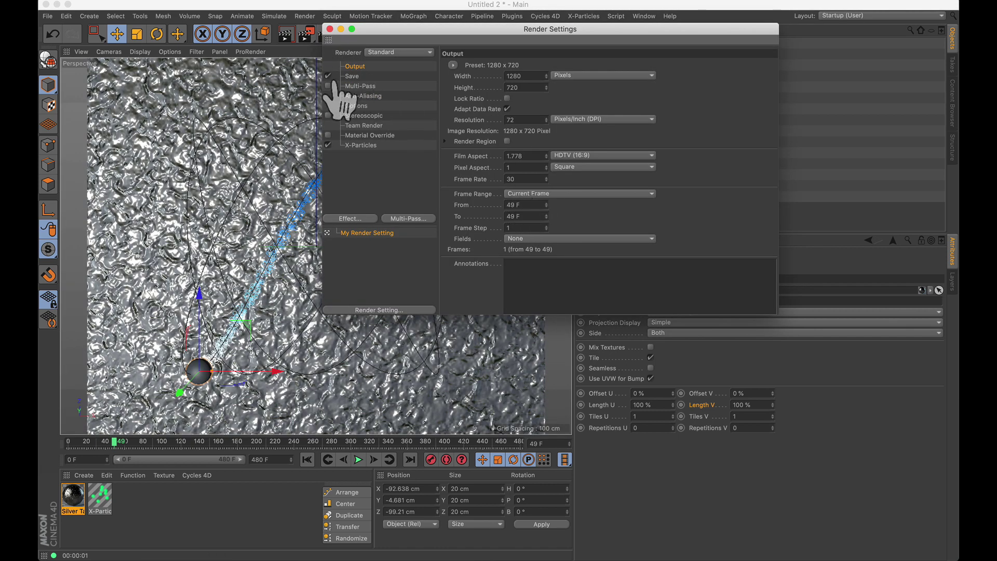
left_click(522, 76)
left_click_drag(526, 78, 484, 83)
left_click(329, 29)
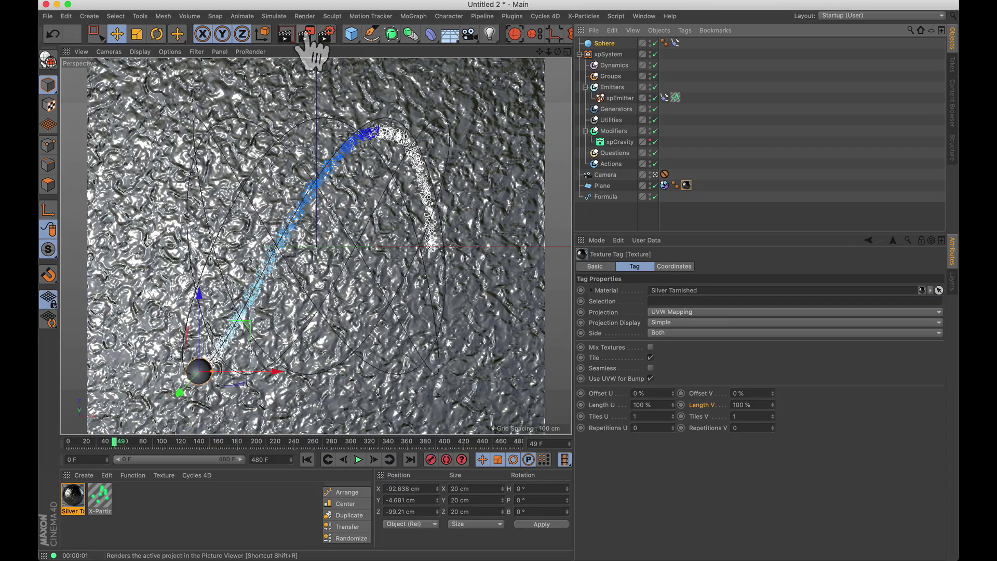
left_click(308, 35)
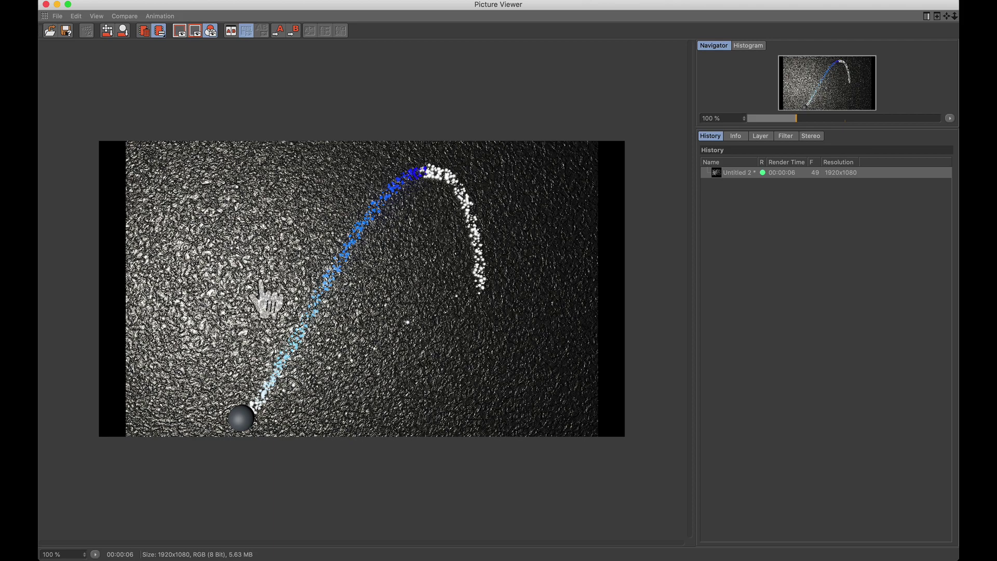
left_click(46, 4)
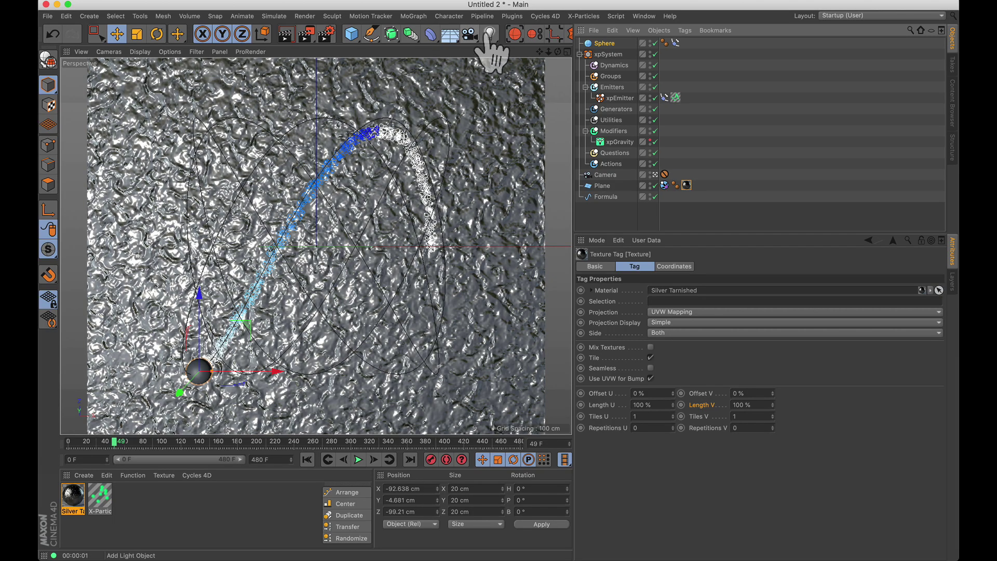
Add an Infinite Light to the scene and render a viewport preview.
left_click(491, 37)
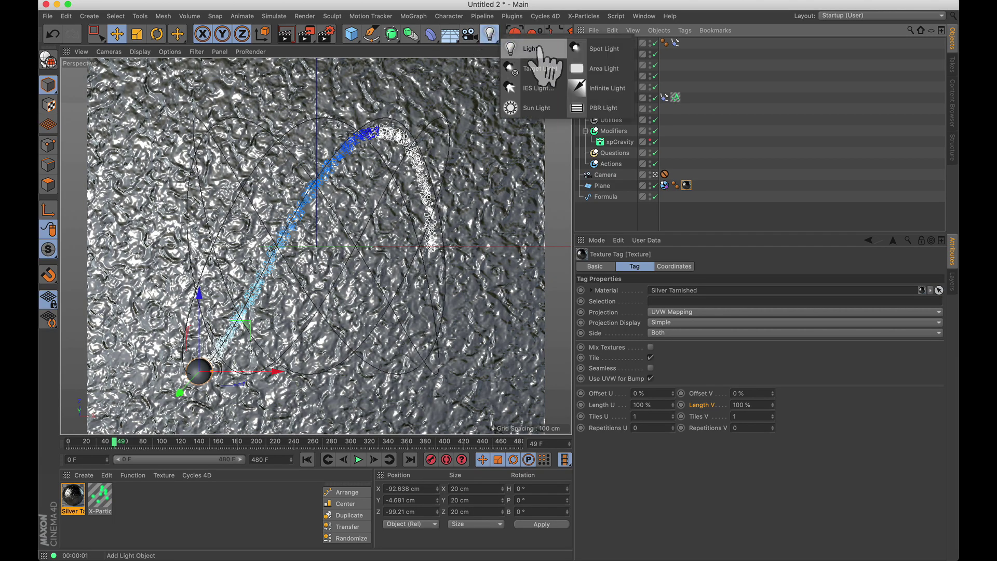
left_click(598, 87)
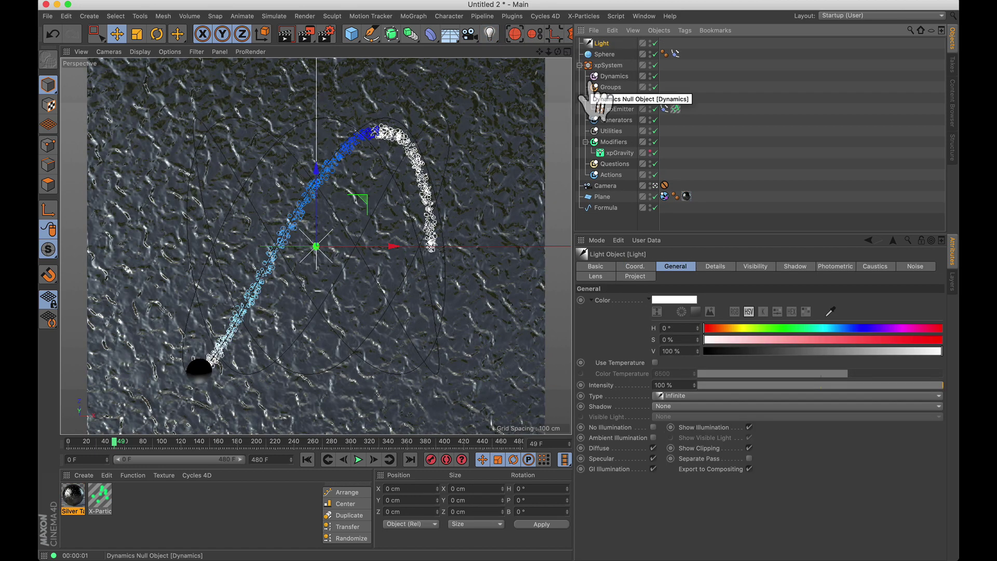
key("ctrl+r")
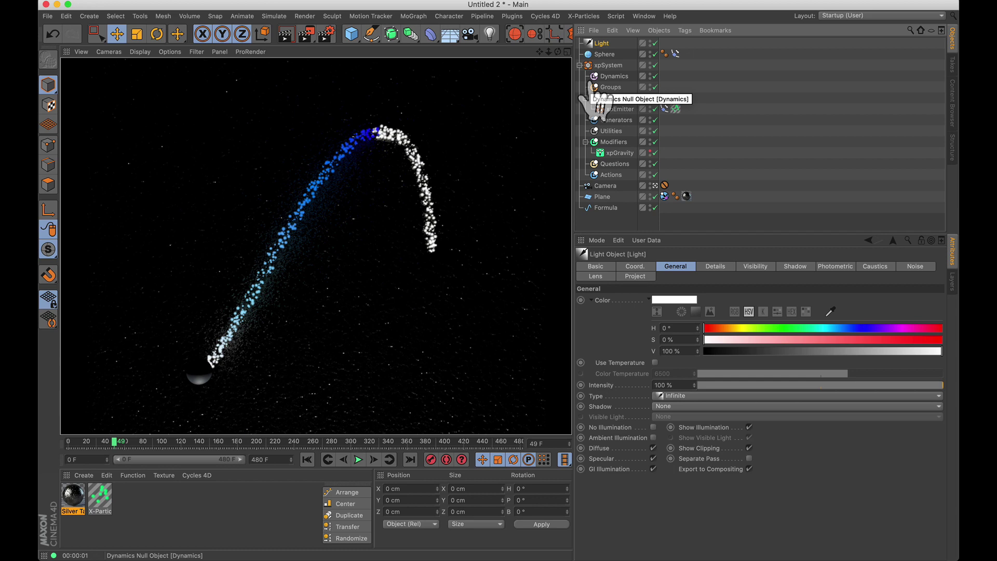
Load the Visualize material preset Glass - Frosted - Texture and apply it to the Sphere.
left_click(83, 475)
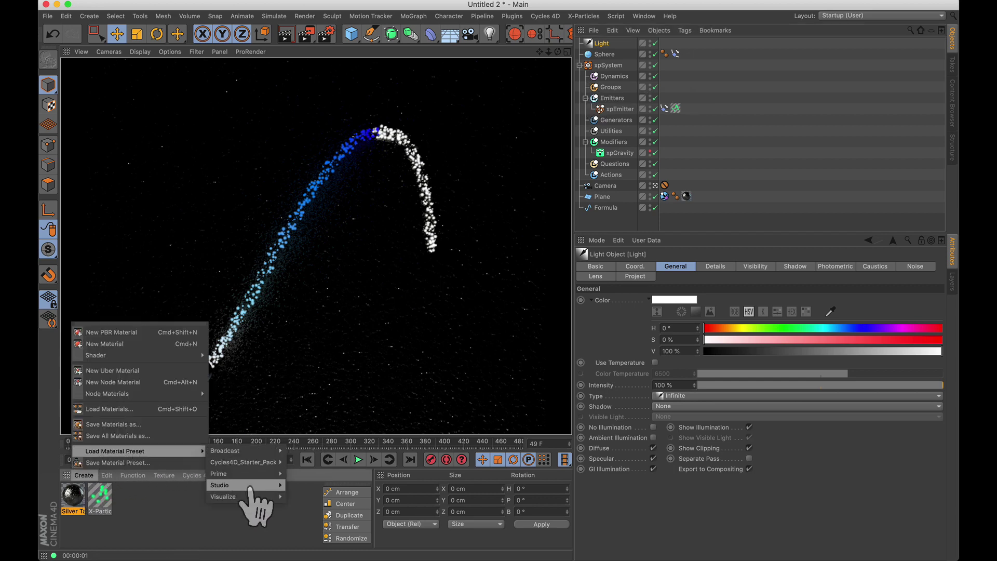
mouse_move(255, 497)
mouse_move(298, 496)
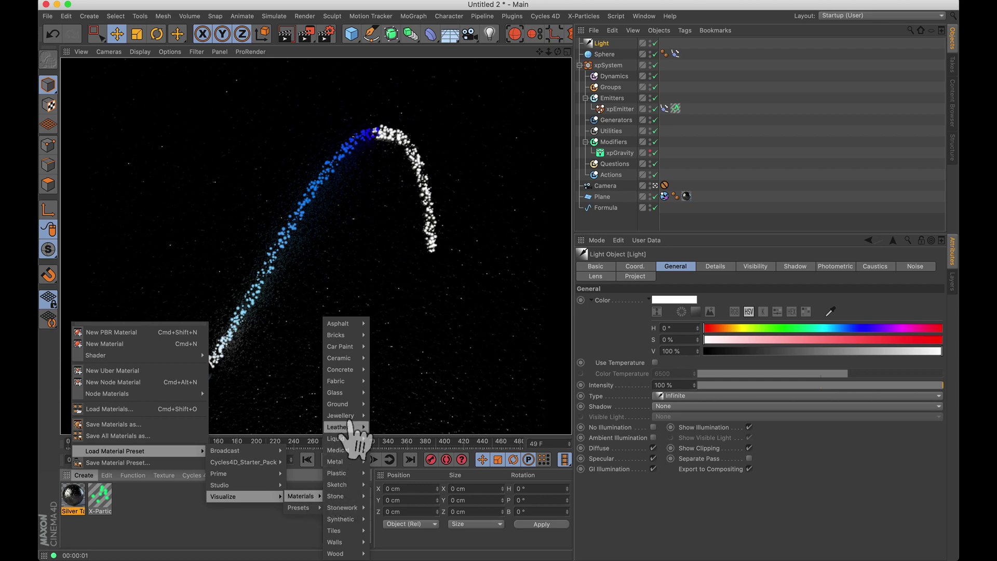
mouse_move(358, 393)
left_click(406, 404)
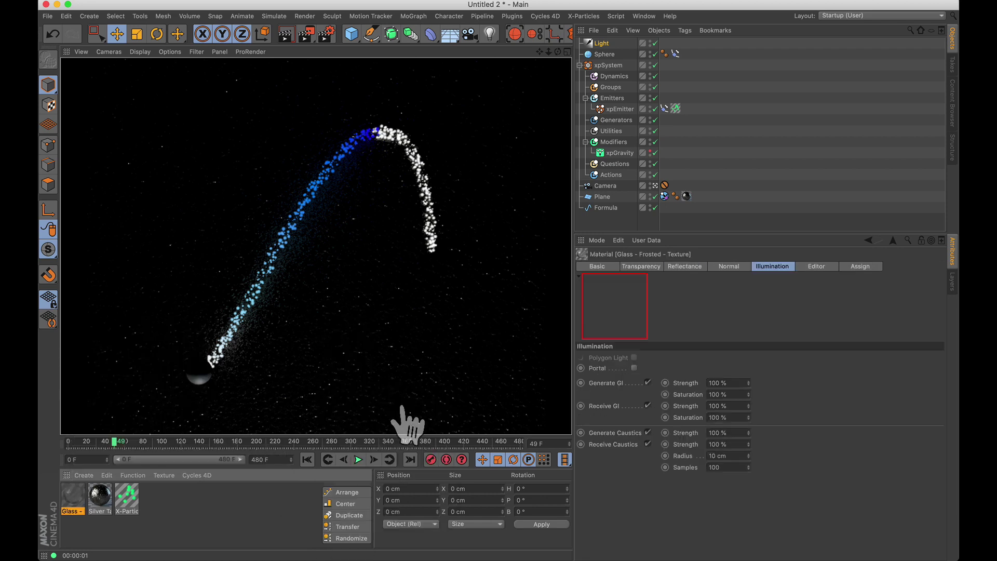
left_click_drag(78, 506, 606, 54)
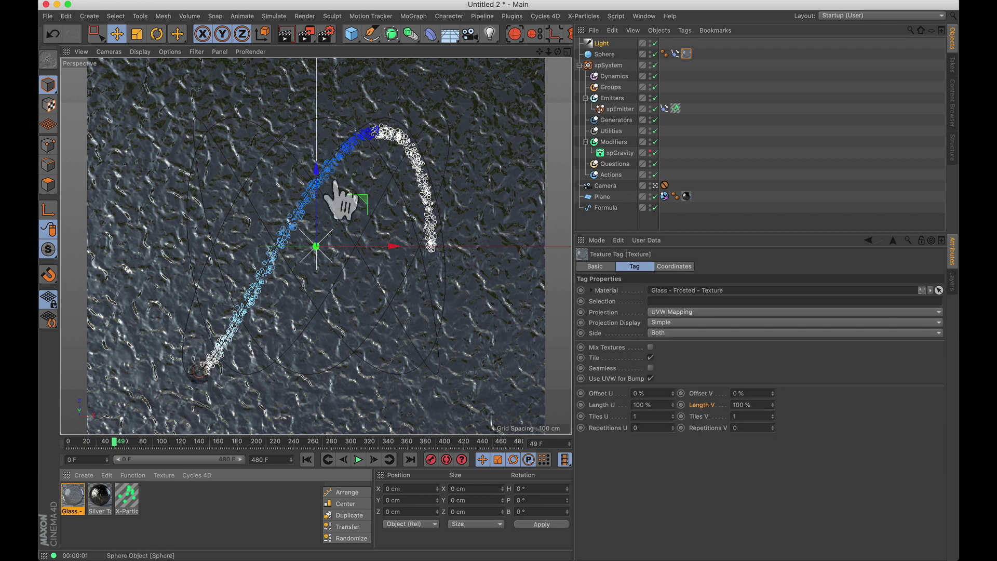
Play the animation to frame 135 and set the Plane's width and height to 500 cm each.
left_click(359, 459)
left_click(358, 460)
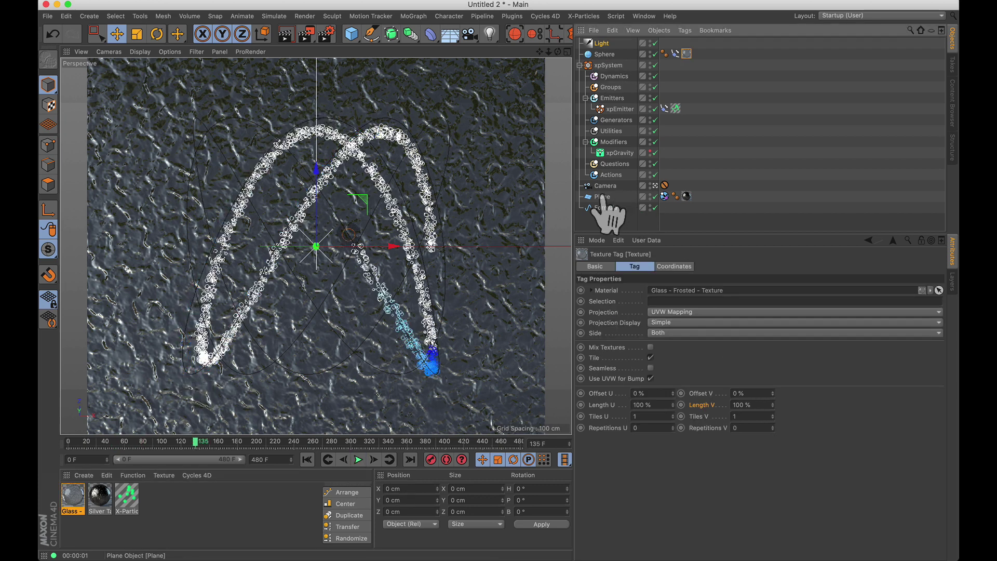
left_click(603, 197)
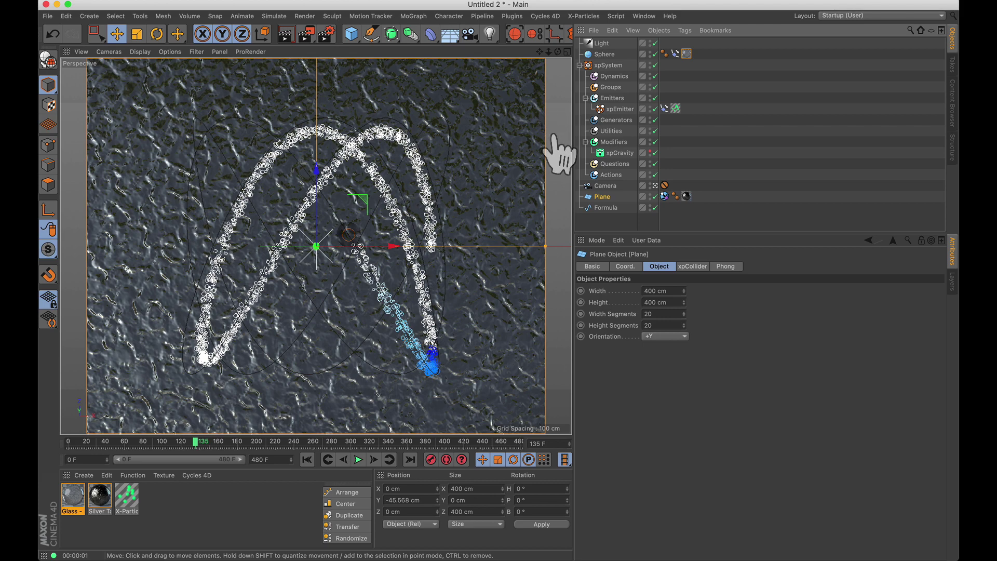
left_click(655, 290)
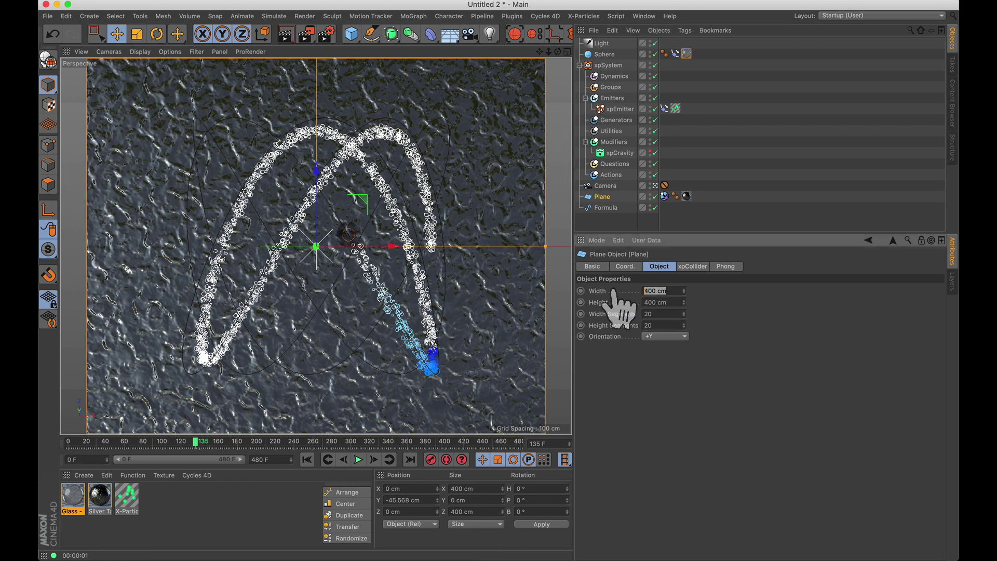
type("500")
key("Tab")
type("5")
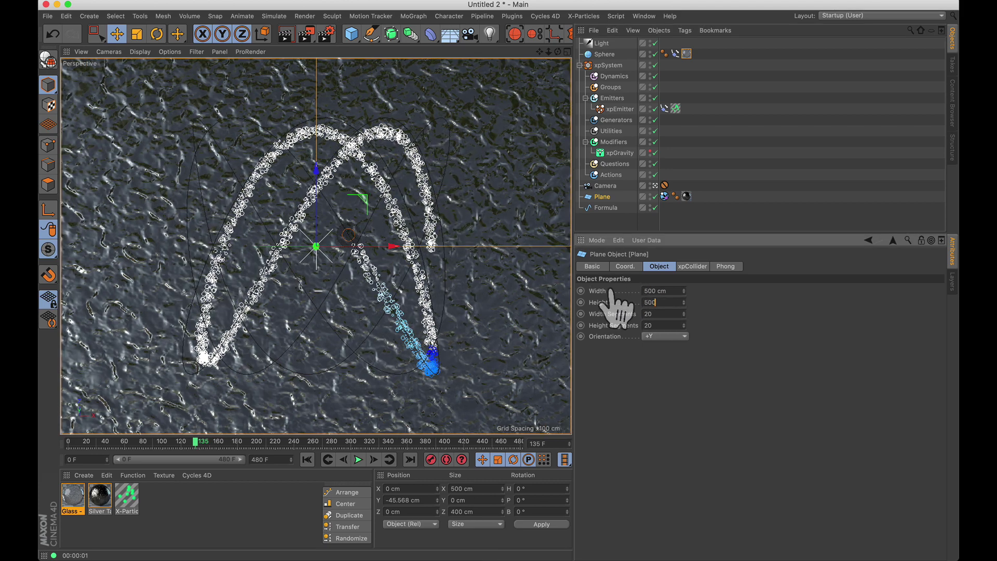
key("Return")
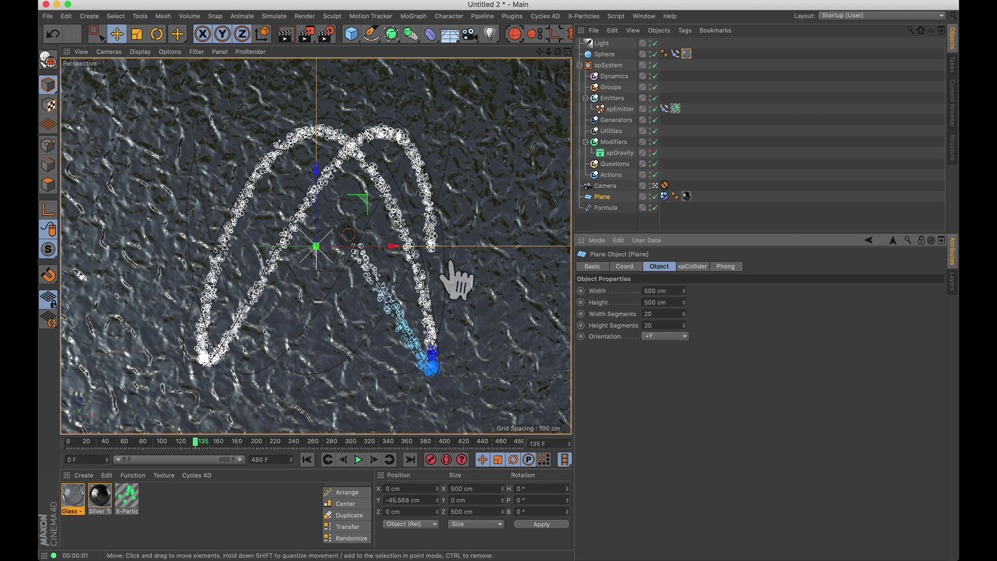
Leave the scene camera for a close perspective view of the particle trail and render a viewport preview.
left_click(655, 186)
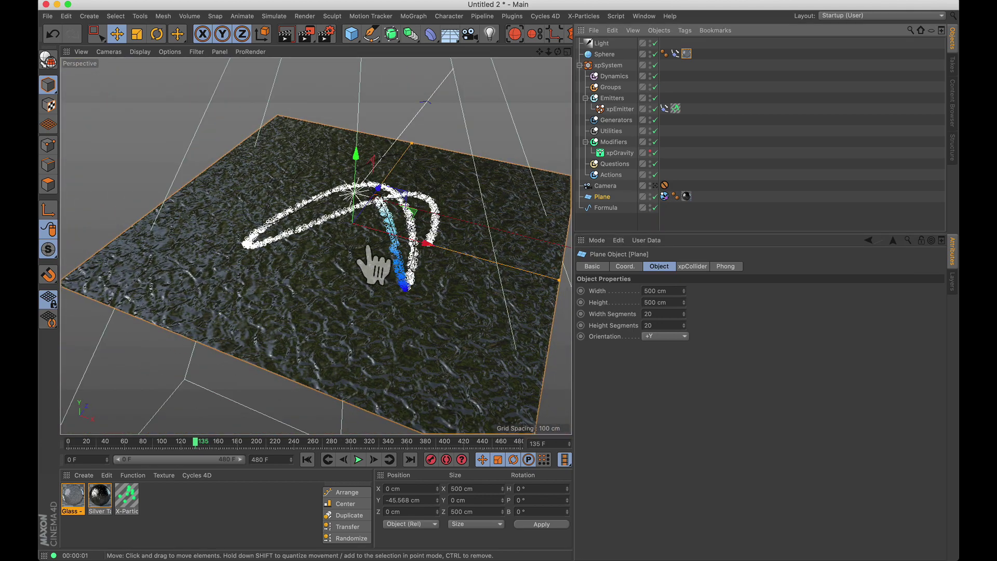
scroll(369, 265, "up", 5)
scroll(374, 263, "down", 1)
left_click_drag(311, 266, 342, 266, "alt")
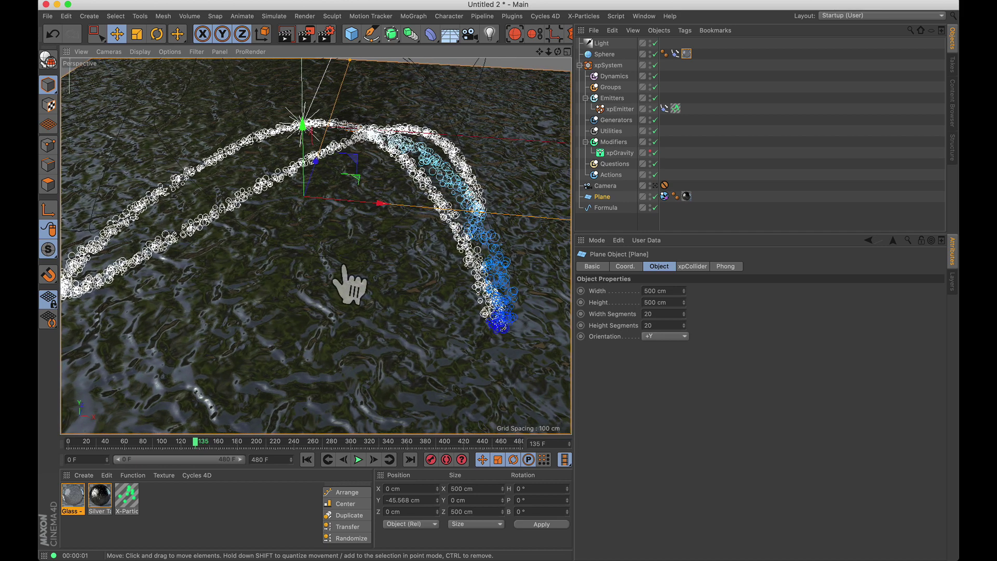
key("ctrl+r")
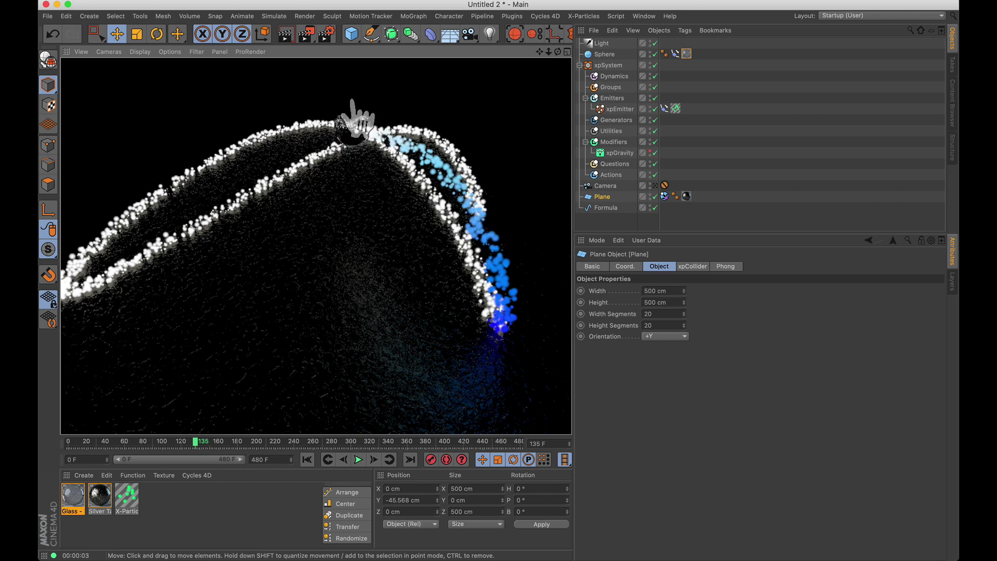
Set the X-Particles blend mode to Add in the render settings and render a viewport preview.
left_click(326, 35)
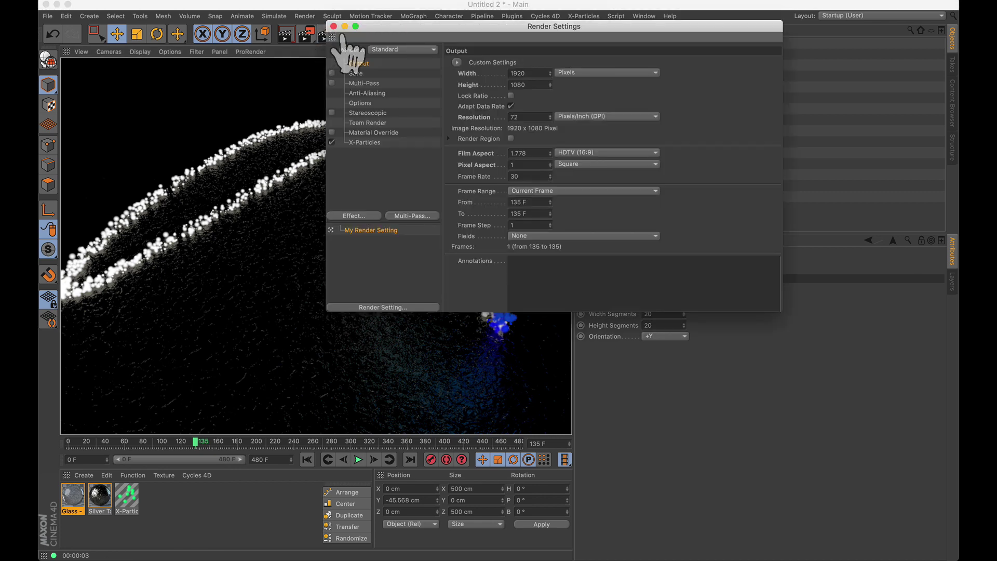
left_click(366, 143)
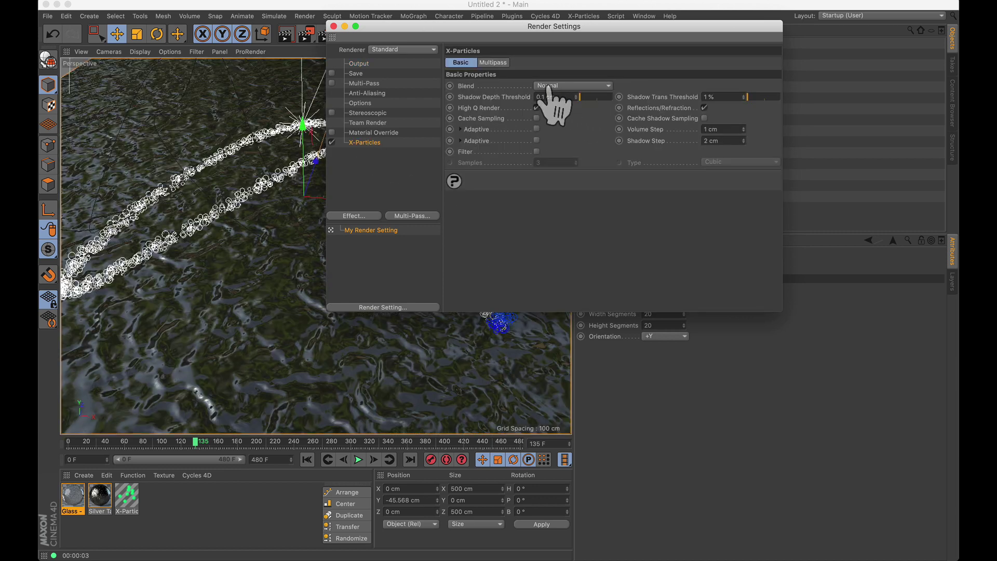
left_click(552, 85)
left_click(555, 107)
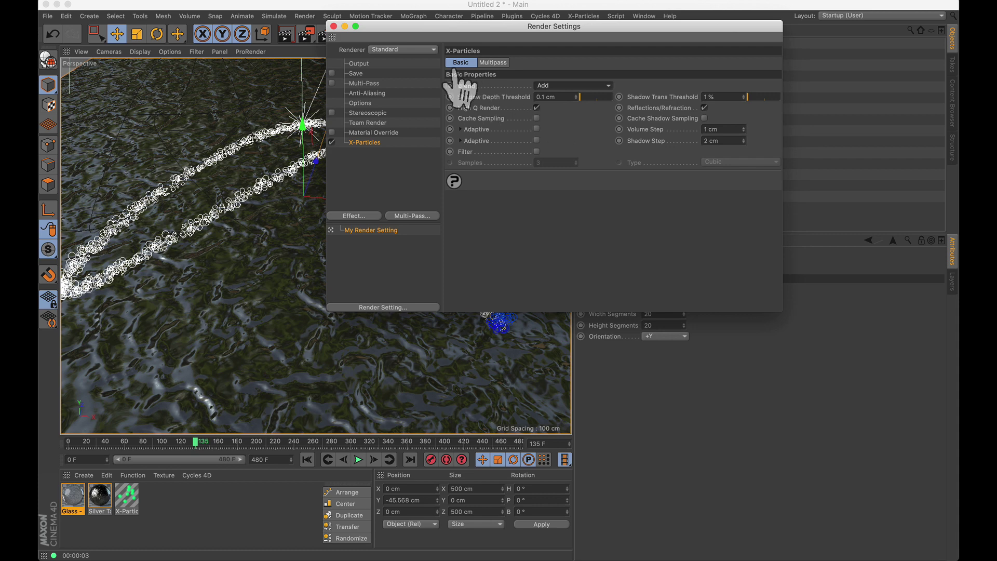
left_click(334, 26)
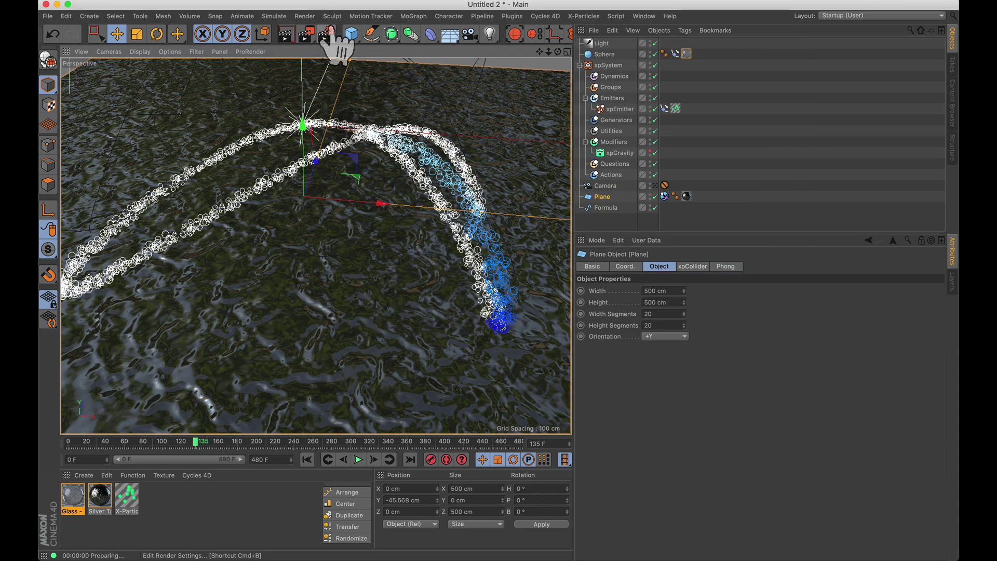
key("super+r")
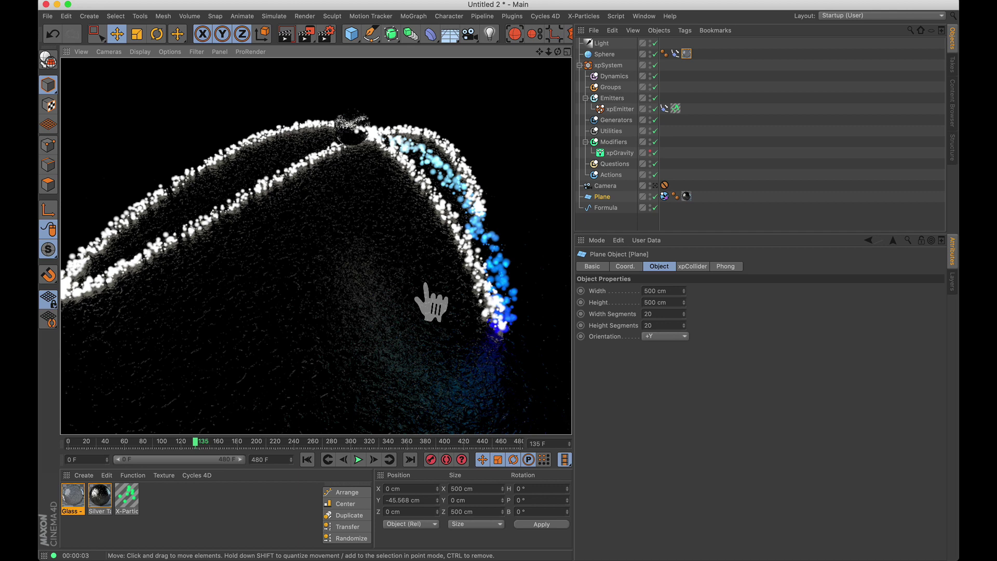
Set the anti-aliasing filter to Gauss (Animation) in the render settings.
left_click(326, 34)
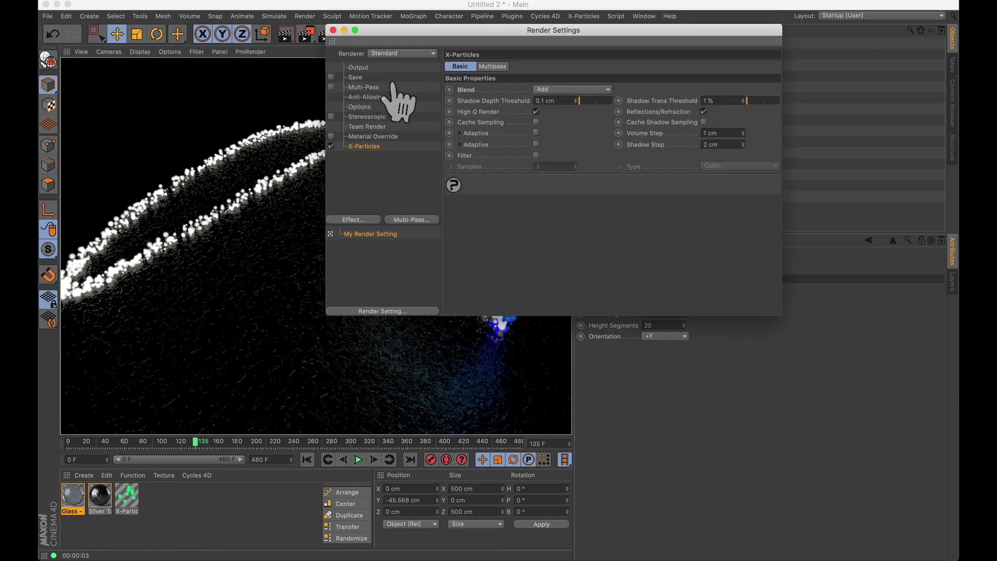
left_click(365, 98)
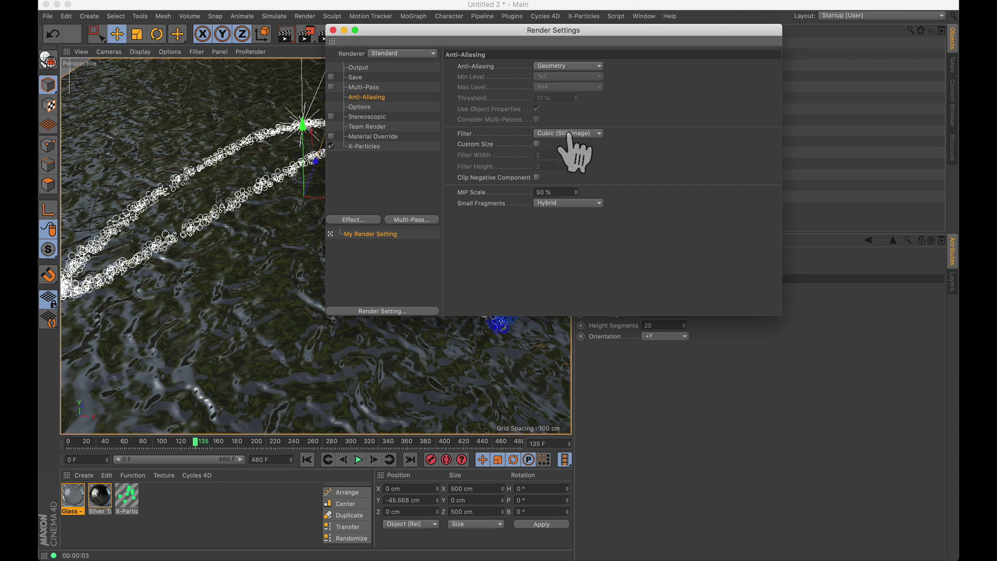
left_click(569, 134)
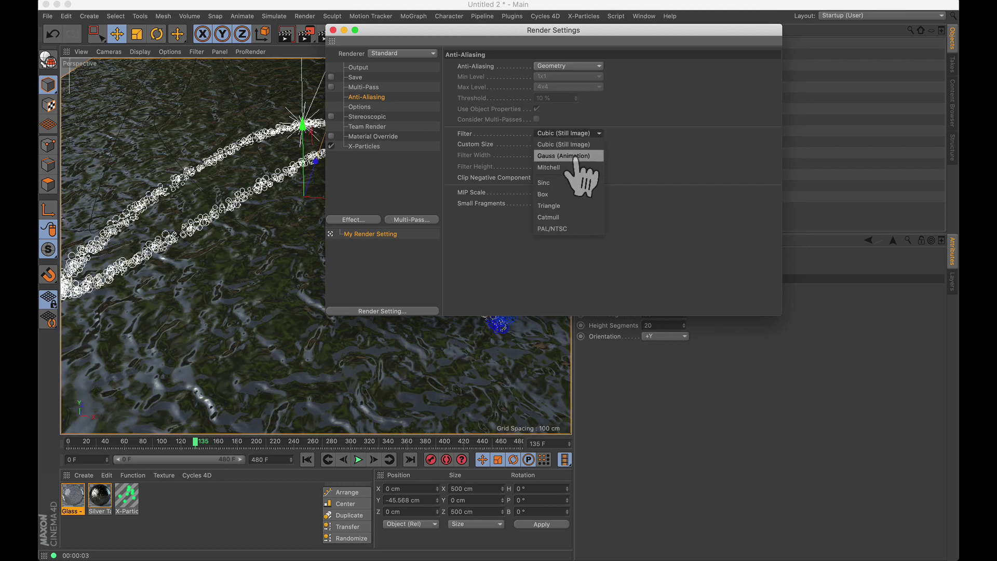
left_click(574, 156)
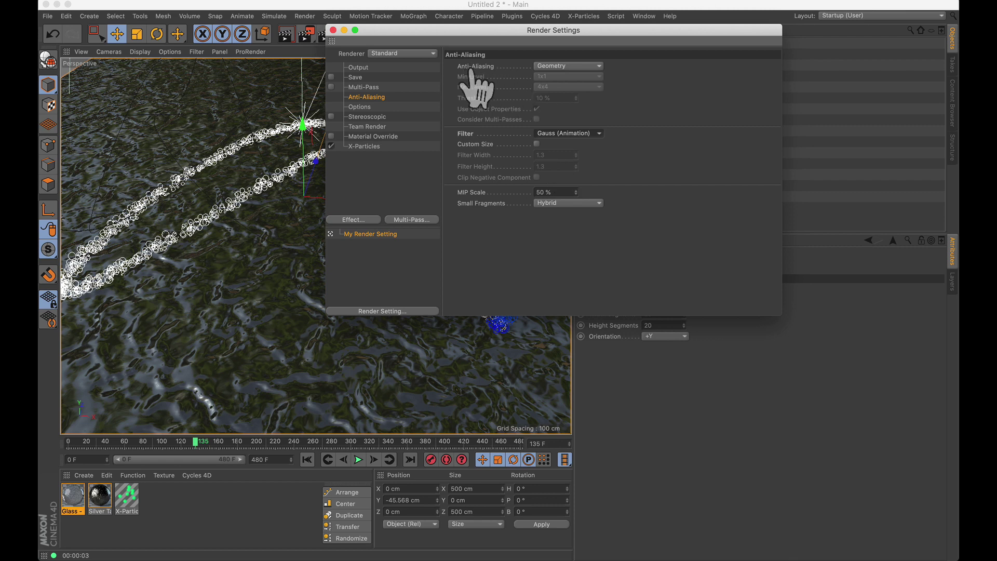
Try the Best anti-aliasing mode and reset that setting to its default.
left_click(567, 66)
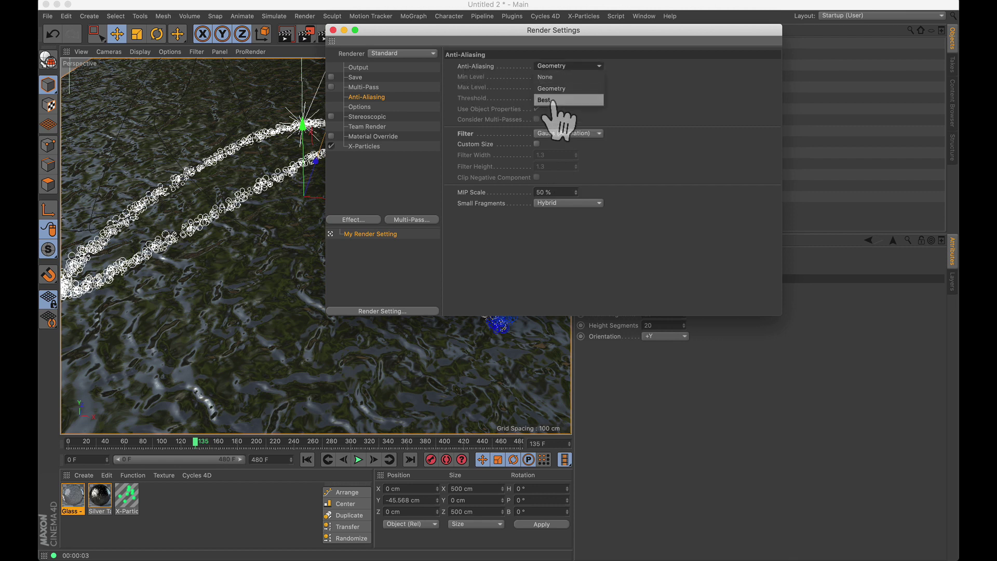
left_click(552, 100)
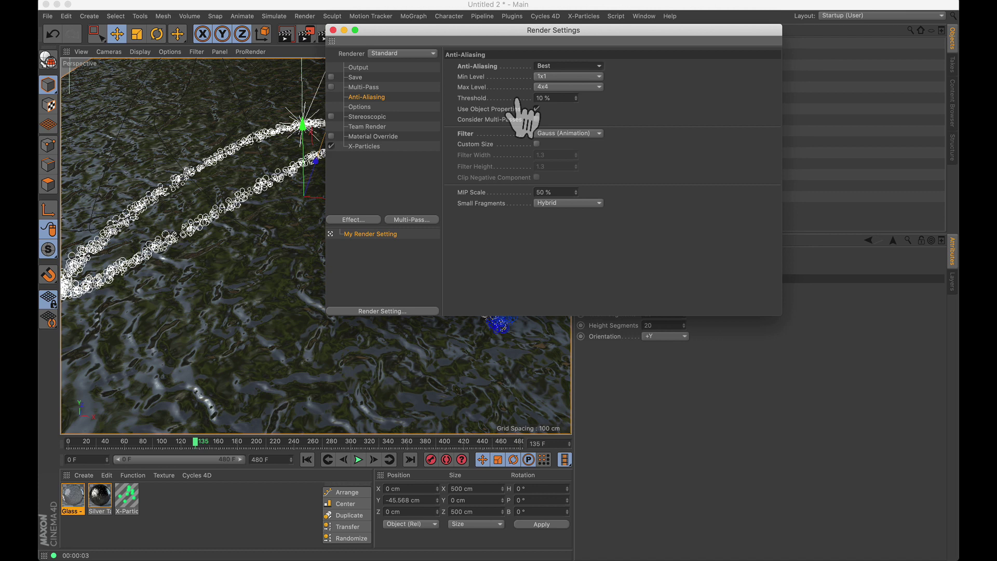
left_click(566, 66)
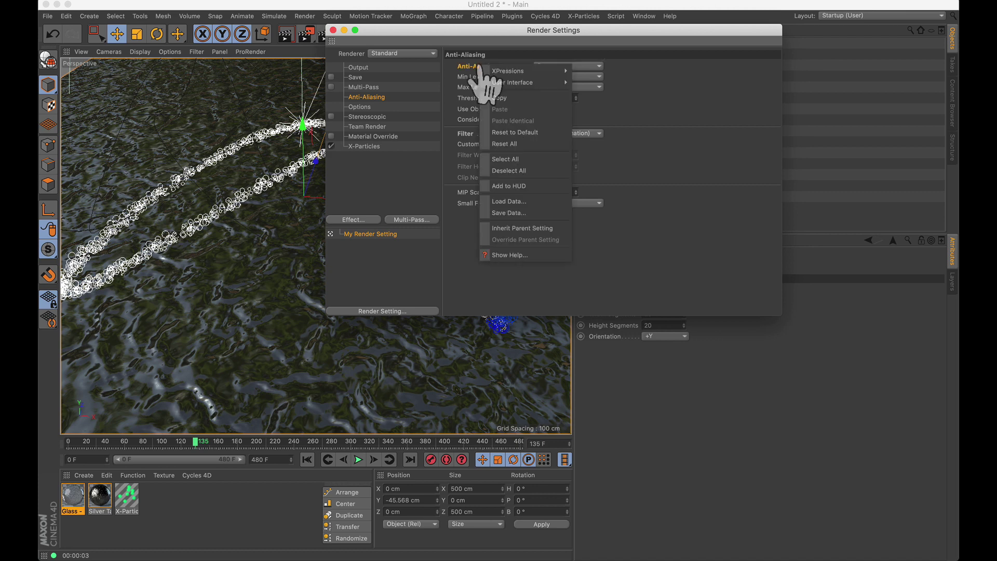
left_click(517, 132)
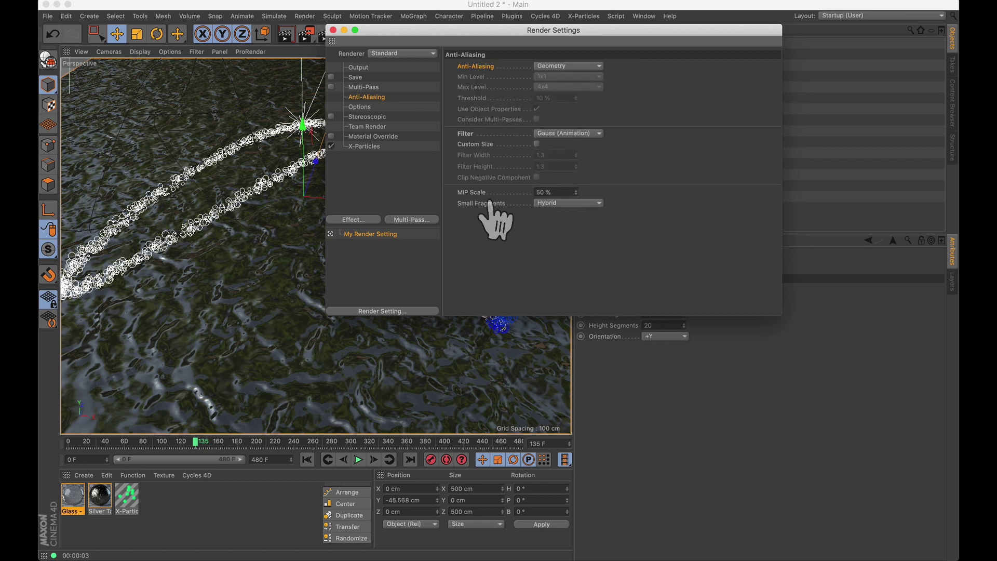
right_click(470, 194)
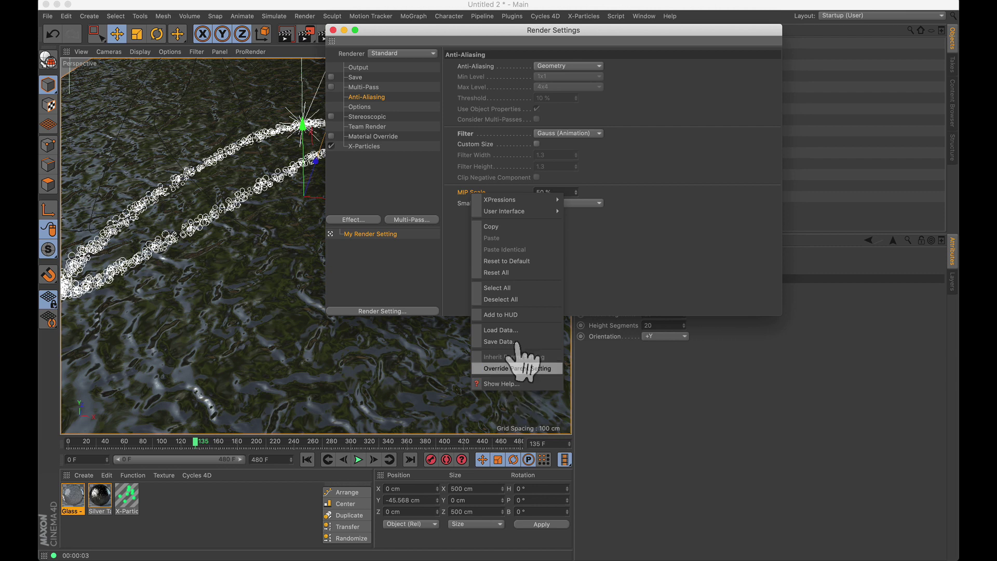
left_click(461, 213)
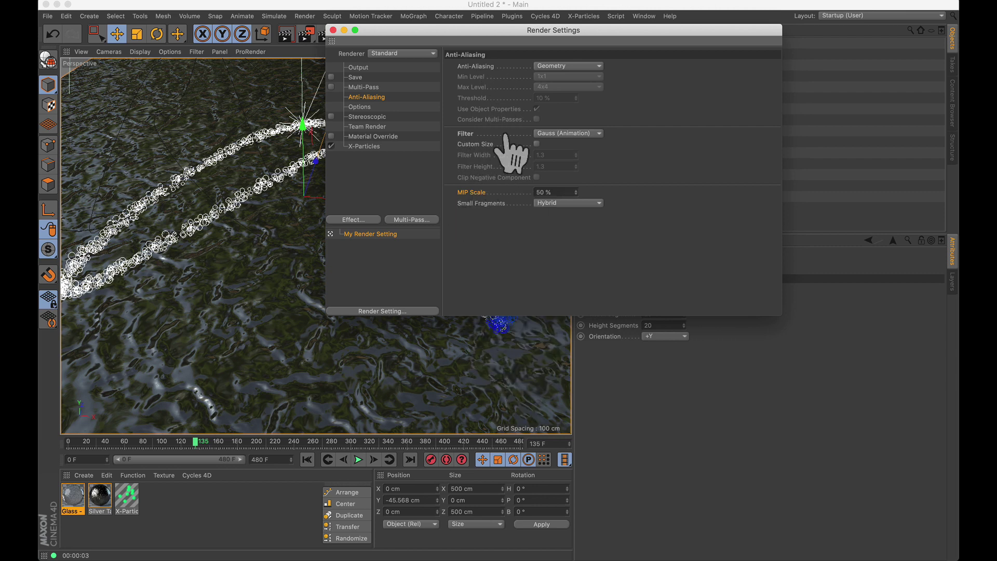
Close the render settings and render a viewport preview of the looping particle trail above the plane.
left_click(333, 30)
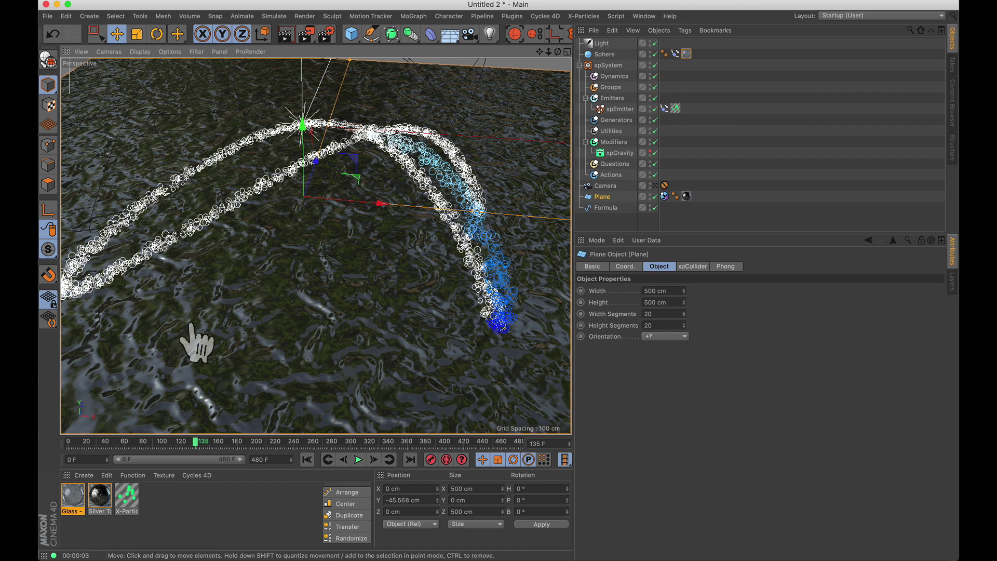
left_click_drag(198, 343, 421, 268, "alt")
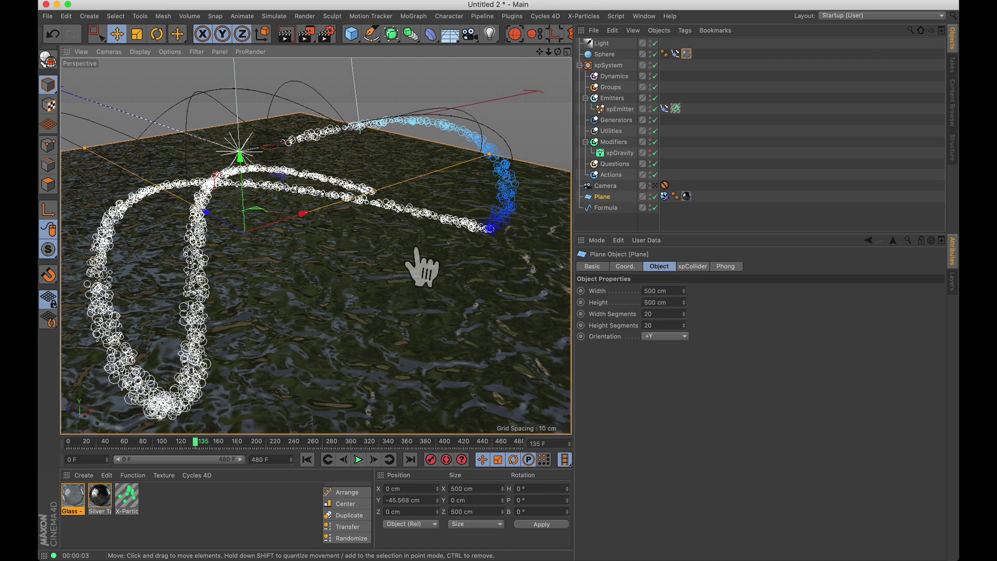
key("super+r")
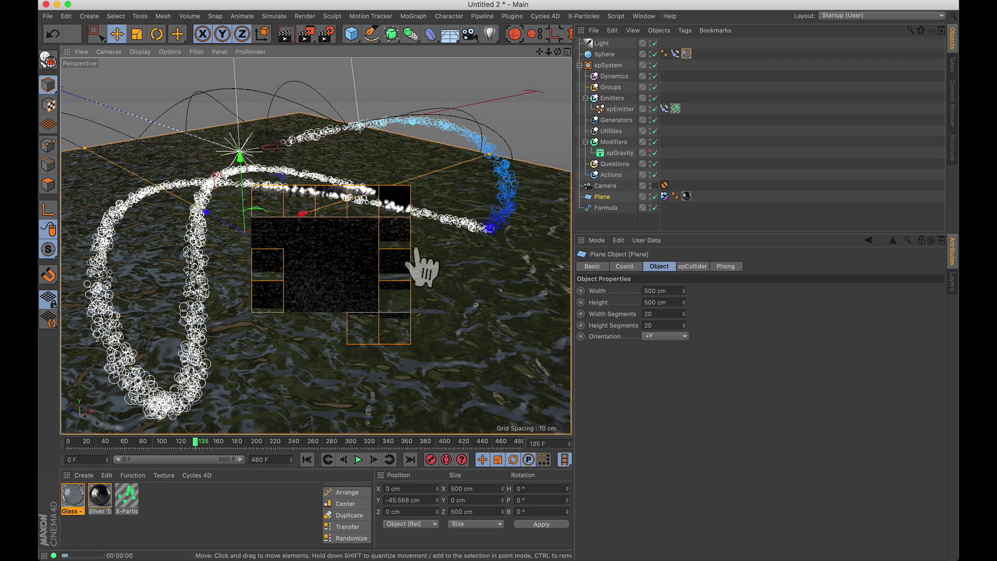